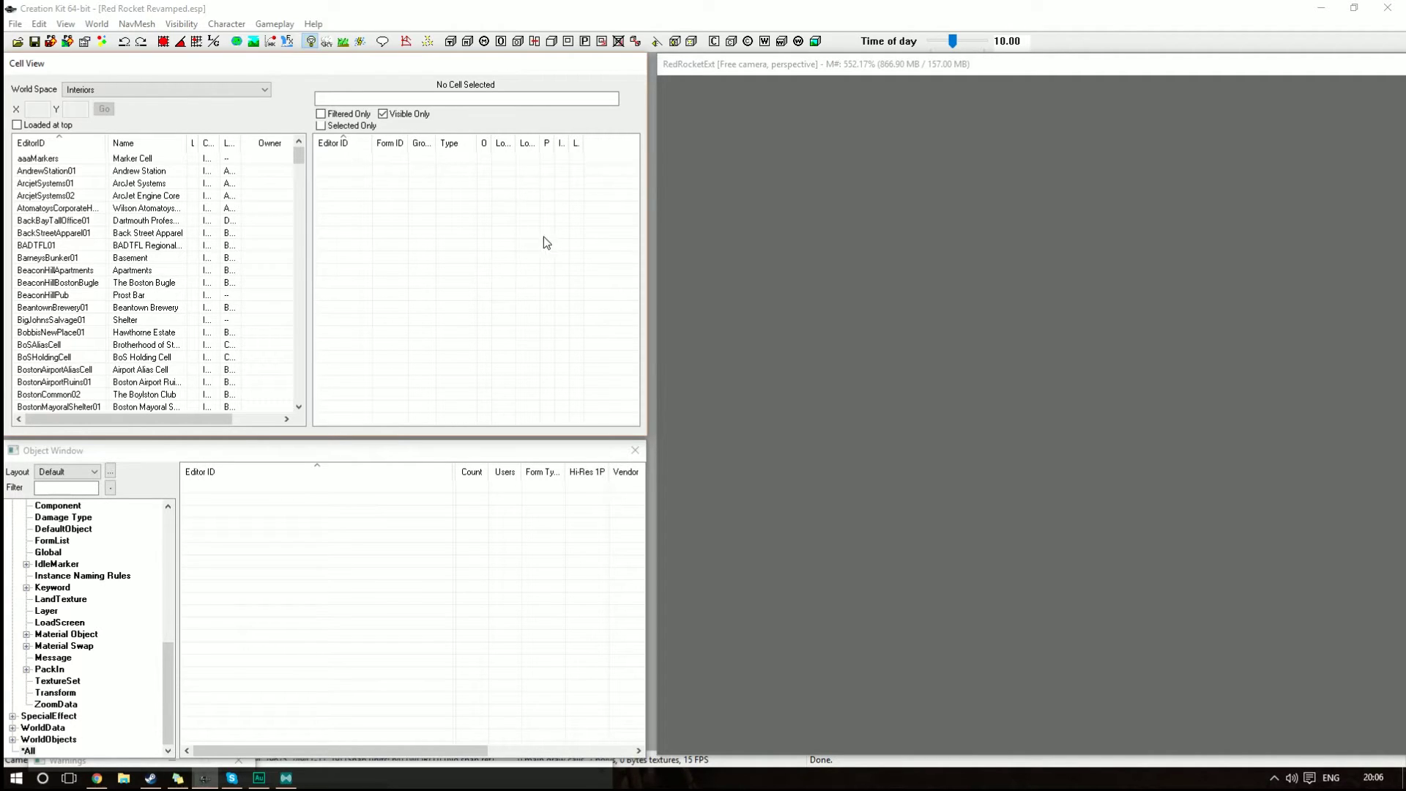
Step: Load the RedRocketExt02 cell of the Commonwealth world space into the render view
{"action": "left_click", "coordinate": [92, 90]}
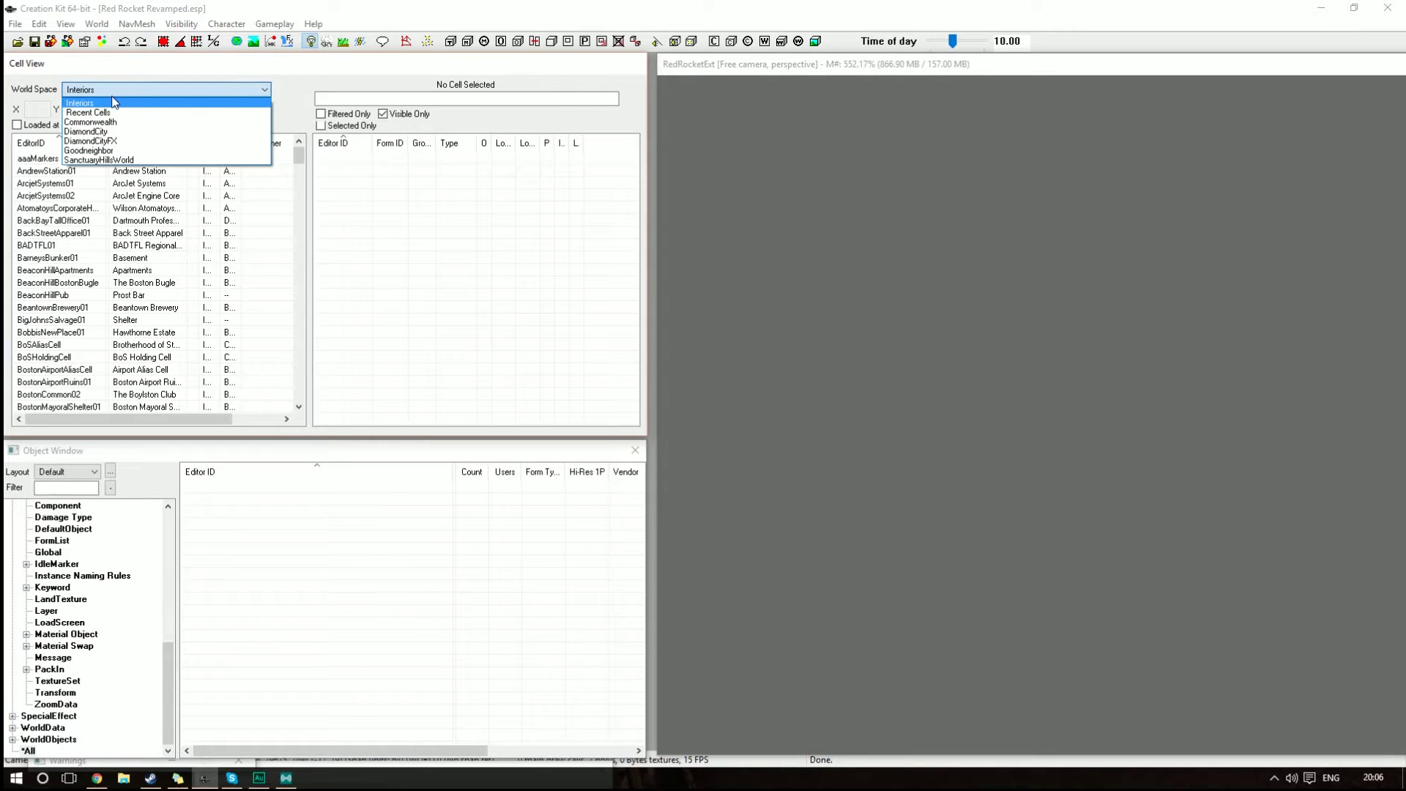
{"action": "left_click", "coordinate": [88, 112]}
{"action": "double_click", "coordinate": [47, 157]}
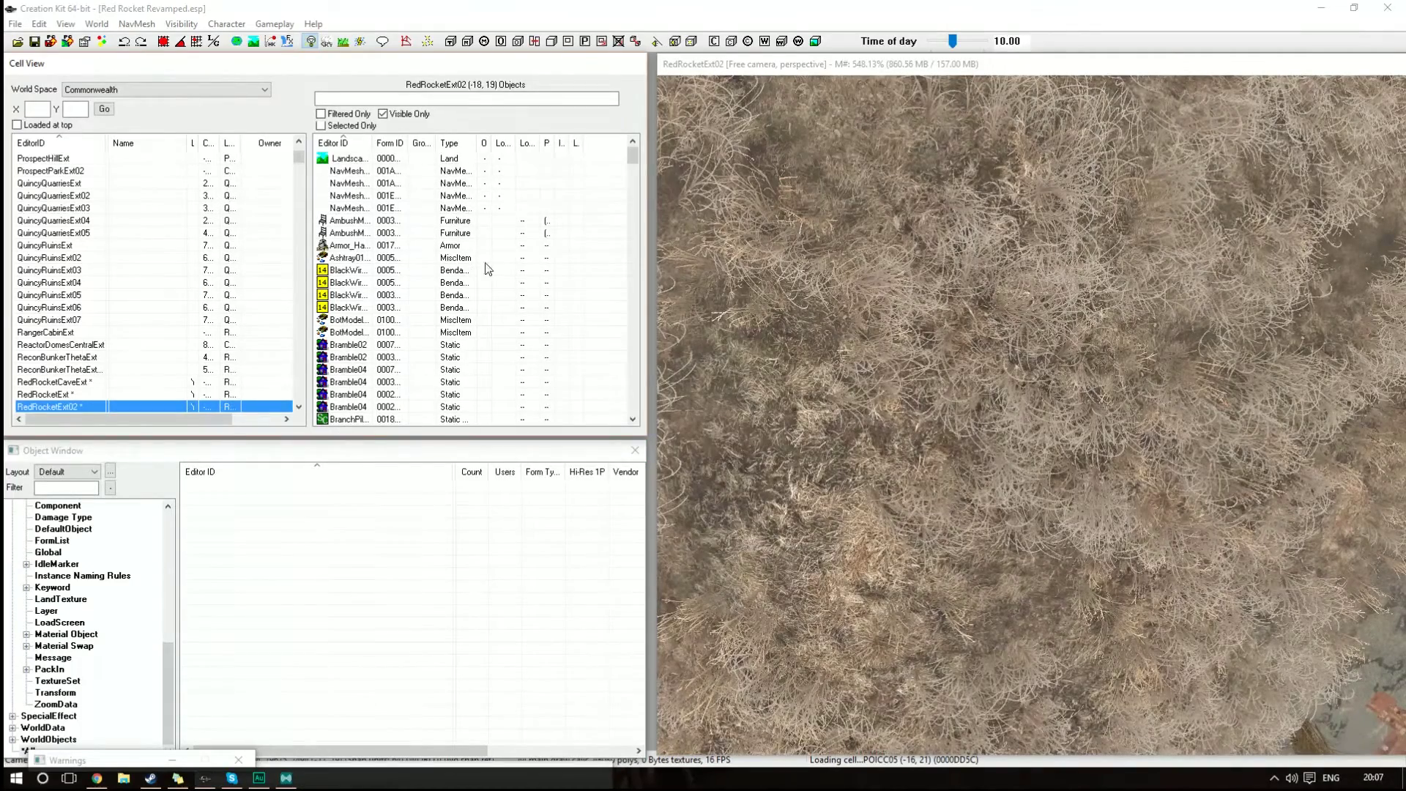
Step: Select the rounded end section of the counter inside the Red Rocket station
{"action": "left_click", "coordinate": [937, 381]}
{"action": "middle_click_drag", "start_coordinate": [937, 381], "coordinate": [1201, 395]}
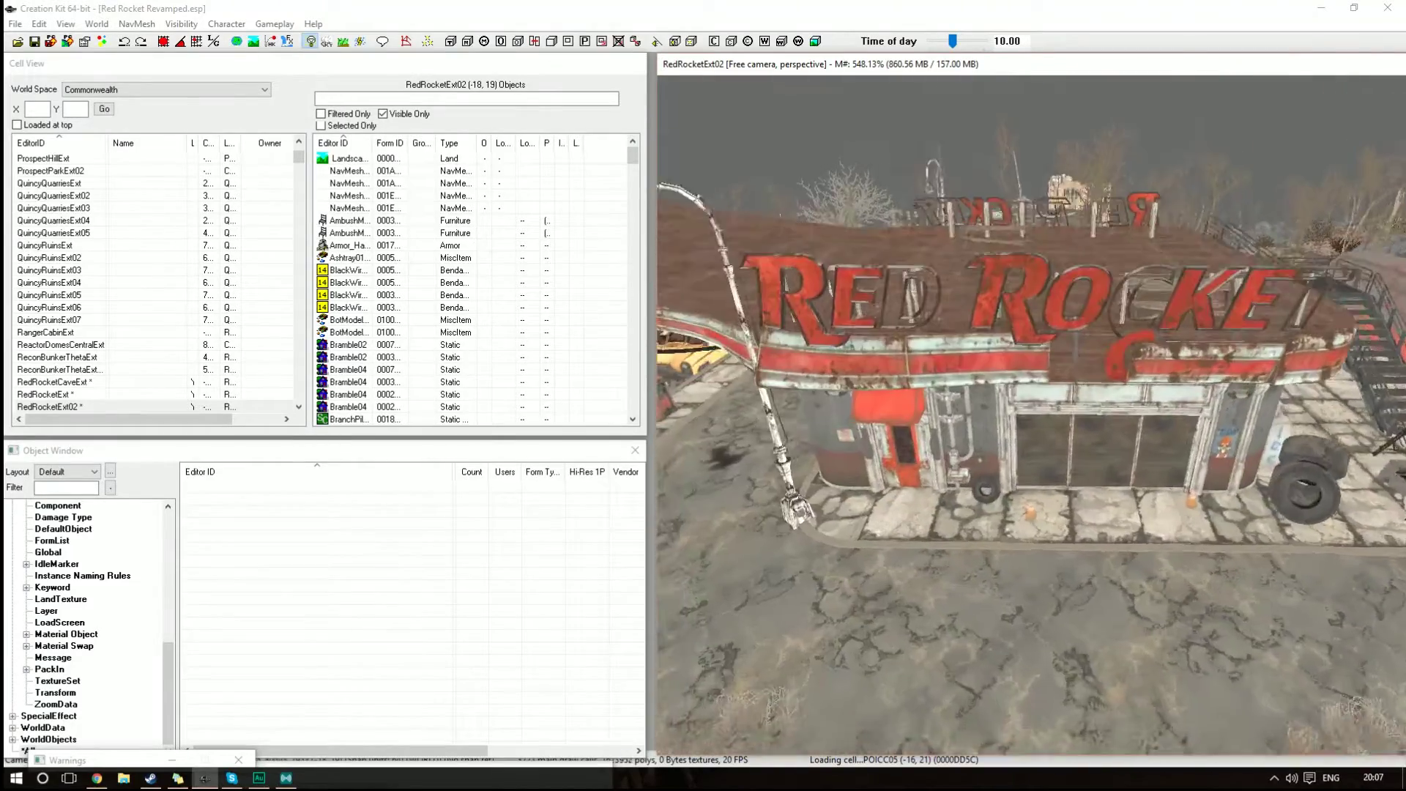
{"action": "scroll", "coordinate": [1172, 366], "scroll_direction": "up", "scroll_amount": 12}
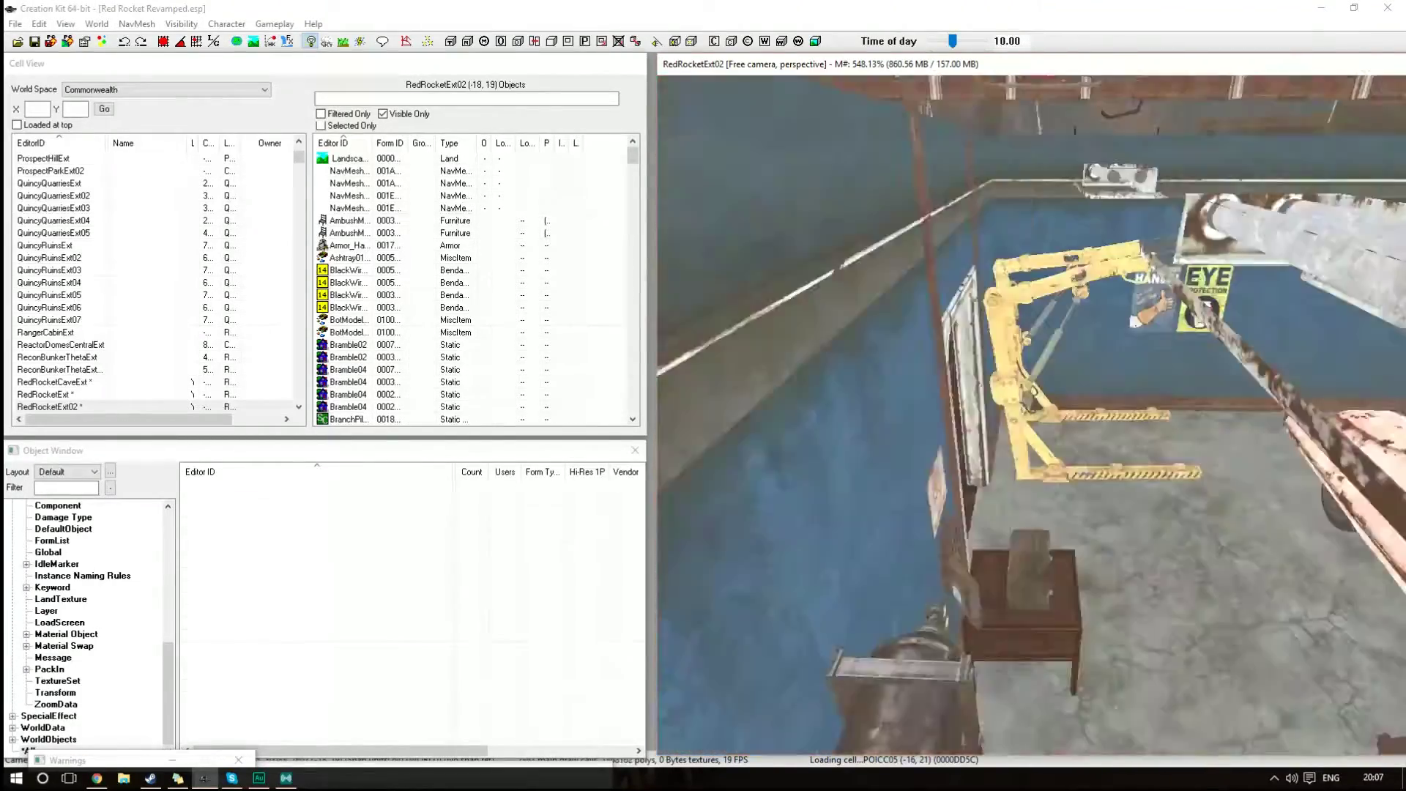
{"action": "middle_click_drag", "start_coordinate": [1039, 366], "coordinate": [1201, 447]}
{"action": "scroll", "coordinate": [1186, 353], "scroll_direction": "up", "scroll_amount": 4}
{"action": "scroll", "coordinate": [1164, 439], "scroll_direction": "down", "scroll_amount": 2}
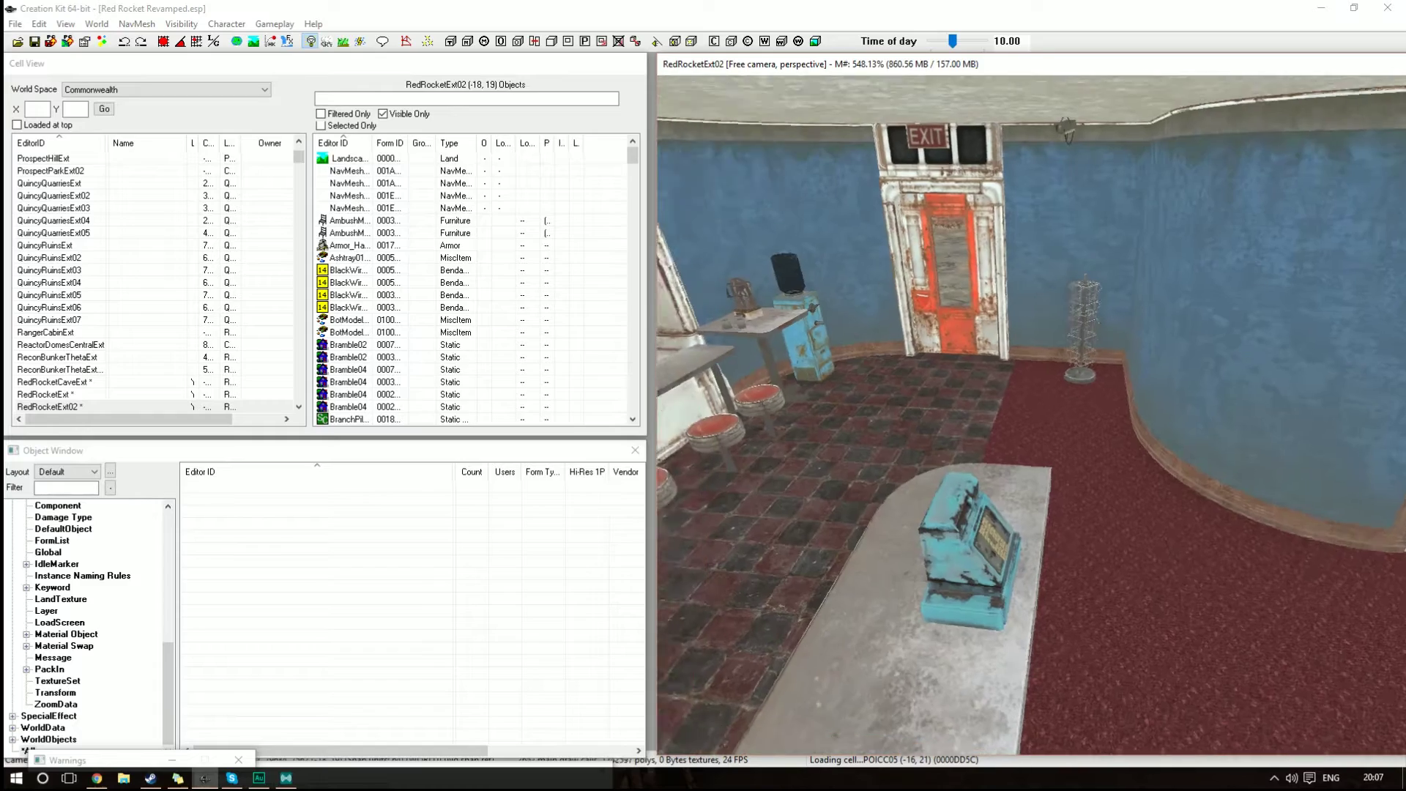
{"action": "scroll", "coordinate": [1062, 469], "scroll_direction": "down", "scroll_amount": 2}
{"action": "left_click", "coordinate": [1061, 479]}
Step: Try nudging the selected counter end section slightly sideways
{"action": "middle_click_drag", "start_coordinate": [1062, 480], "coordinate": [1244, 432], "text": "shift"}
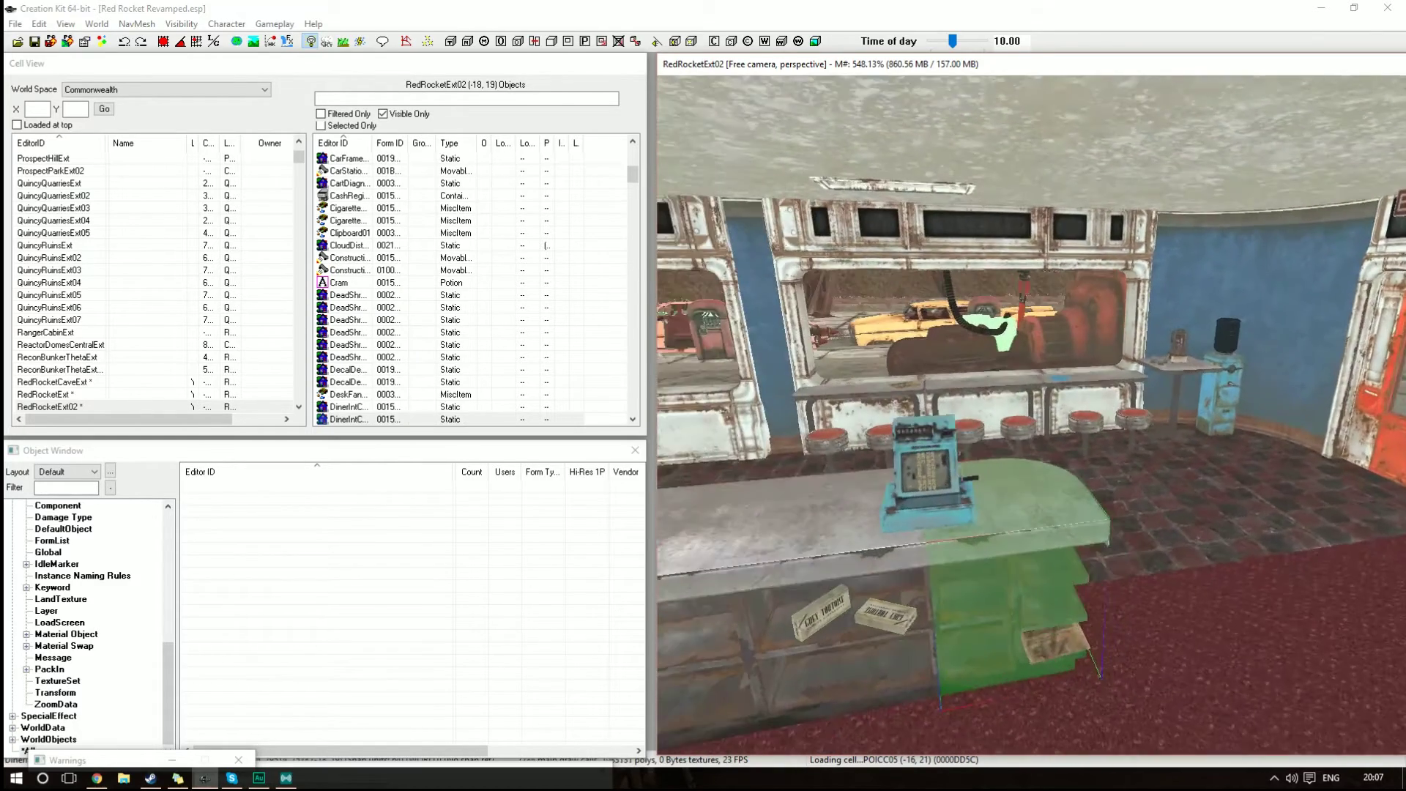
{"action": "middle_click_drag", "start_coordinate": [1025, 513], "coordinate": [974, 517], "text": "shift"}
{"action": "scroll", "coordinate": [974, 517], "scroll_direction": "down", "scroll_amount": 2}
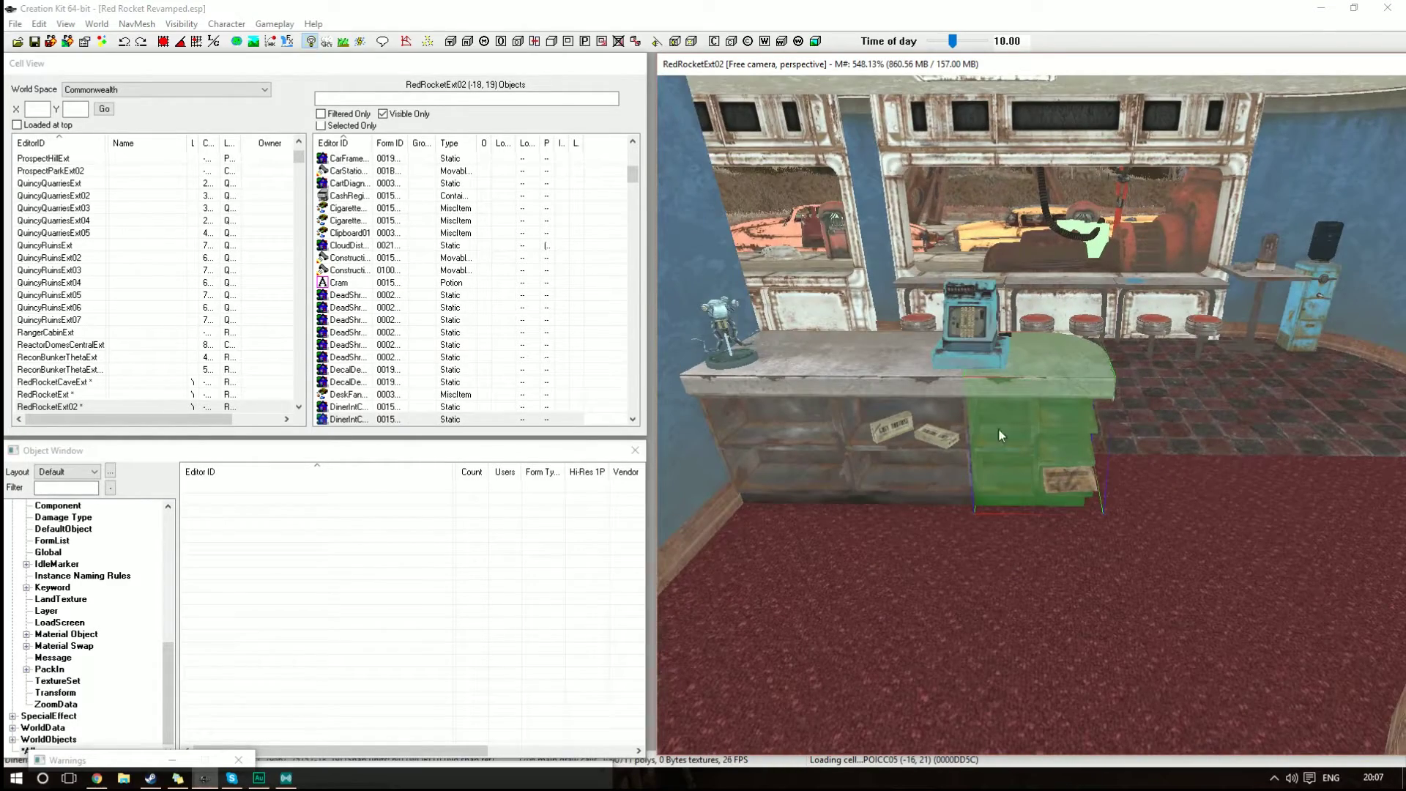
{"action": "middle_click_drag", "start_coordinate": [1033, 440], "coordinate": [1069, 513], "text": "shift"}
{"action": "scroll", "coordinate": [1069, 513], "scroll_direction": "up", "scroll_amount": 2}
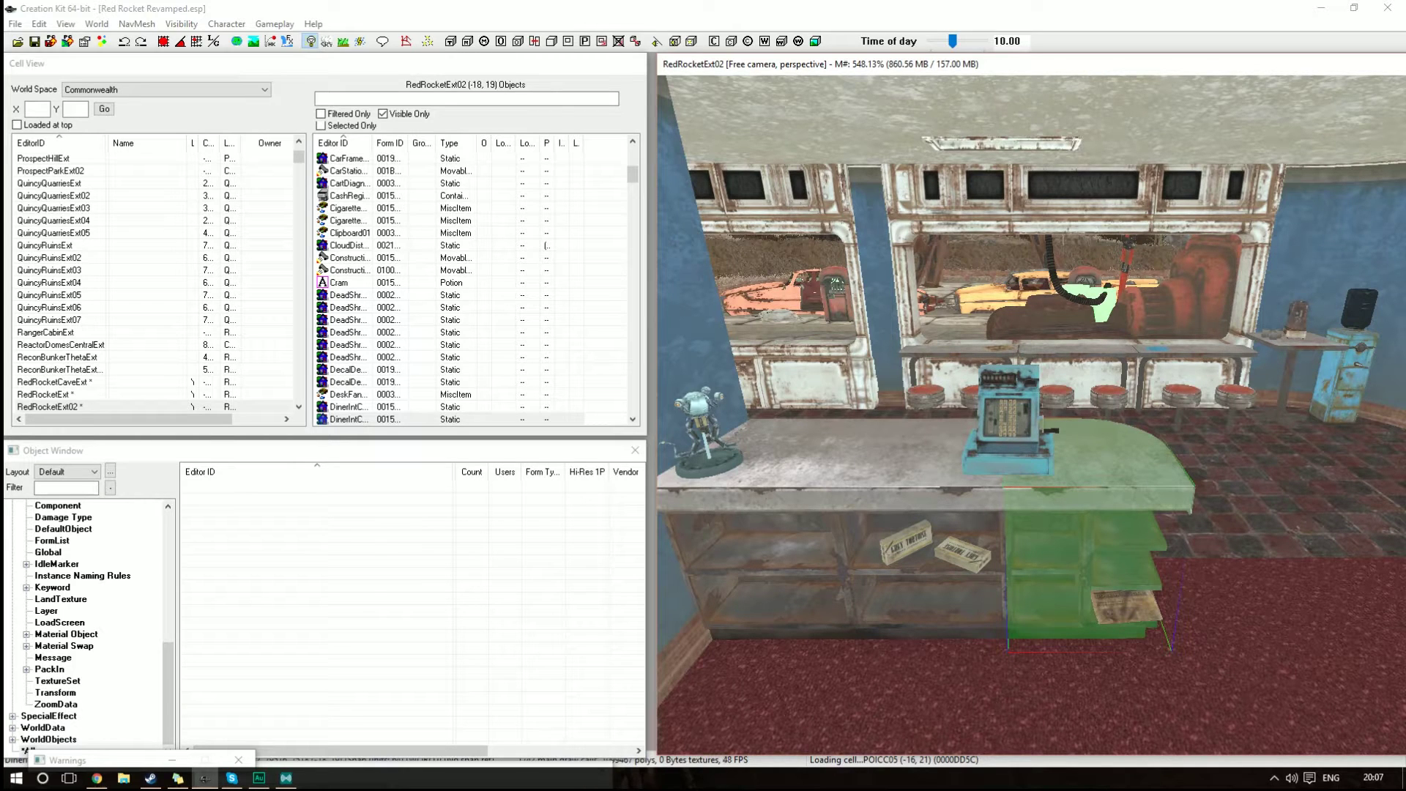
{"action": "key", "text": "Right"}
{"action": "key", "text": "Up"}
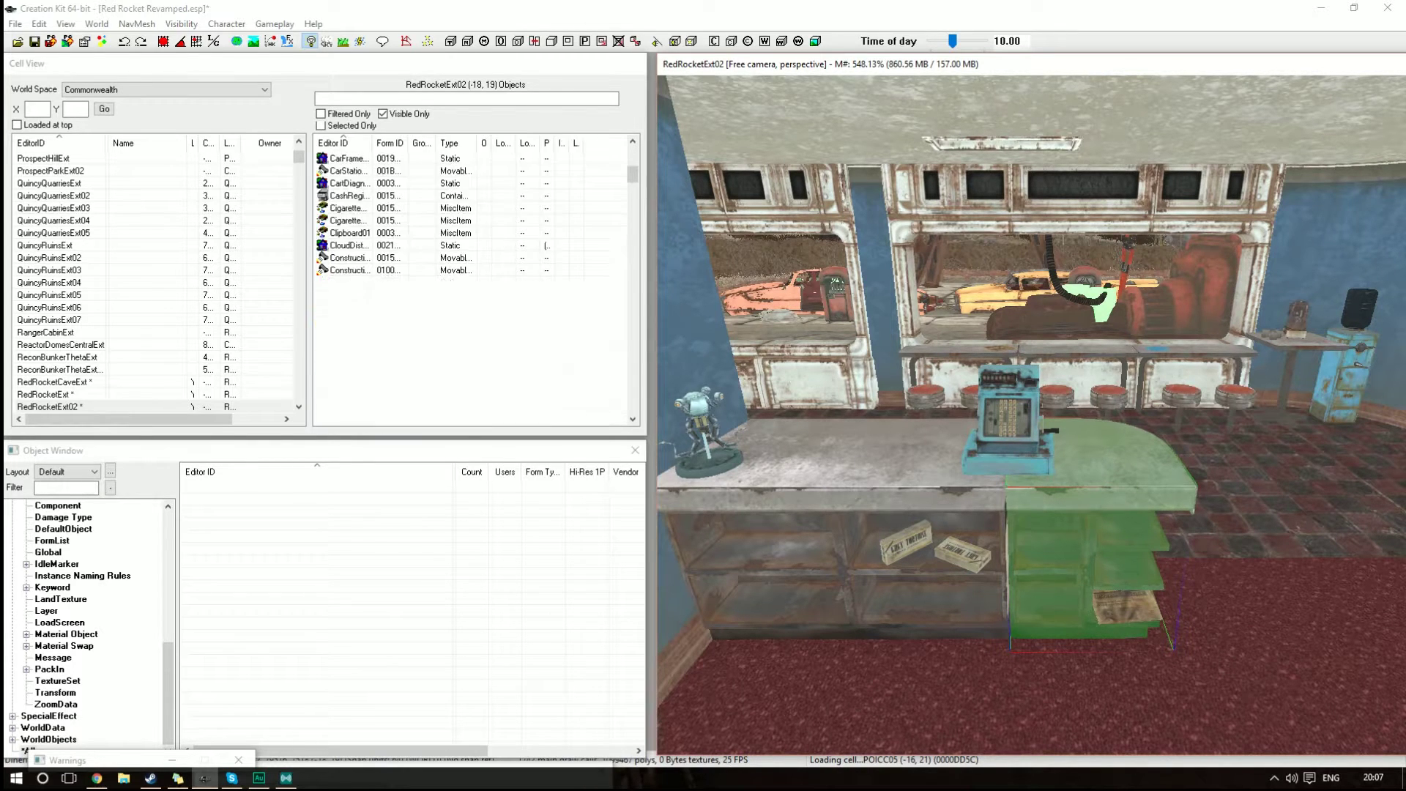
Step: Open the base object of the counter end section and move its windows aside, keeping the ID within view
{"action": "double_click", "coordinate": [1109, 479]}
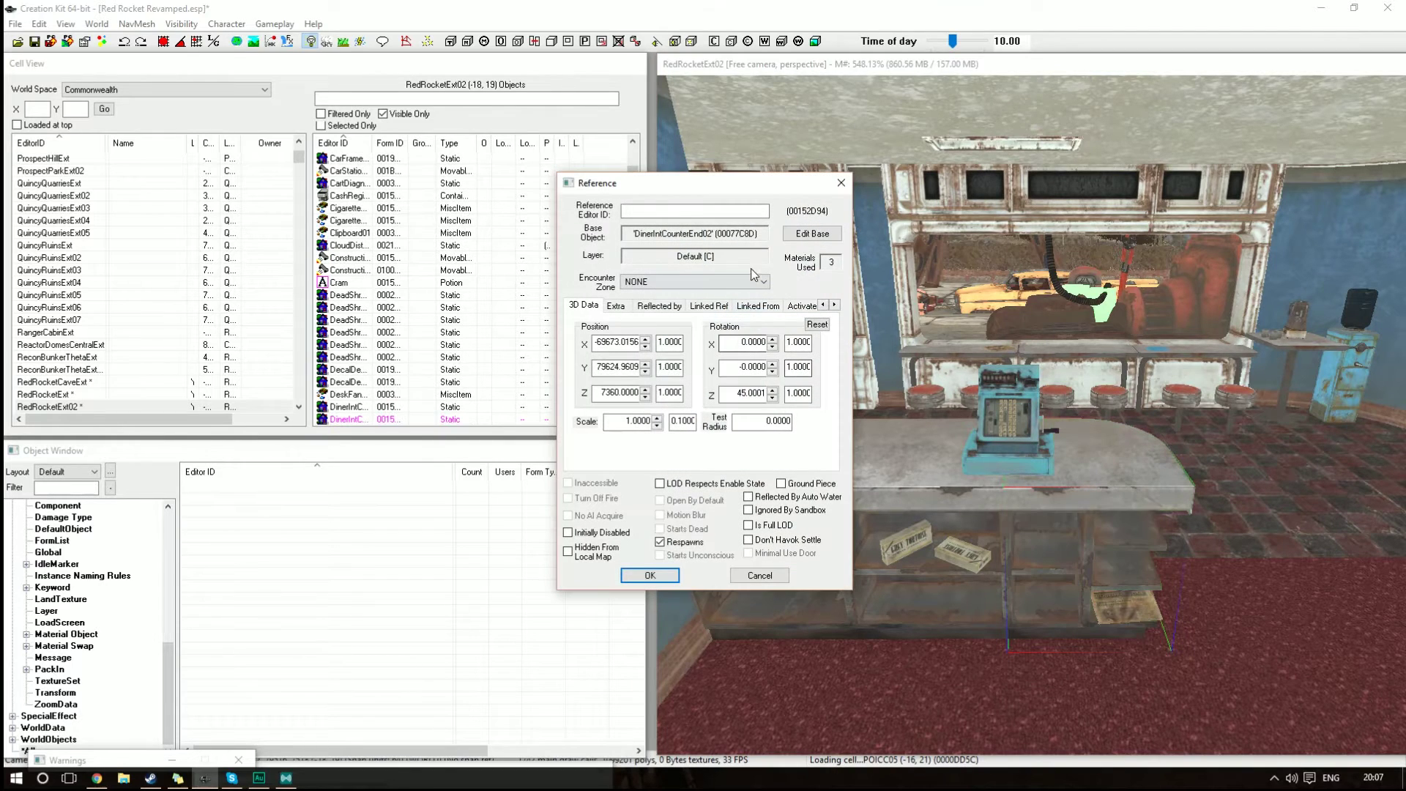
{"action": "left_click", "coordinate": [798, 236]}
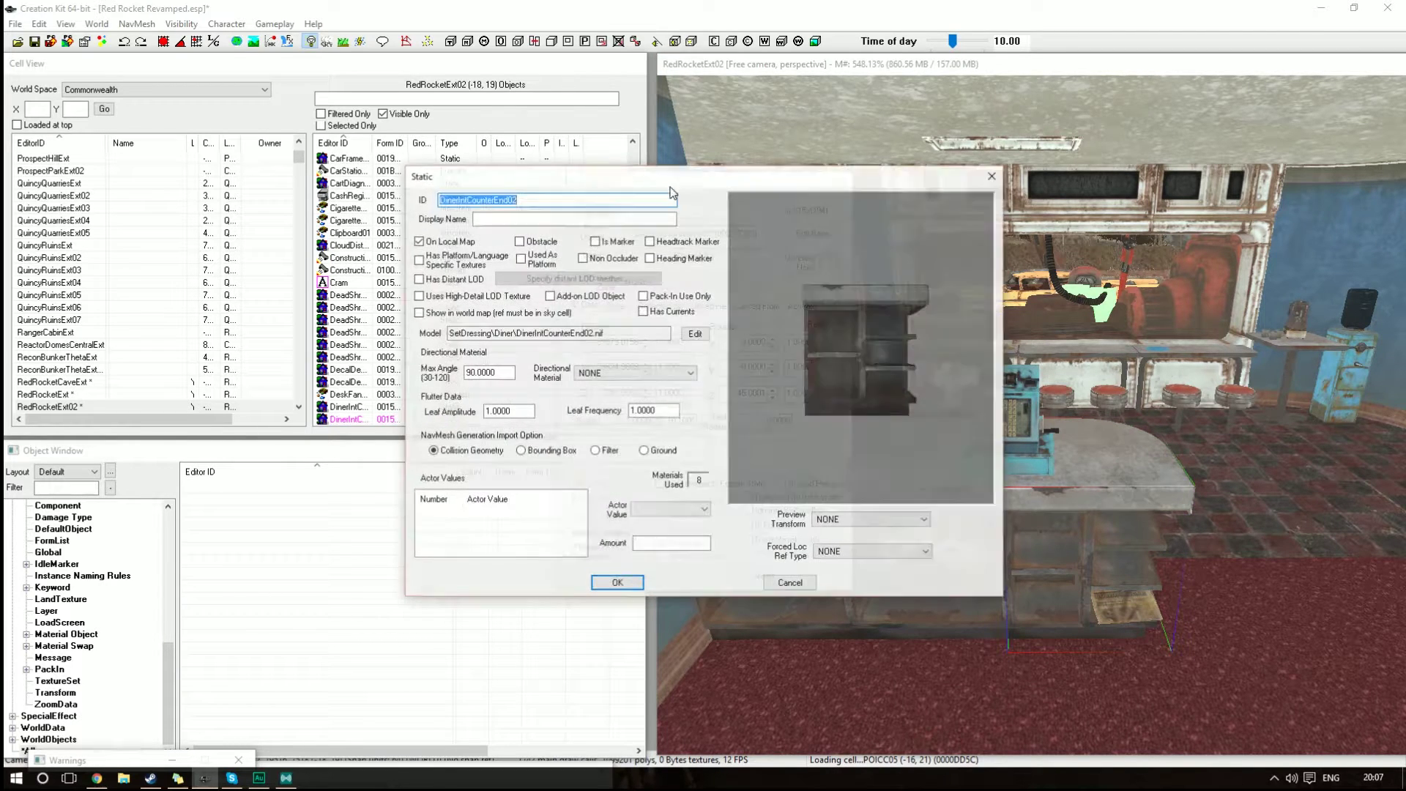
{"action": "right_click", "coordinate": [679, 271]}
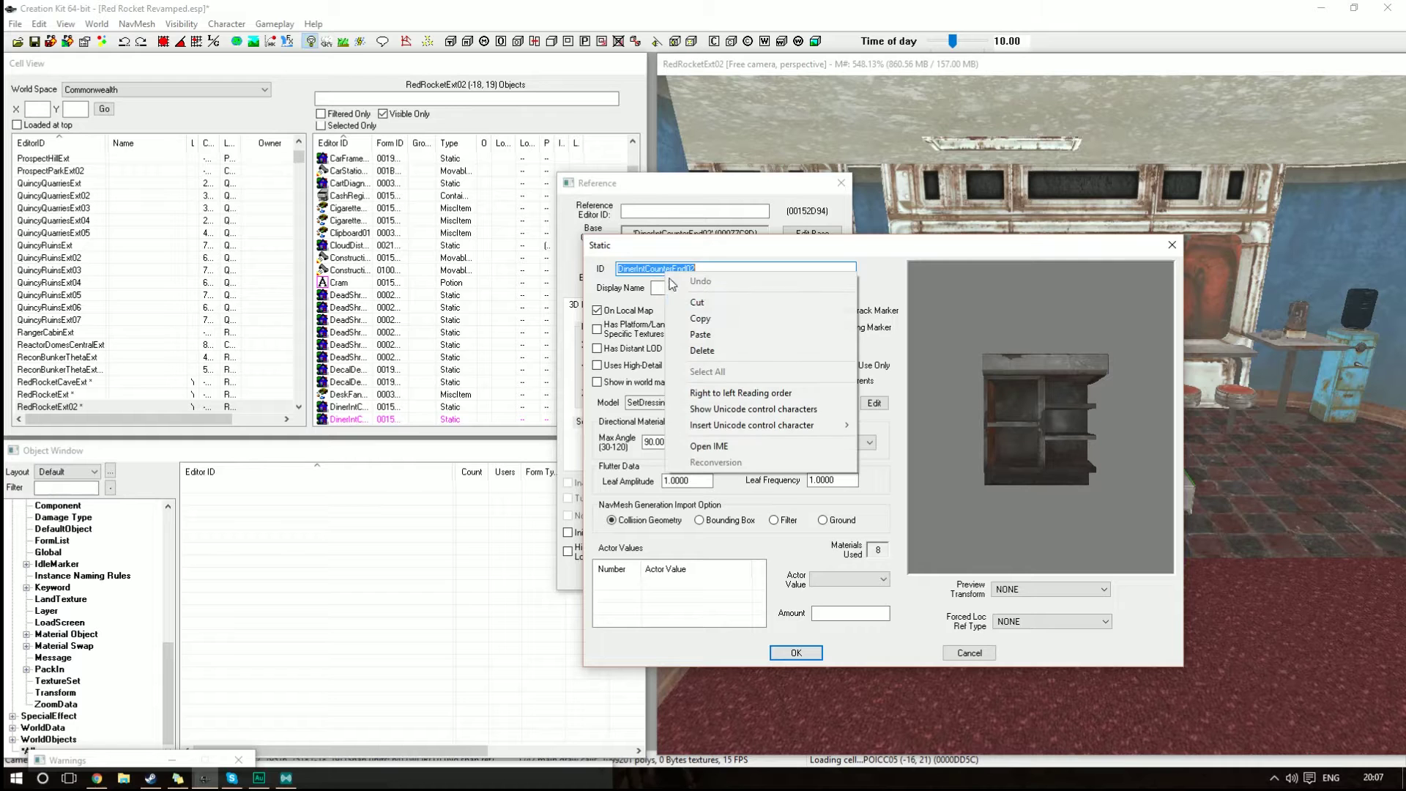
{"action": "key", "text": "Escape"}
{"action": "left_click_drag", "start_coordinate": [740, 245], "coordinate": [577, 682]}
{"action": "left_click_drag", "start_coordinate": [747, 183], "coordinate": [1212, 780]}
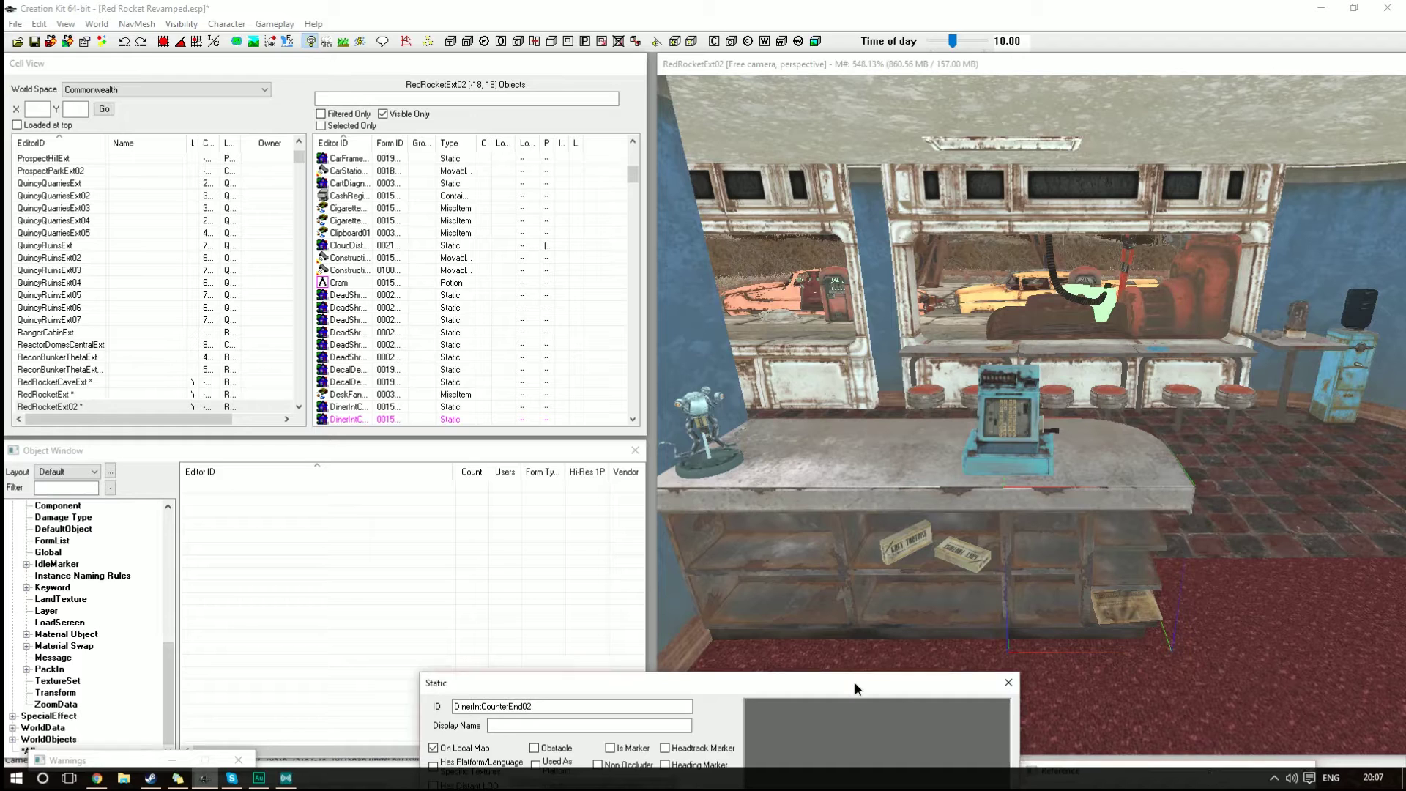
{"action": "left_click_drag", "start_coordinate": [854, 683], "coordinate": [808, 716]}
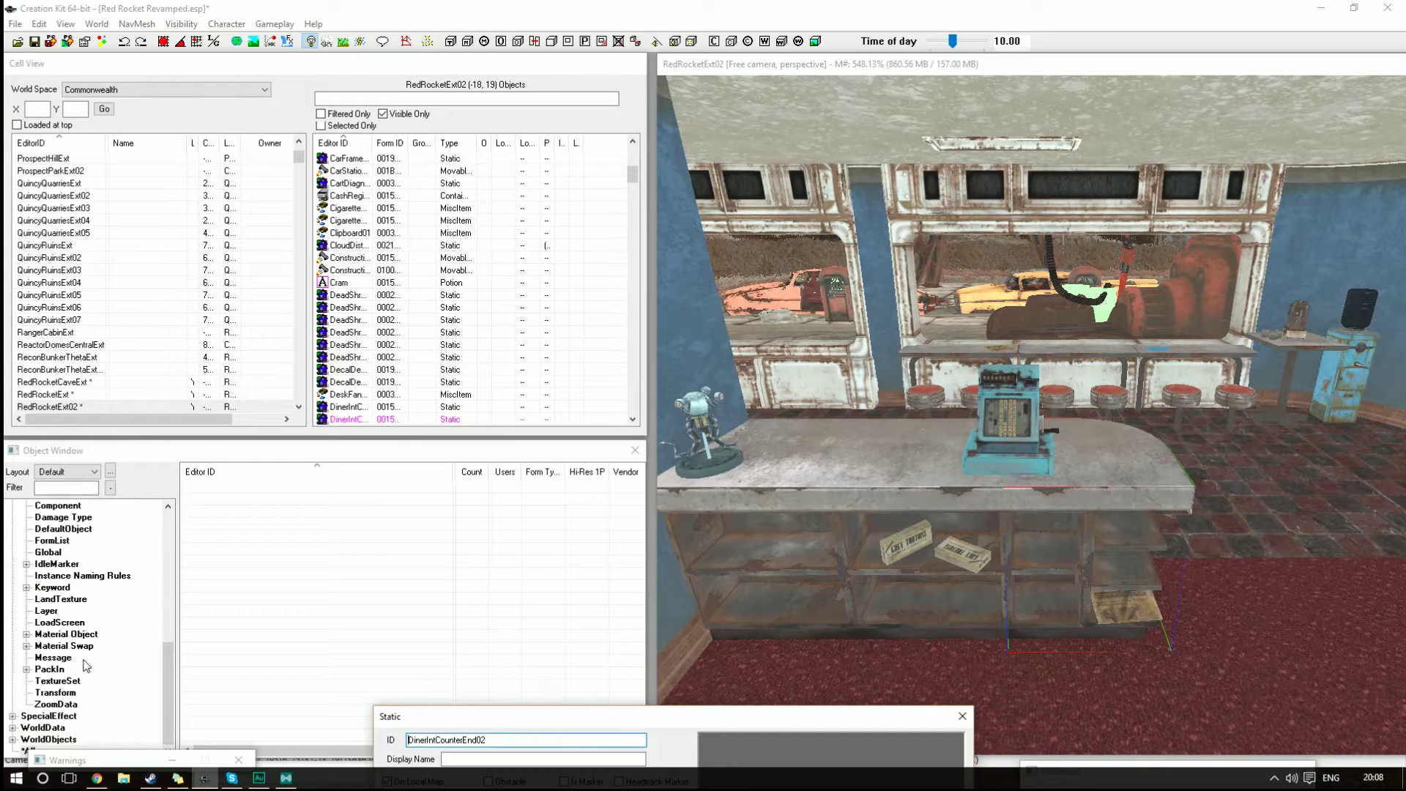
Step: Create a new FormList and enter "workshopscrapreciper_scrap_" as the beginning of its ID
{"action": "left_click_drag", "start_coordinate": [165, 673], "coordinate": [164, 709]}
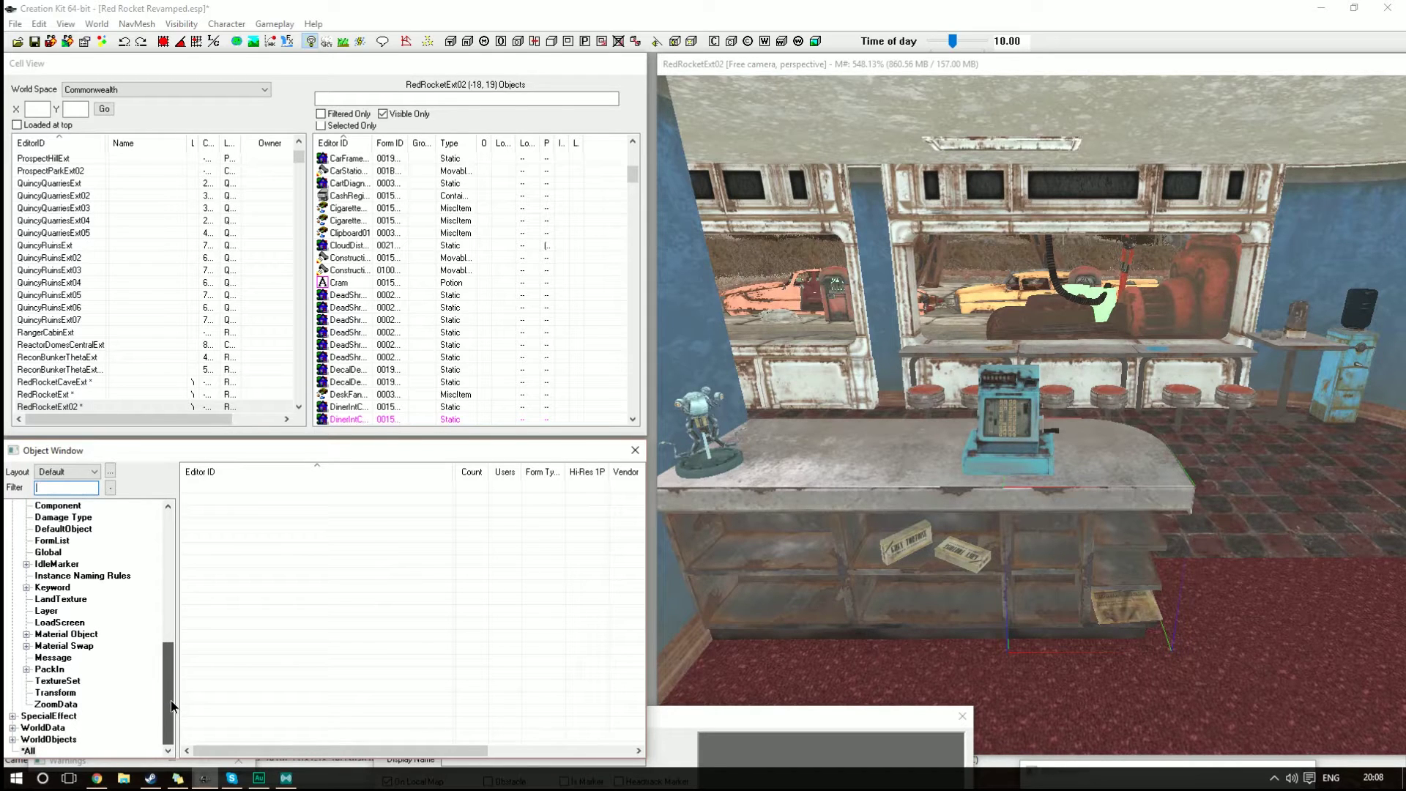
{"action": "left_click", "coordinate": [46, 540]}
{"action": "left_click_drag", "start_coordinate": [164, 666], "coordinate": [165, 608]}
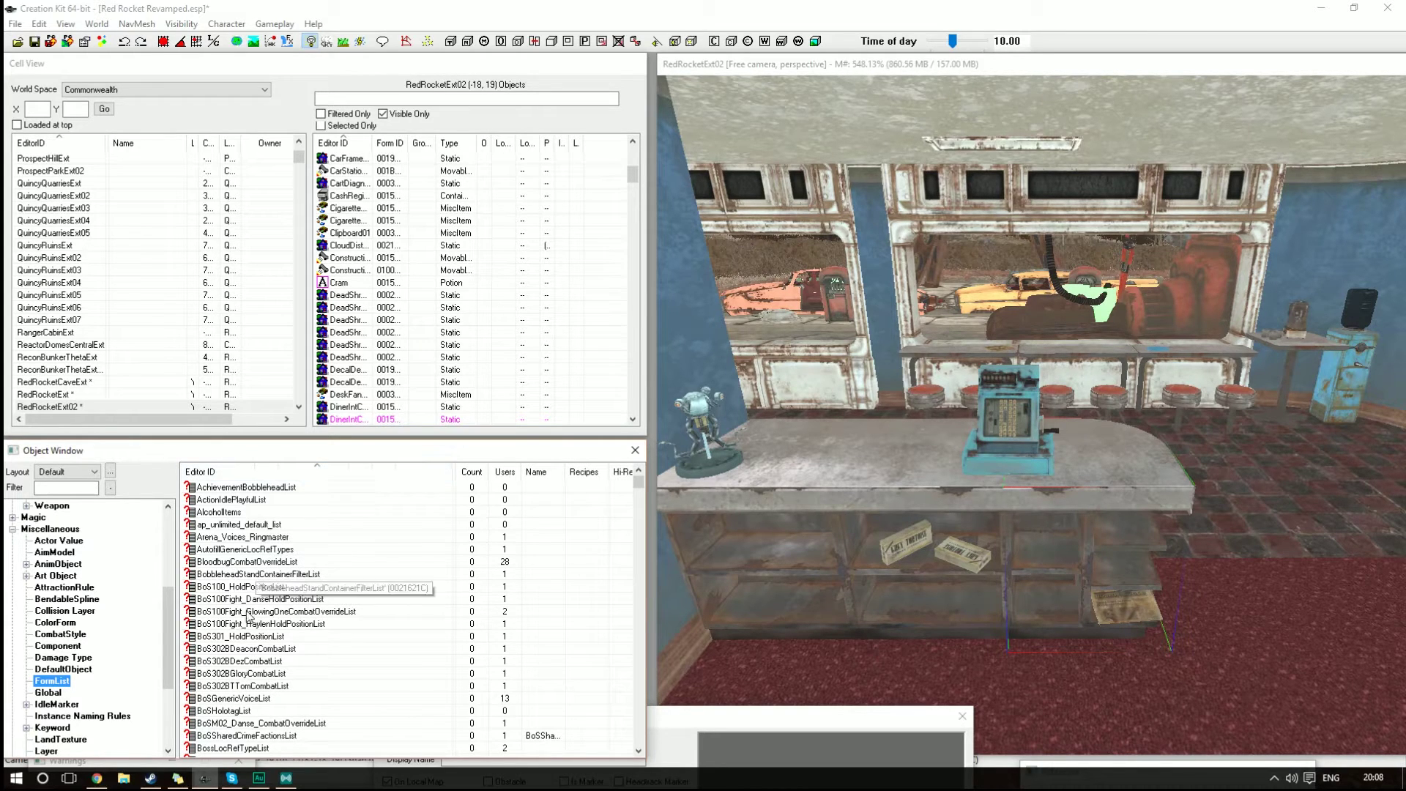
{"action": "right_click", "coordinate": [266, 500]}
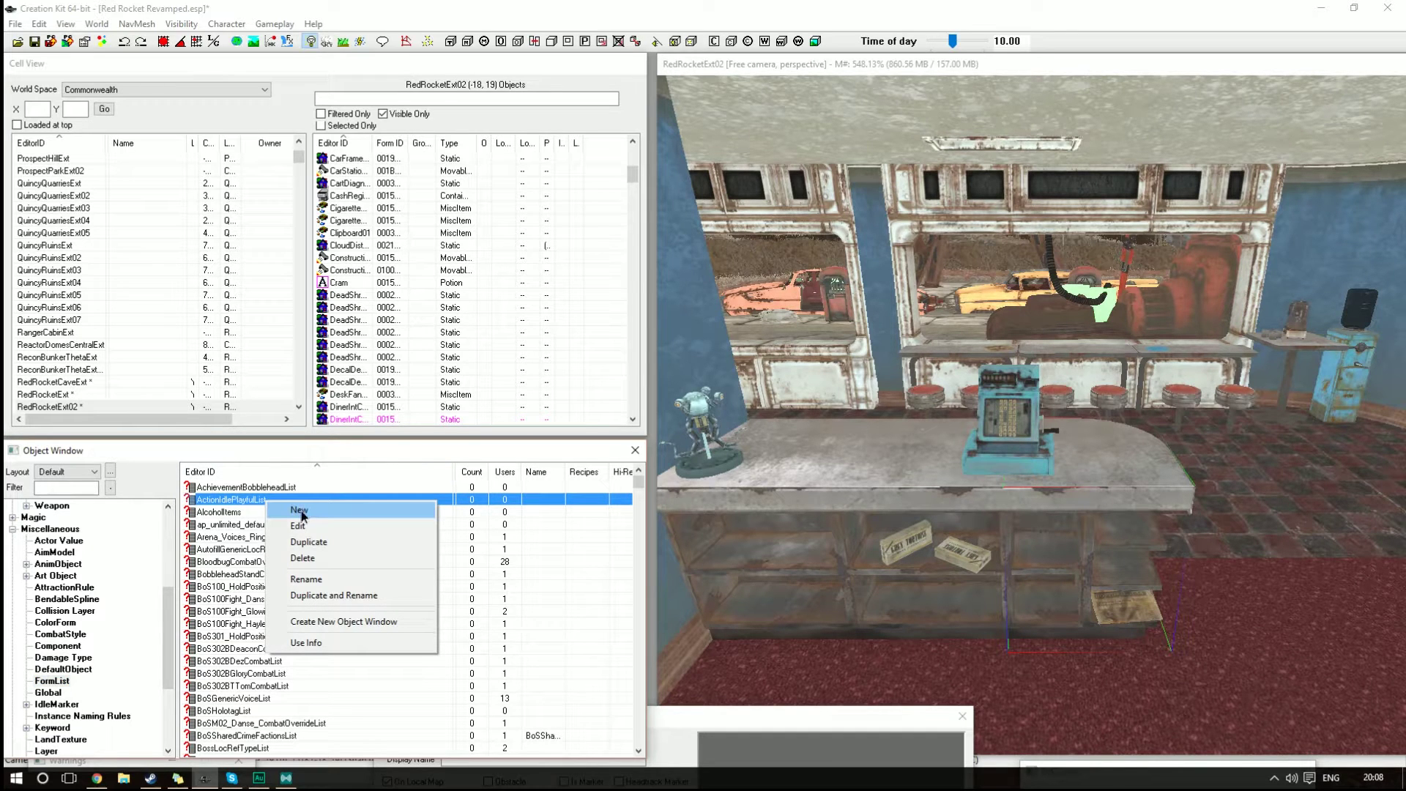
{"action": "left_click", "coordinate": [302, 517]}
{"action": "left_click_drag", "start_coordinate": [560, 163], "coordinate": [519, 198]}
{"action": "left_click", "coordinate": [571, 229]}
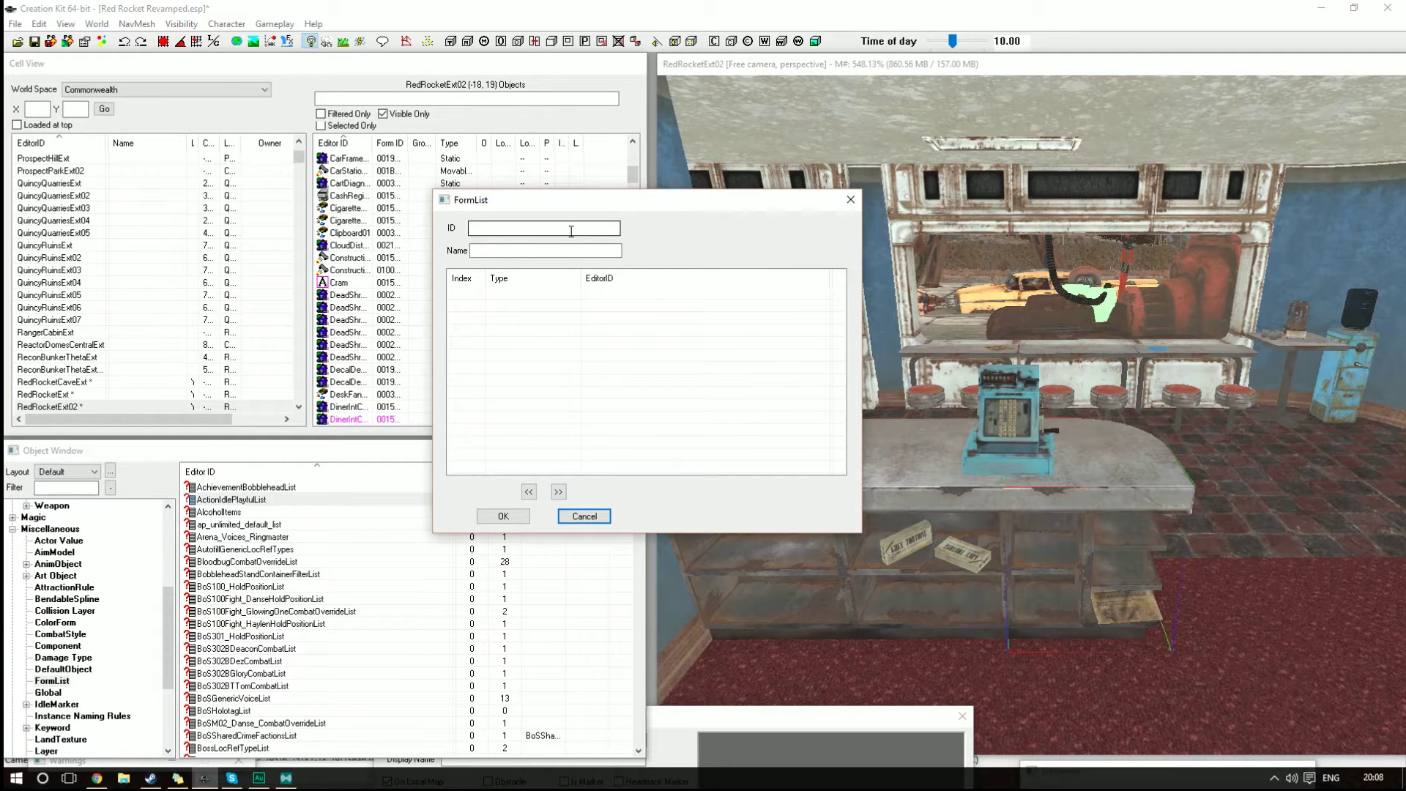
{"action": "left_click", "coordinate": [519, 228]}
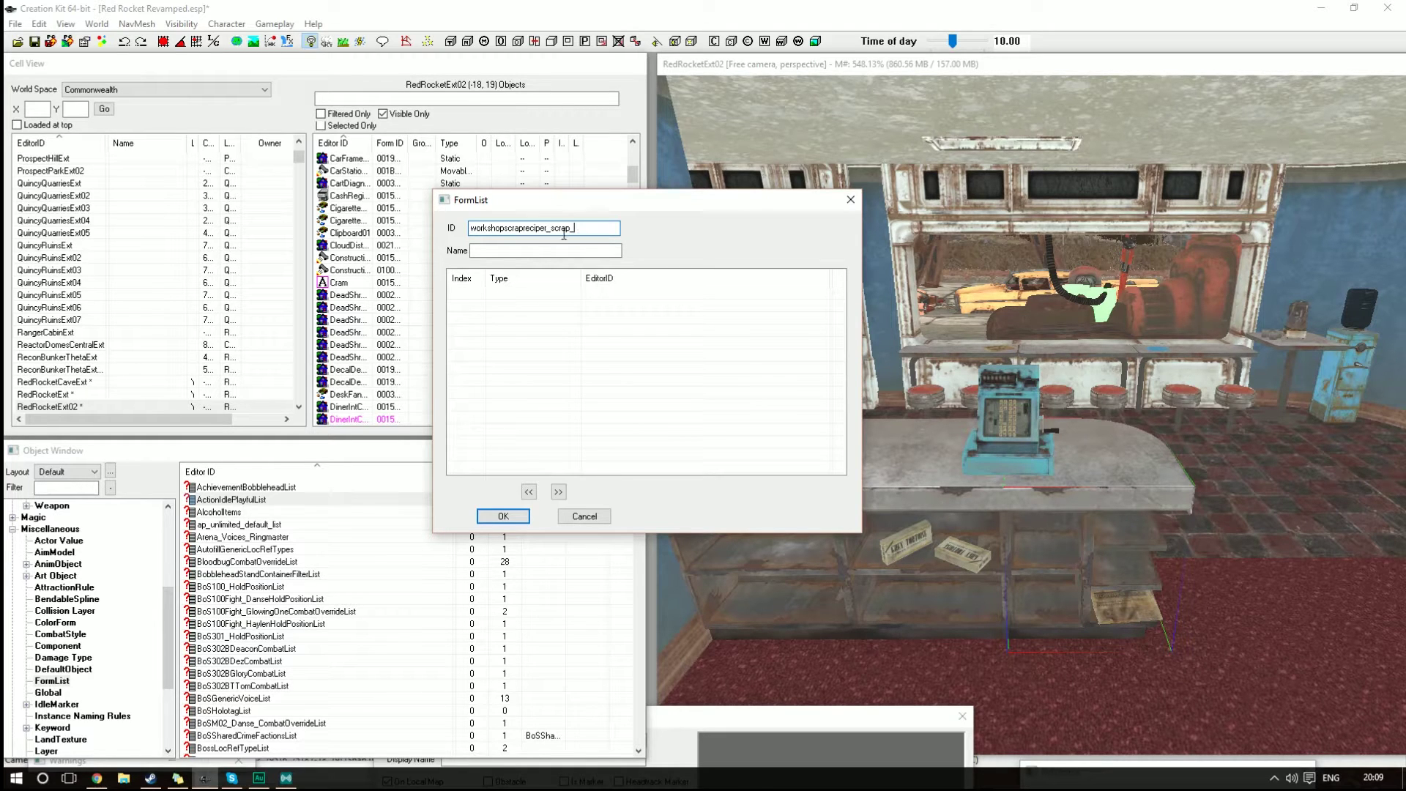
Step: Copy the ID DinerIntCounterEnd02 from the static object, append it to the FormList's ID and use it as the list's name
{"action": "left_click", "coordinate": [675, 745]}
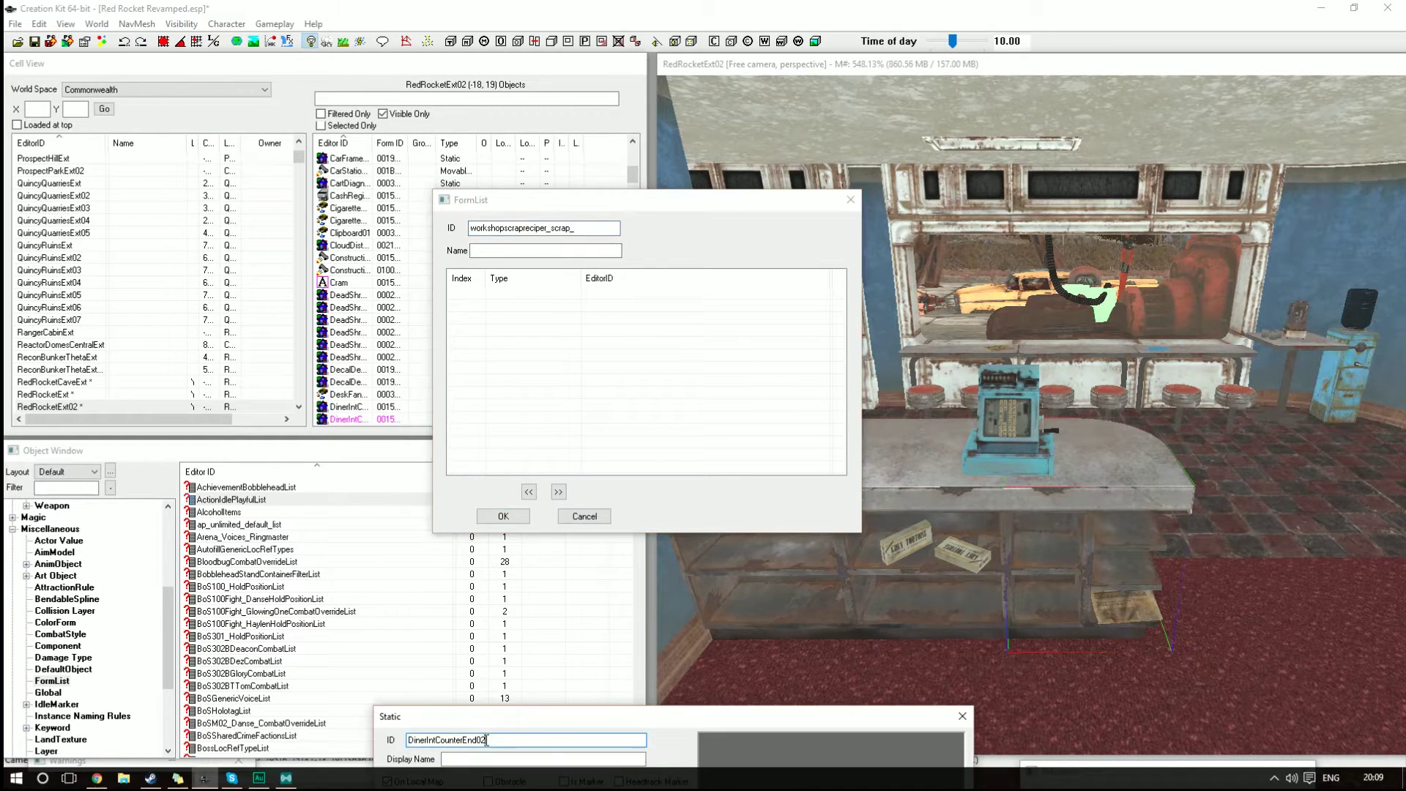
{"action": "double_click", "coordinate": [486, 740]}
{"action": "right_click", "coordinate": [487, 740]}
{"action": "left_click", "coordinate": [522, 588]}
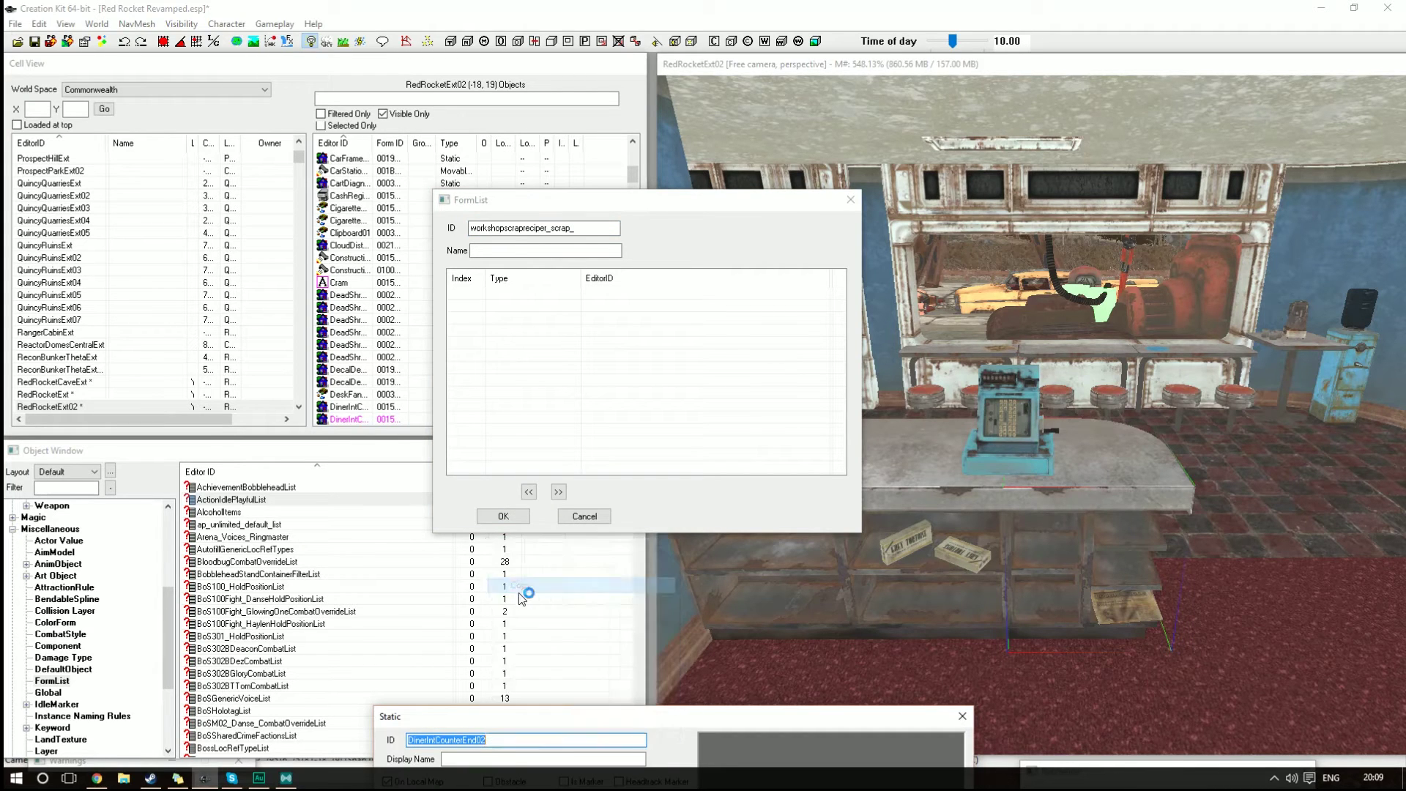
{"action": "left_click_drag", "start_coordinate": [626, 719], "coordinate": [598, 733]}
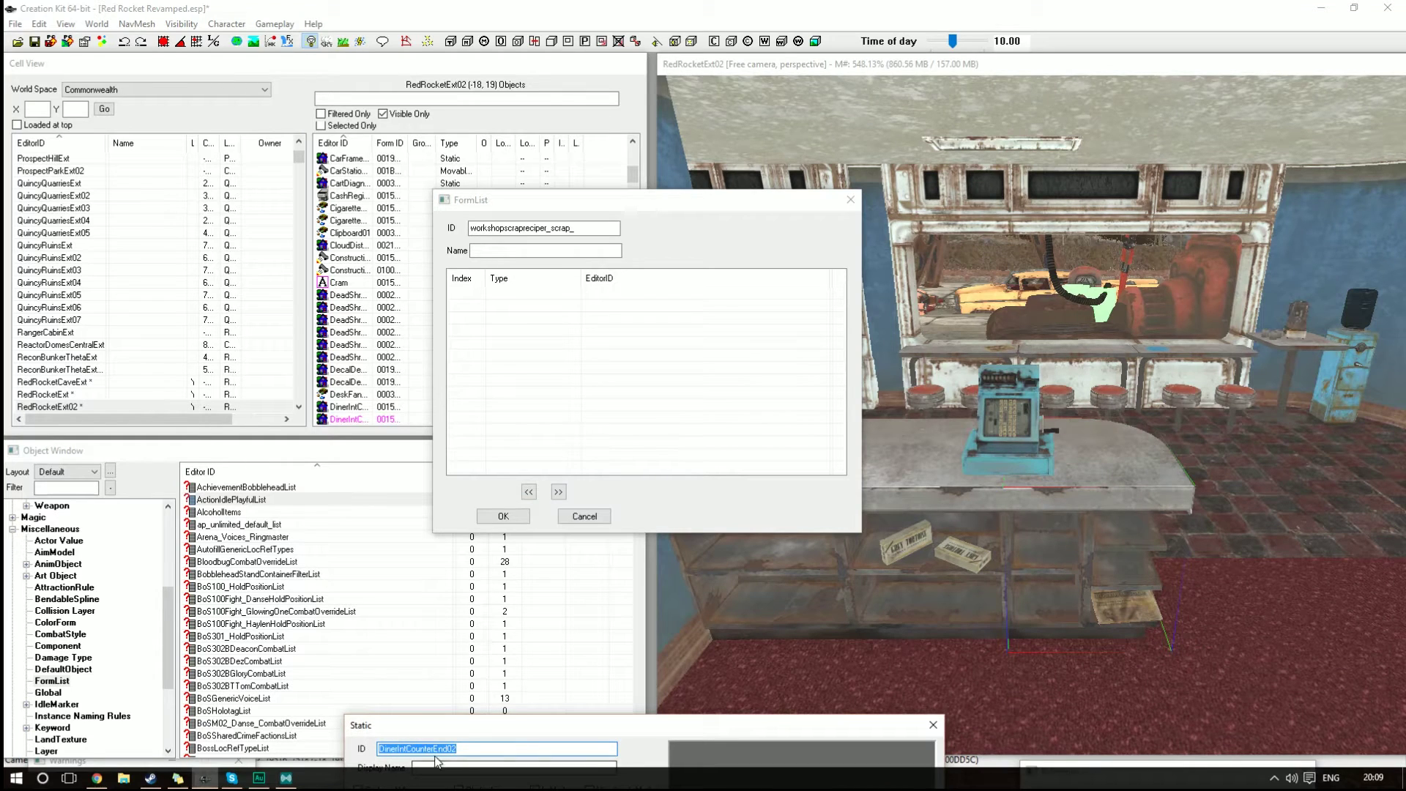
{"action": "left_click", "coordinate": [586, 233]}
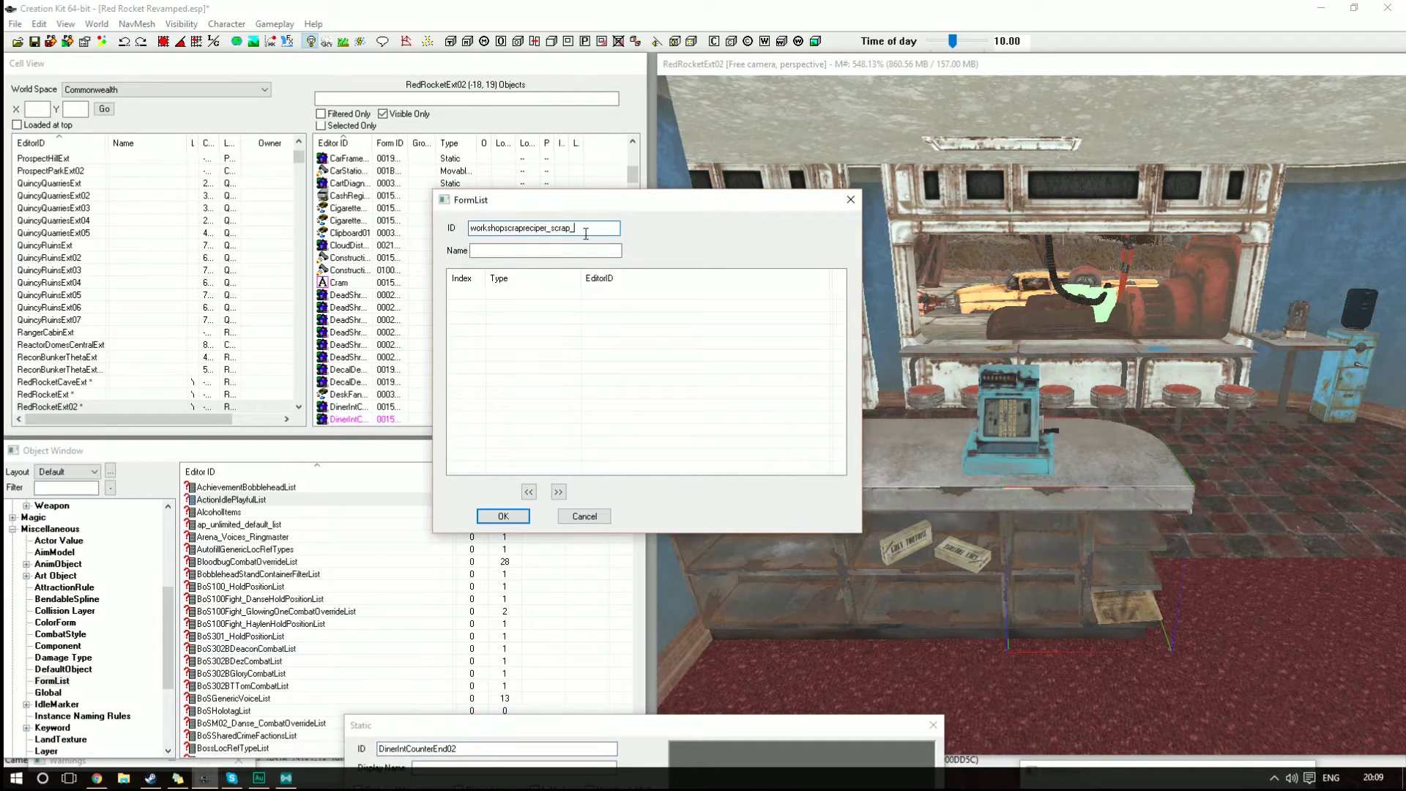
{"action": "key", "text": "ctrl+v"}
{"action": "left_click", "coordinate": [562, 250]}
{"action": "key", "text": "ctrl+v"}
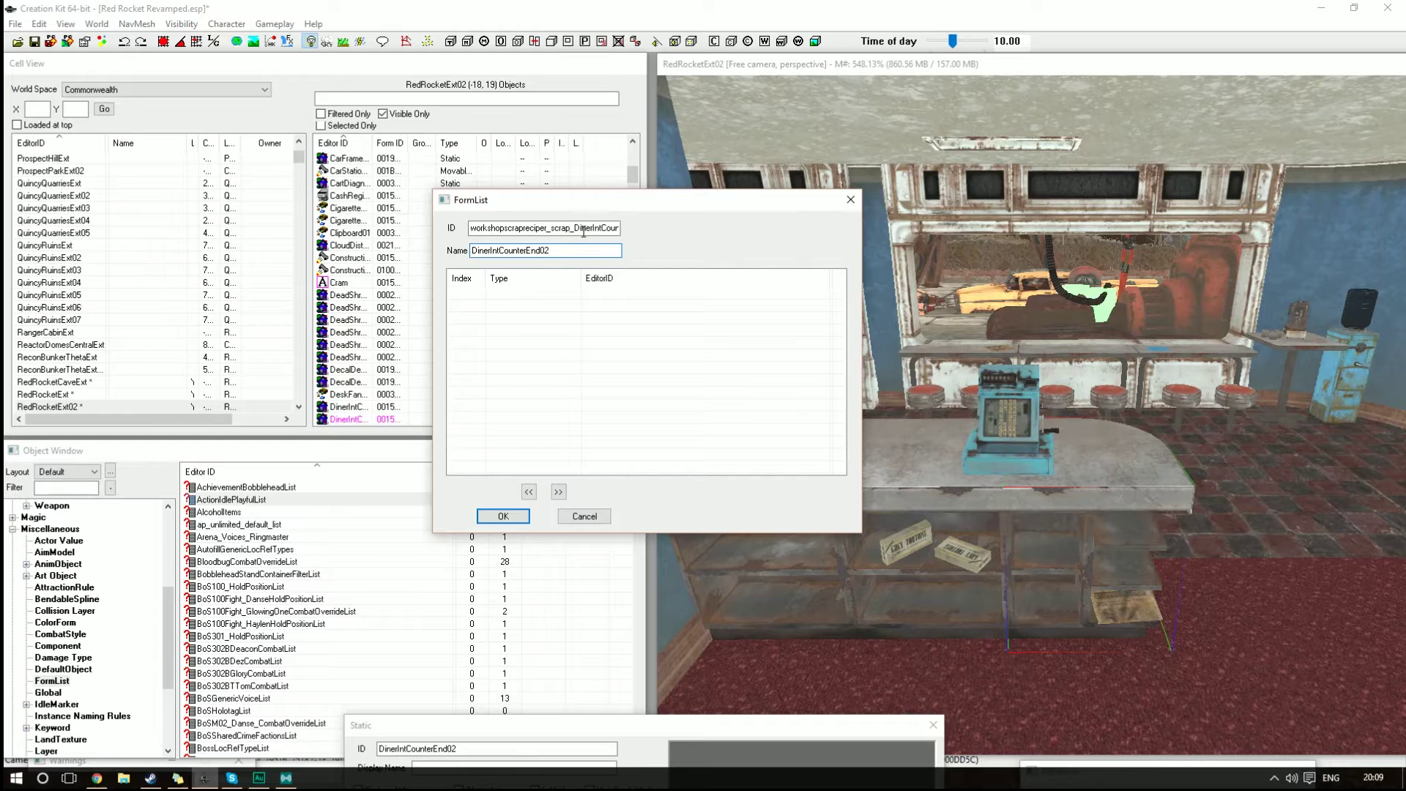
Step: Filter the complete object list by DinerIntCounterEnd02, keeping the FormList window clear of it
{"action": "left_click_drag", "start_coordinate": [592, 207], "coordinate": [647, 181]}
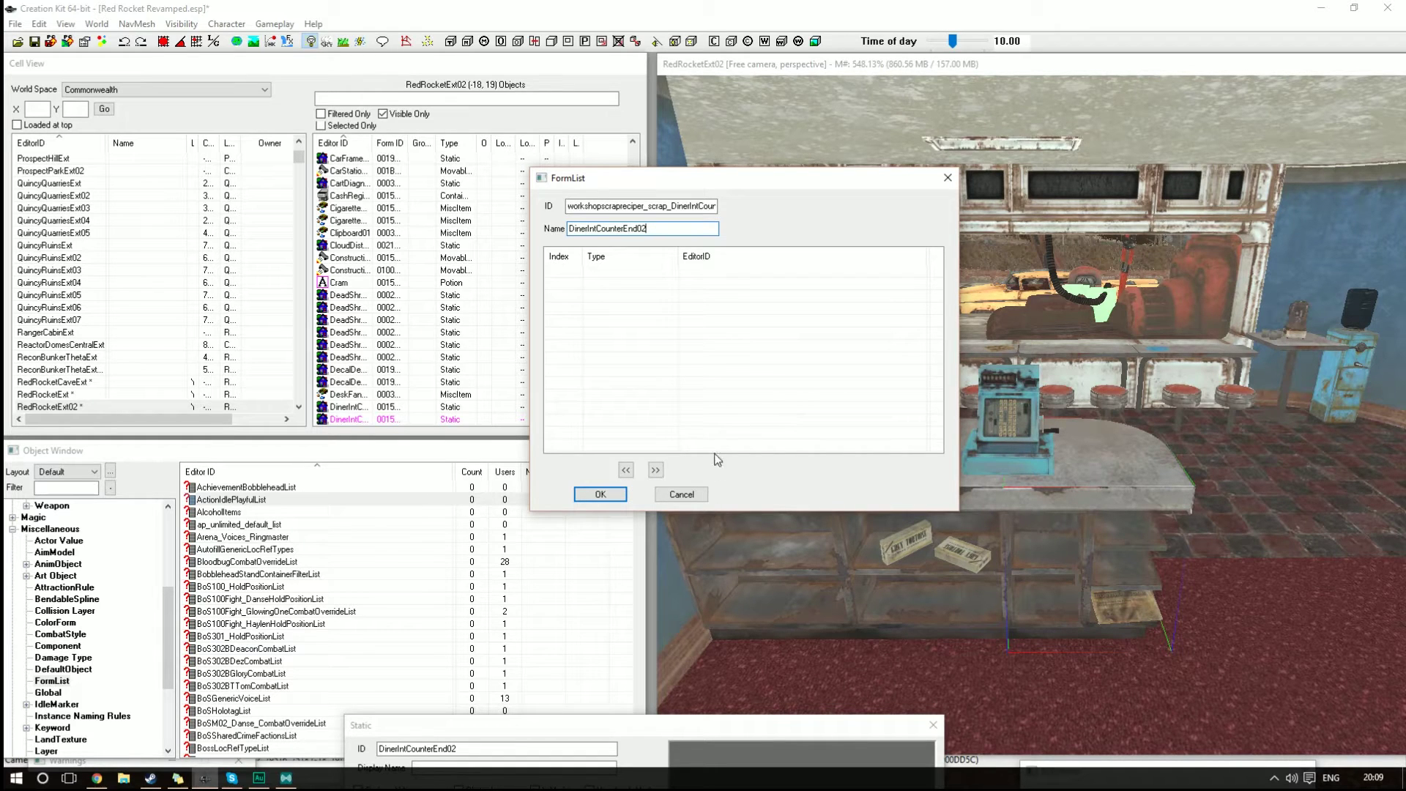
{"action": "left_click_drag", "start_coordinate": [728, 175], "coordinate": [711, 132]}
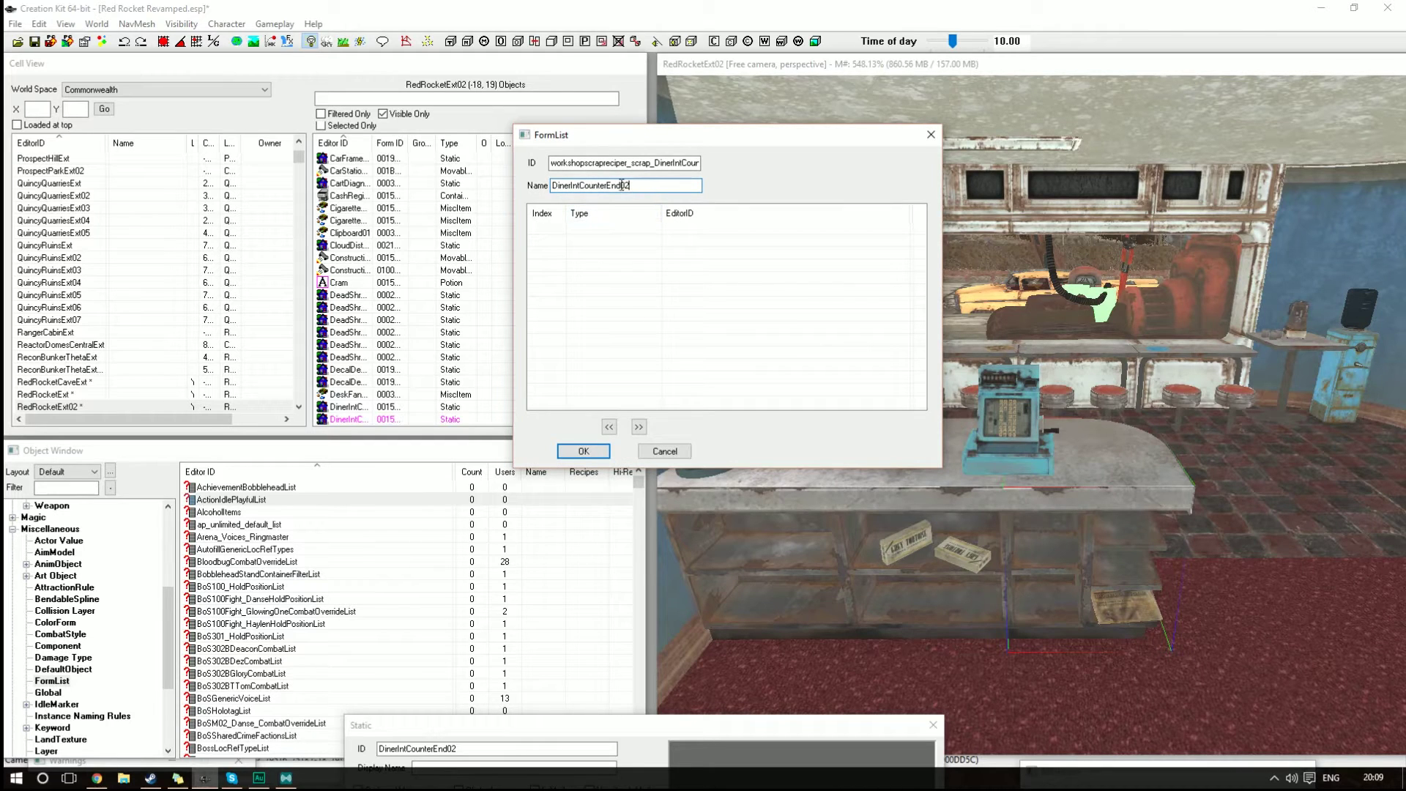
{"action": "left_click", "coordinate": [60, 486]}
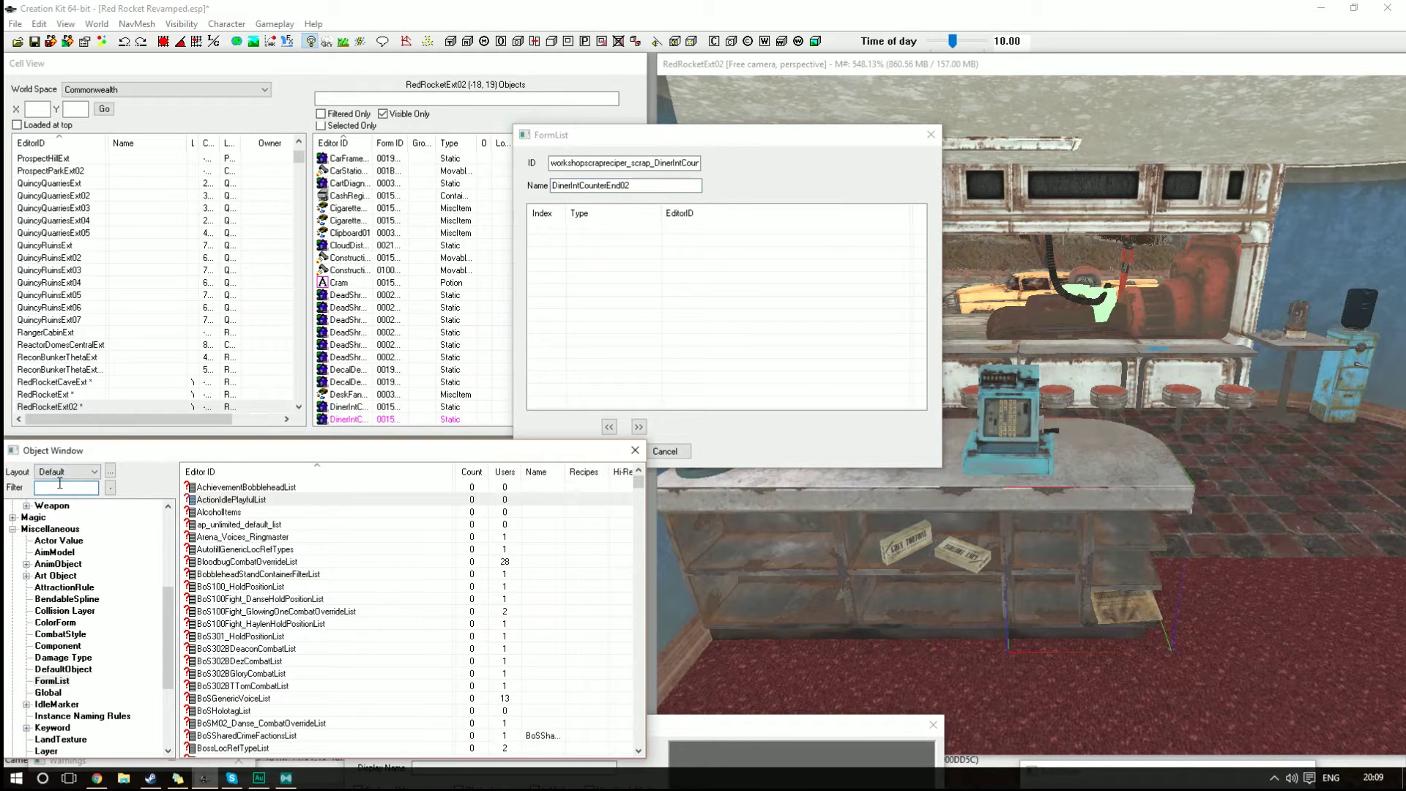
{"action": "key", "text": "ctrl+v"}
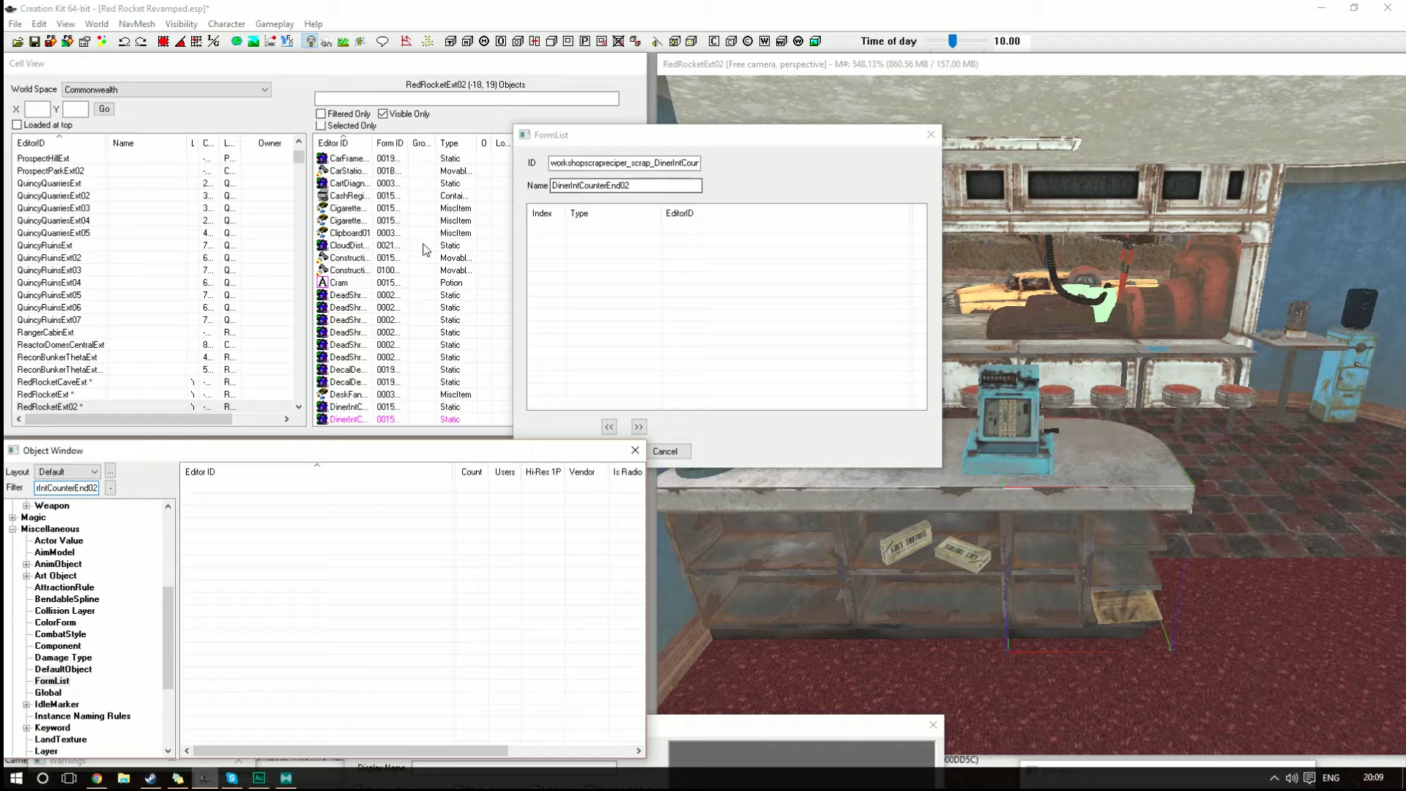
{"action": "left_click", "coordinate": [60, 485]}
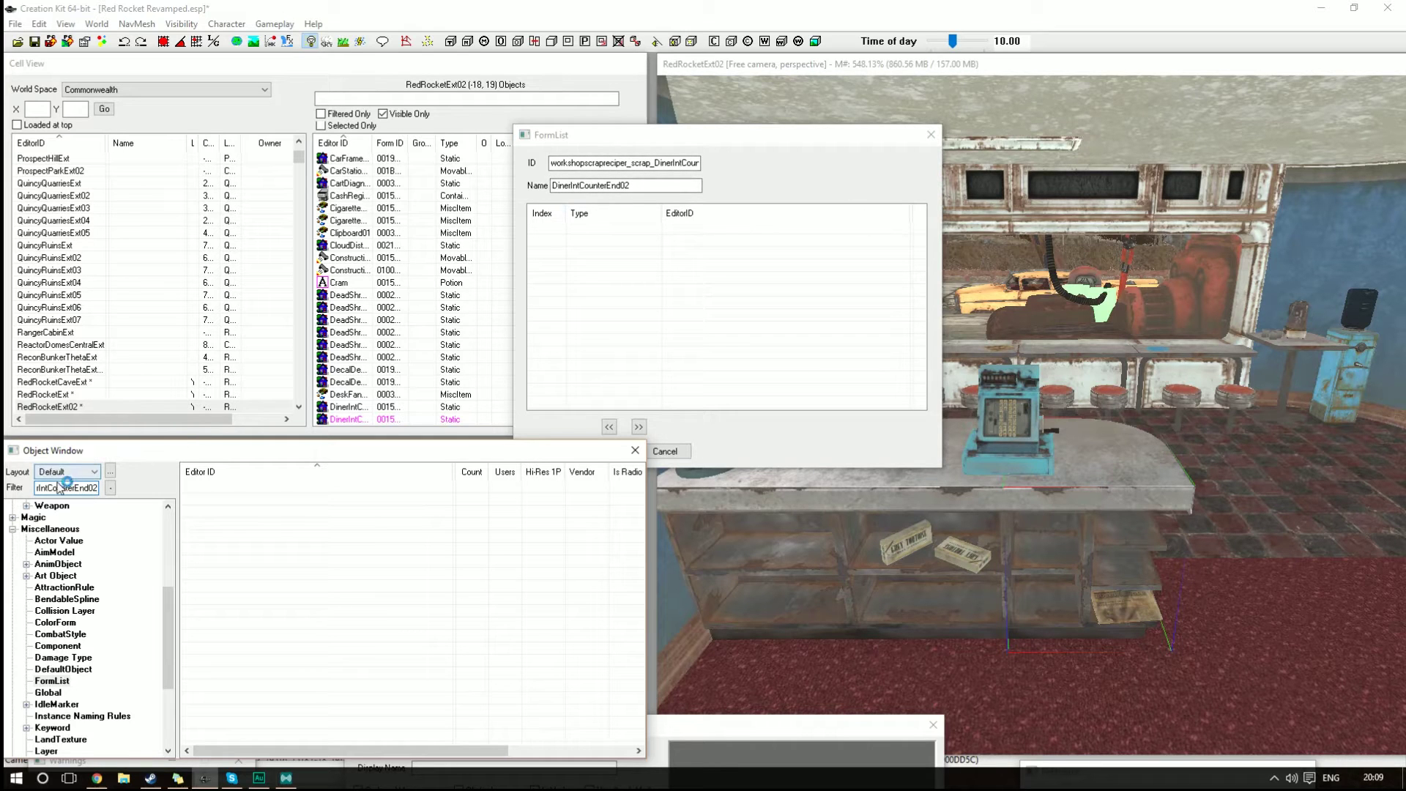
{"action": "left_click_drag", "start_coordinate": [169, 610], "coordinate": [44, 750]}
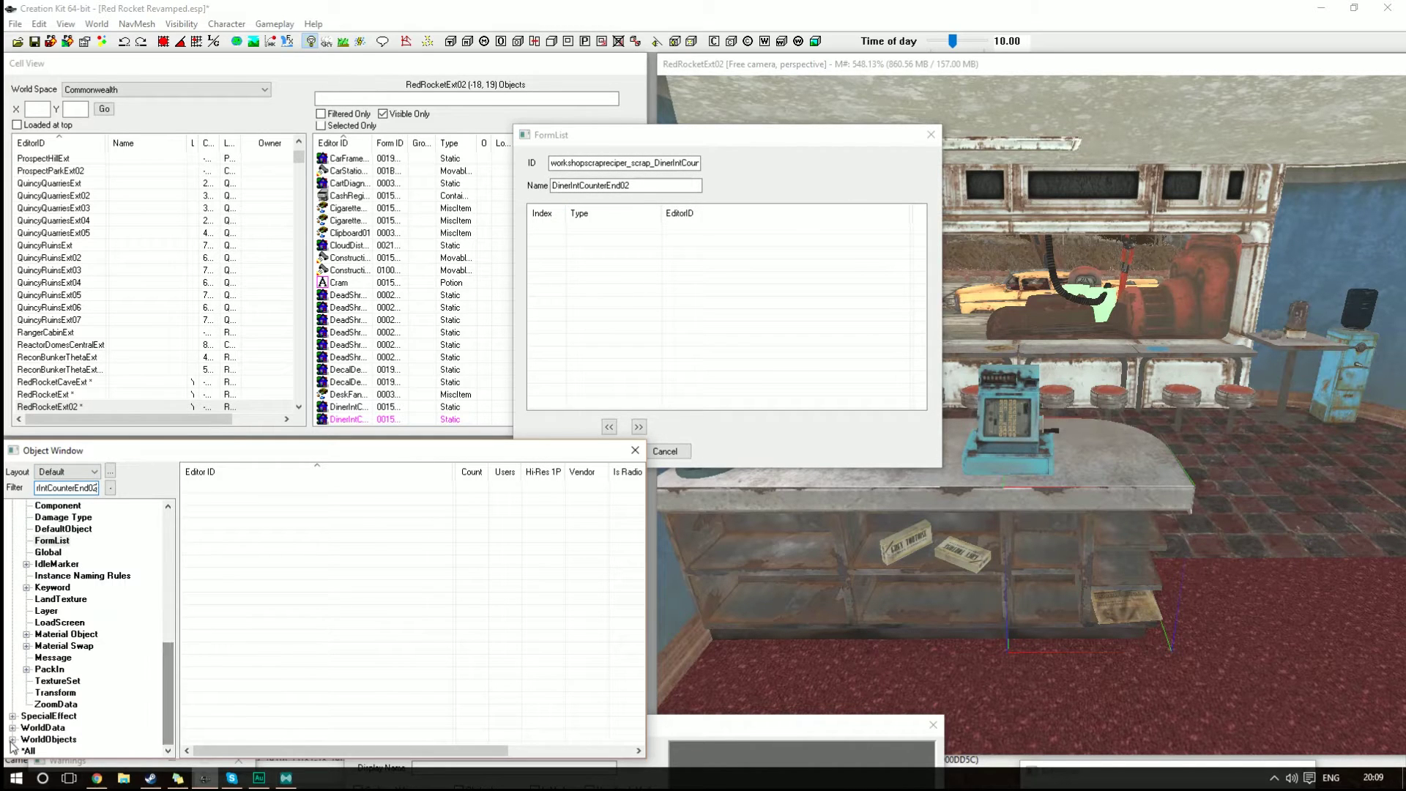
{"action": "left_click", "coordinate": [27, 751]}
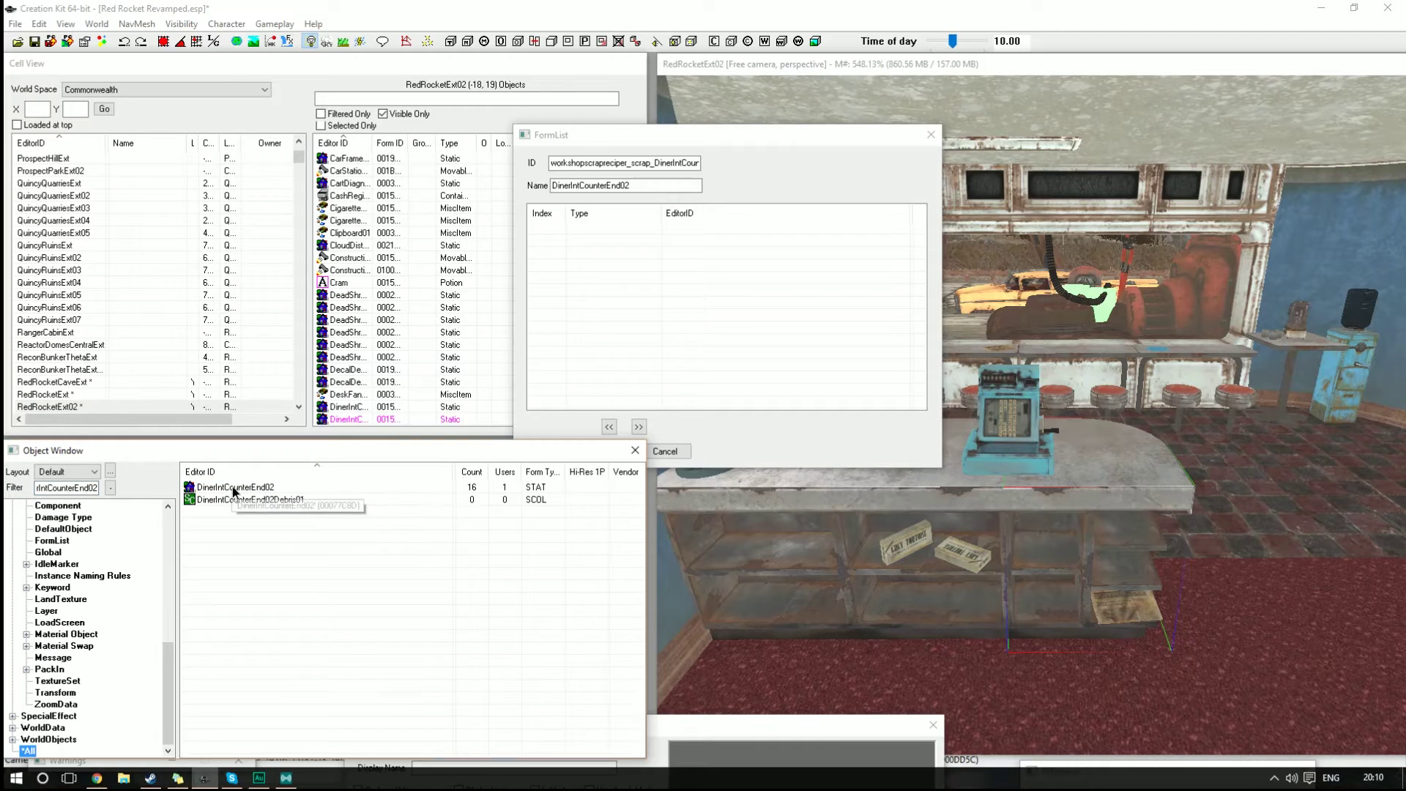
Step: Add the static DinerIntCounterEnd02 to the FormList's entries and save the list
{"action": "left_click", "coordinate": [234, 489]}
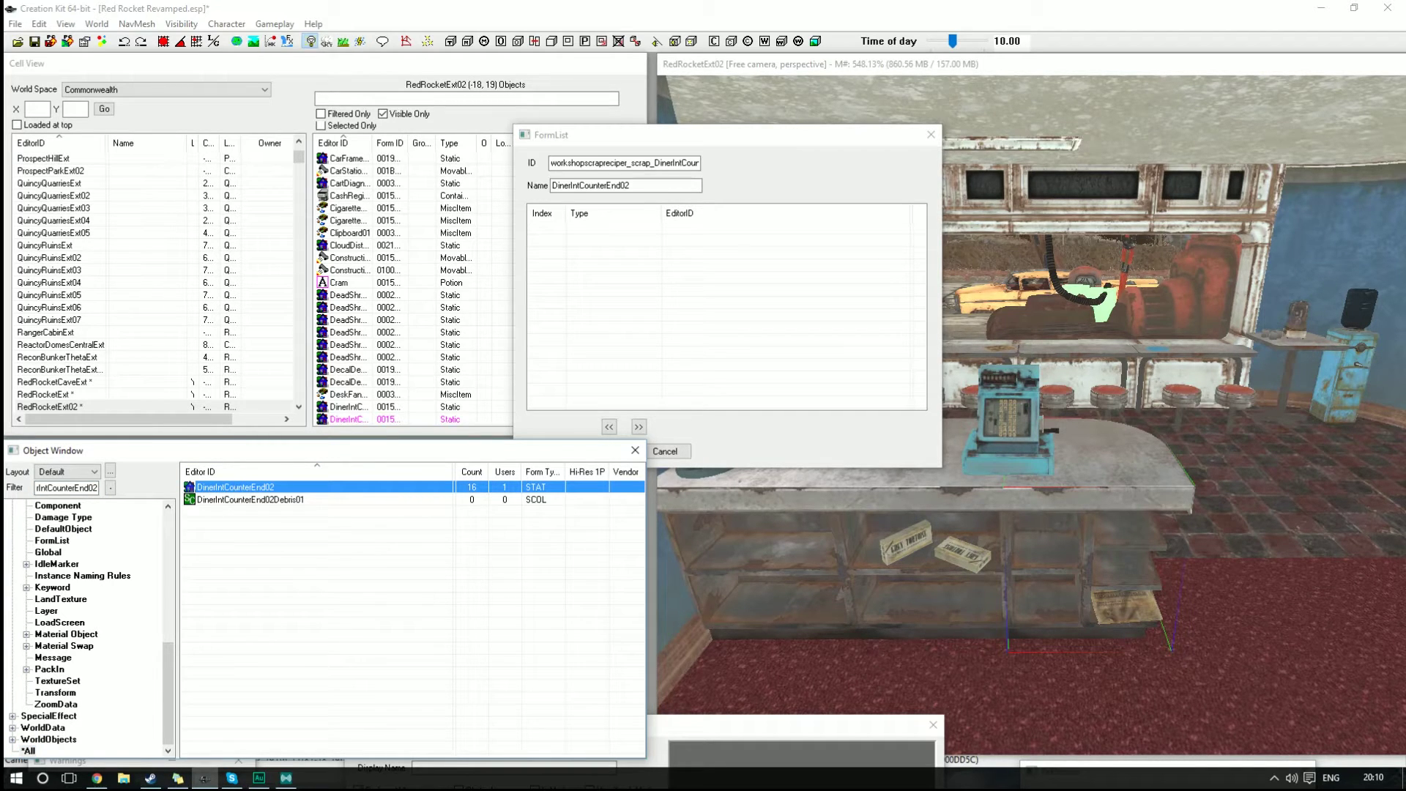
{"action": "left_click_drag", "start_coordinate": [235, 487], "coordinate": [644, 272]}
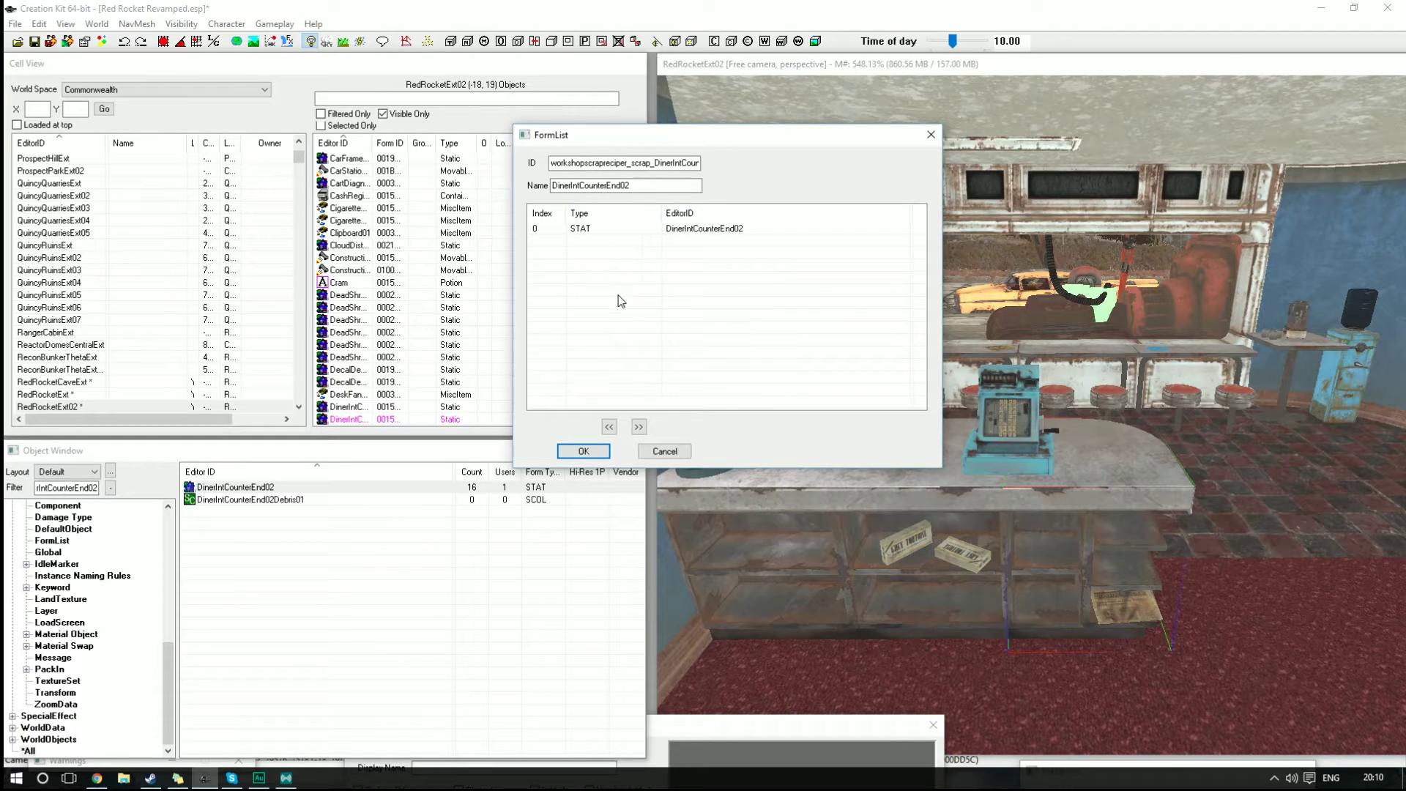
{"action": "left_click", "coordinate": [583, 451]}
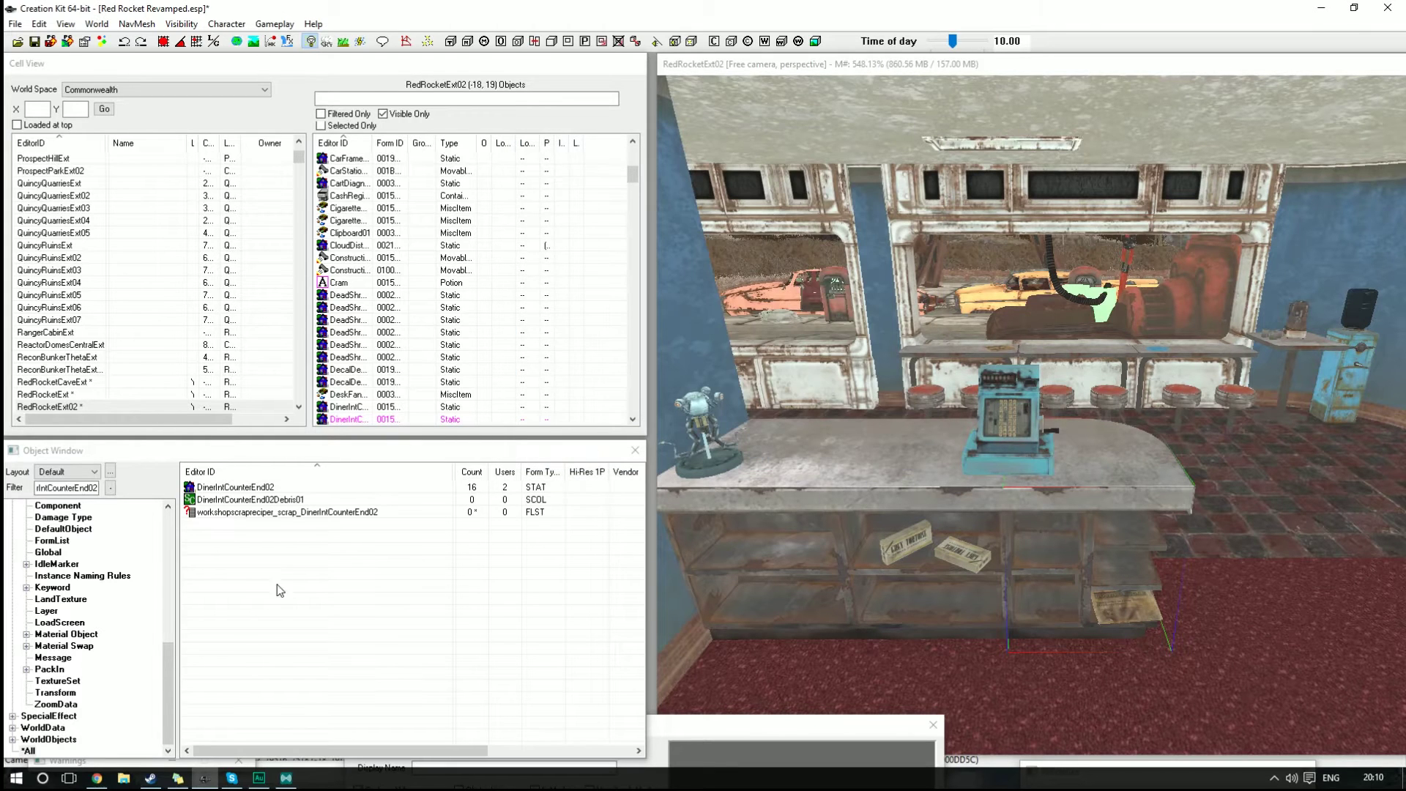
Step: Show the Constructible Object category under Items with the object filter cleared
{"action": "left_click_drag", "start_coordinate": [165, 657], "coordinate": [166, 536]}
{"action": "left_click", "coordinate": [93, 542]}
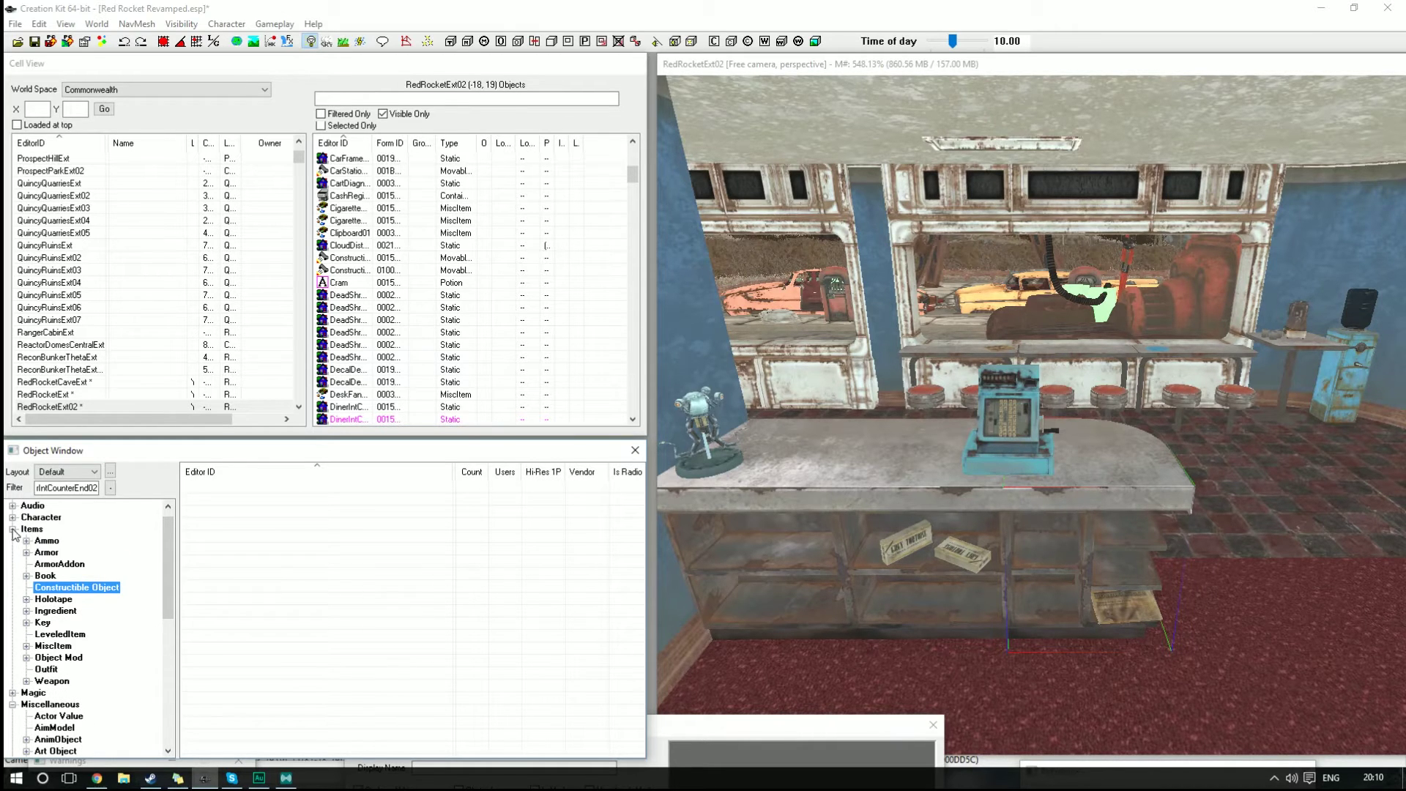
{"action": "double_click", "coordinate": [67, 488]}
{"action": "key", "text": "BackSpace"}
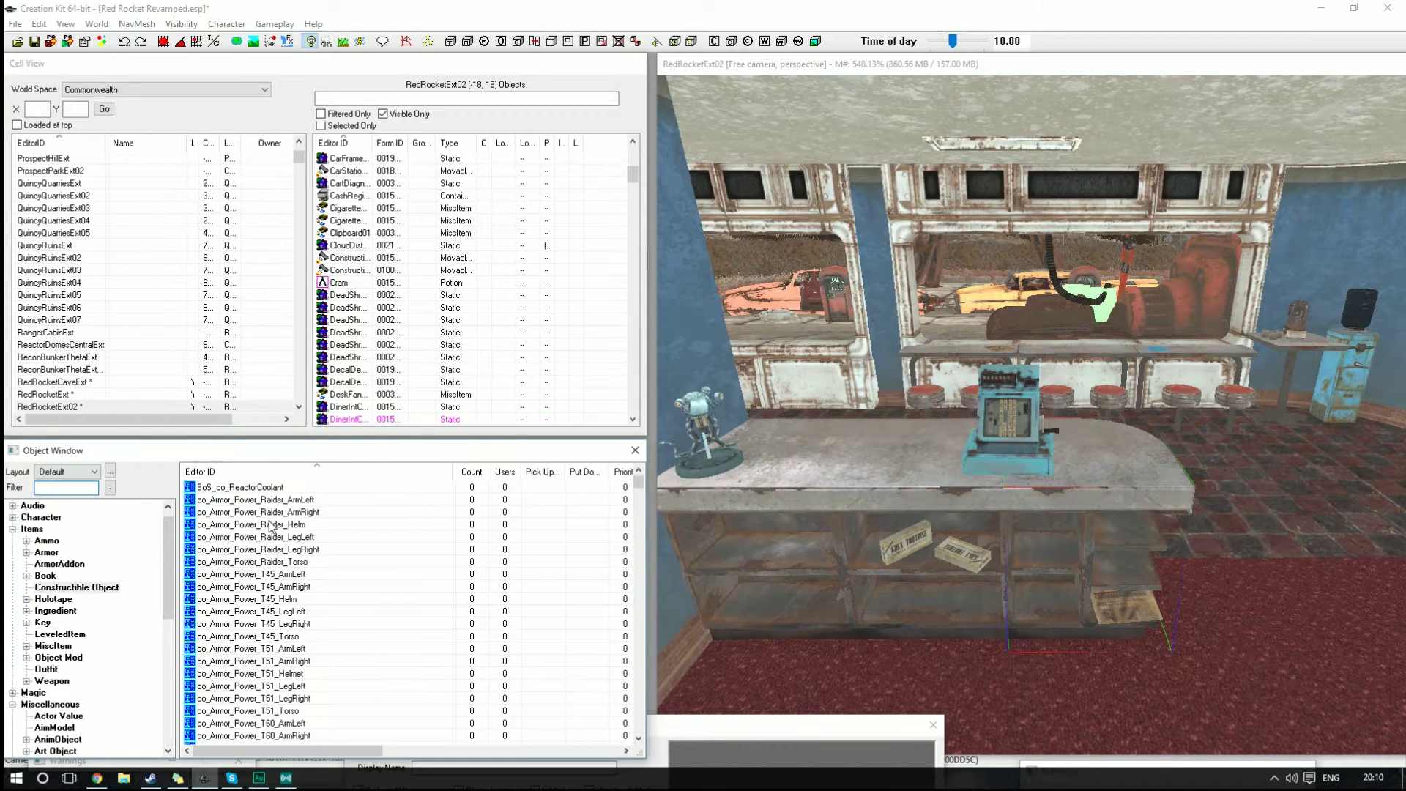
Step: Create a new constructible object with the ID workshop_co_scrap_DinerIntCounterEnd02, copying the object part from the static's ID
{"action": "right_click", "coordinate": [266, 512]}
{"action": "left_click", "coordinate": [302, 523]}
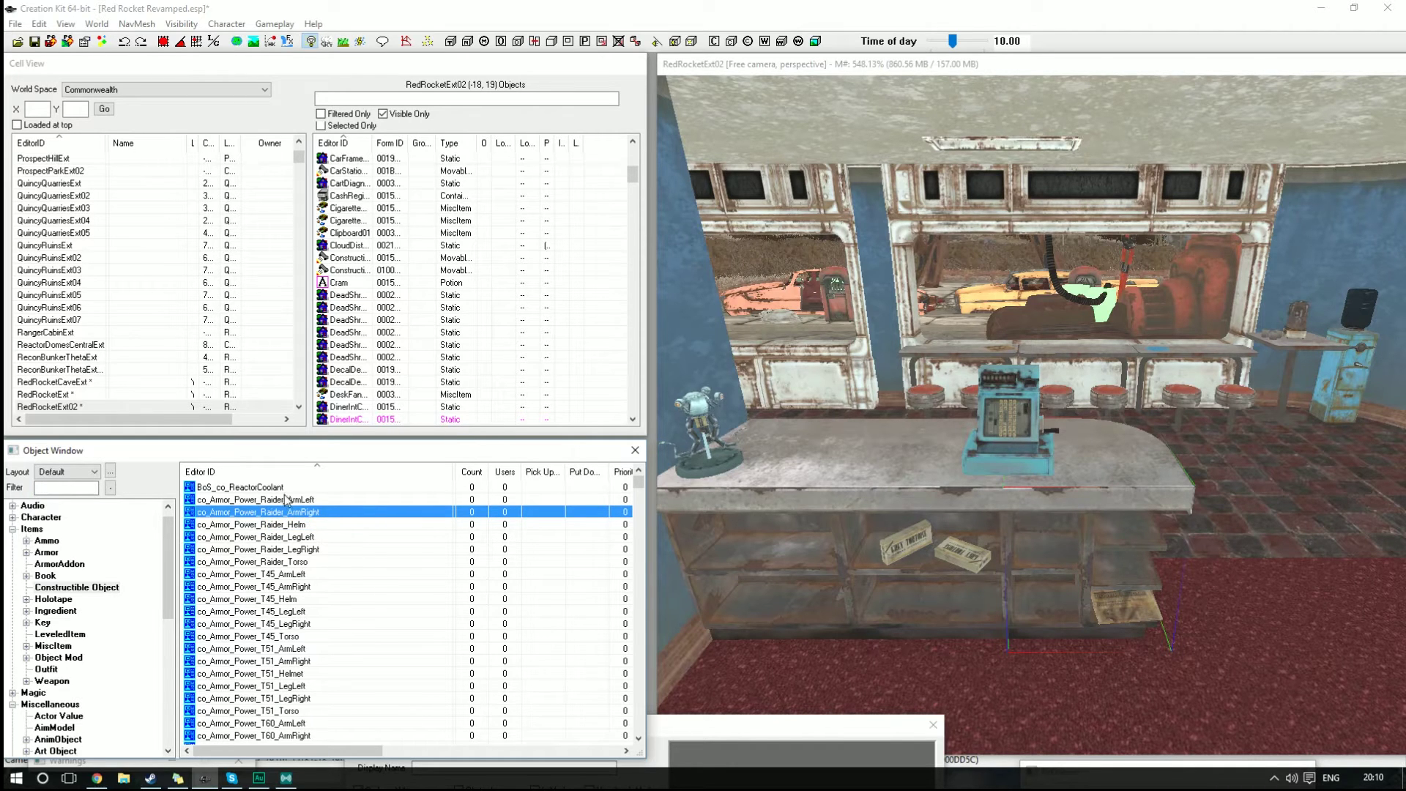
{"action": "right_click", "coordinate": [276, 511]}
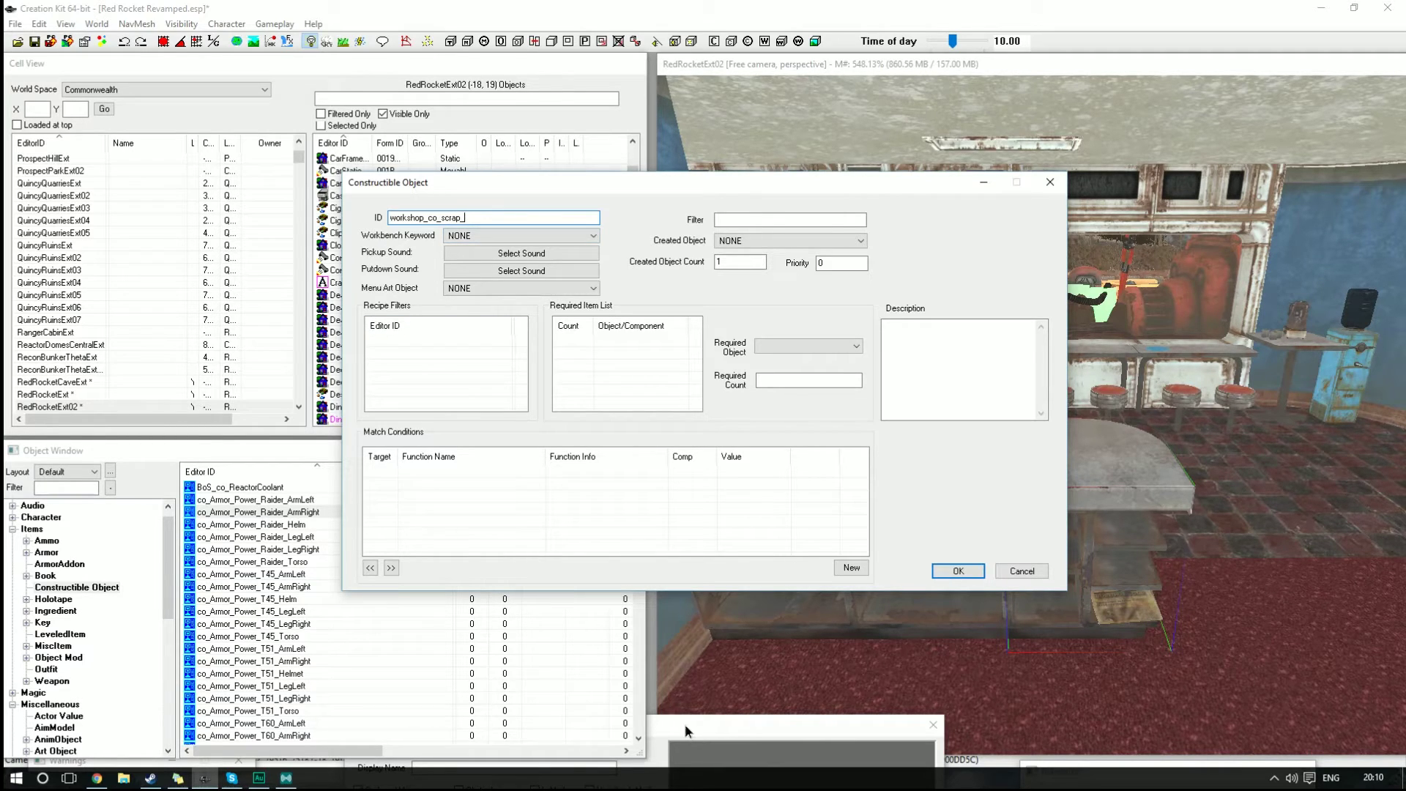
{"action": "double_click", "coordinate": [439, 748]}
{"action": "right_click", "coordinate": [458, 746]}
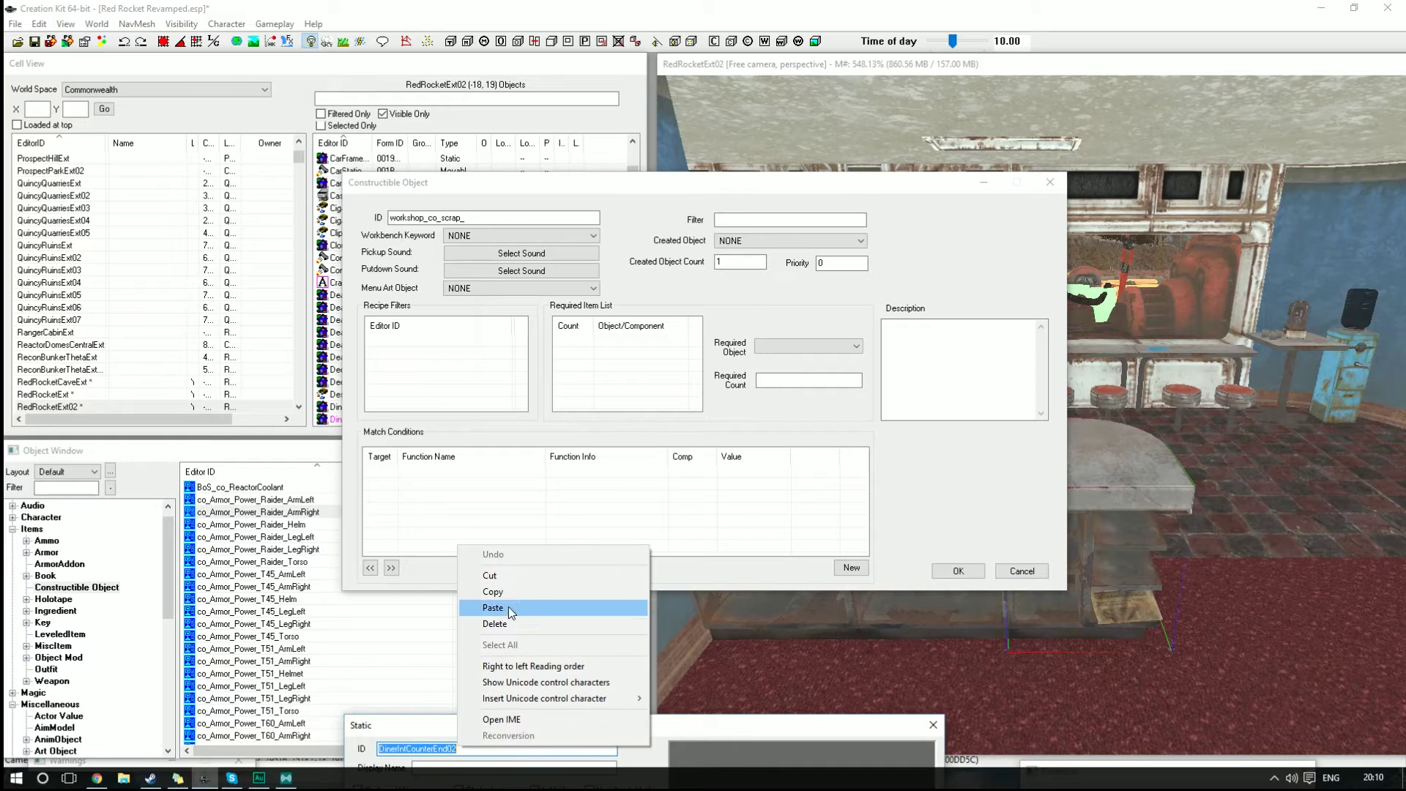
{"action": "left_click", "coordinate": [493, 591]}
{"action": "left_click", "coordinate": [564, 217]}
{"action": "key", "text": "ctrl+v"}
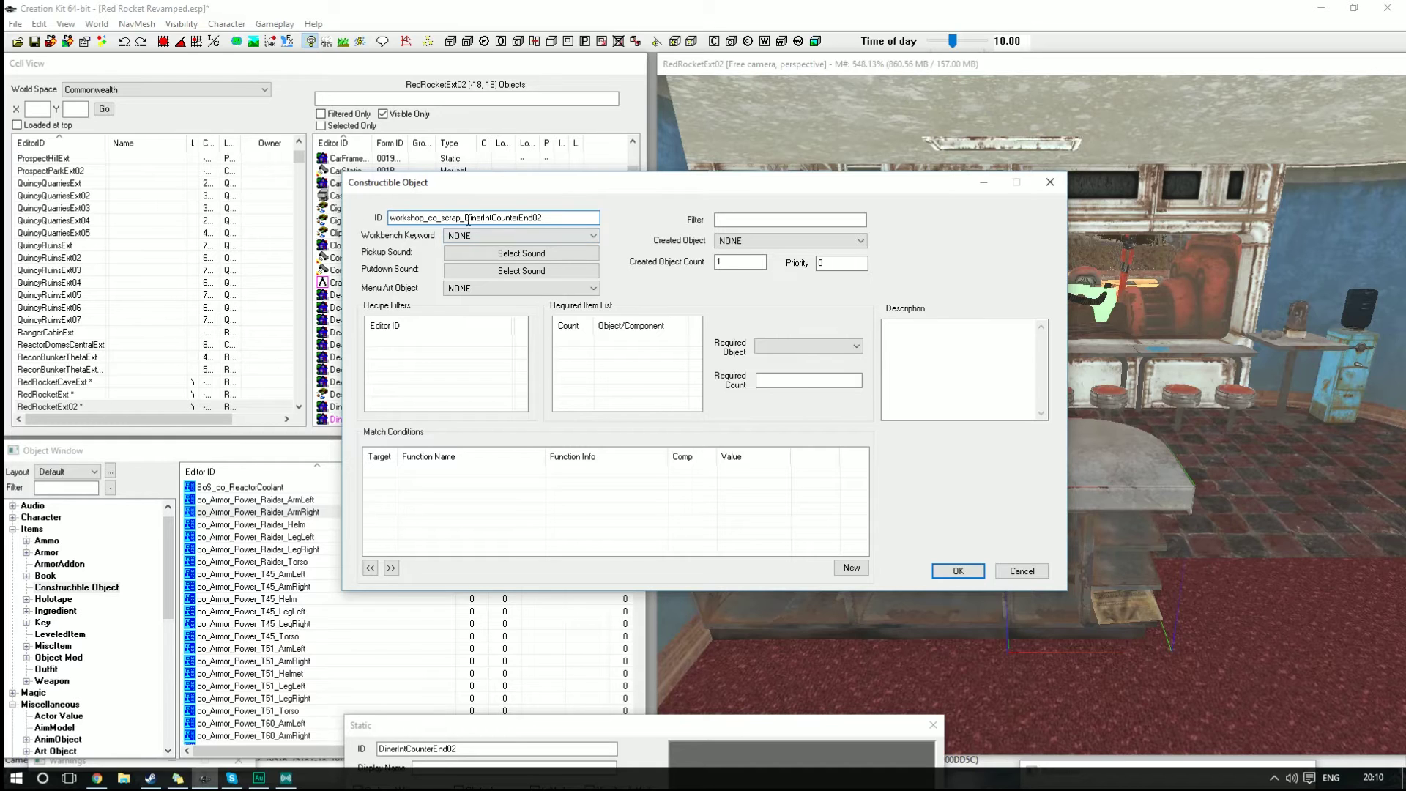
Step: Set the recipe's created object to the FormList workshopscrapreciper_scrap_DinerIntCounterEnd02
{"action": "left_click", "coordinate": [743, 238]}
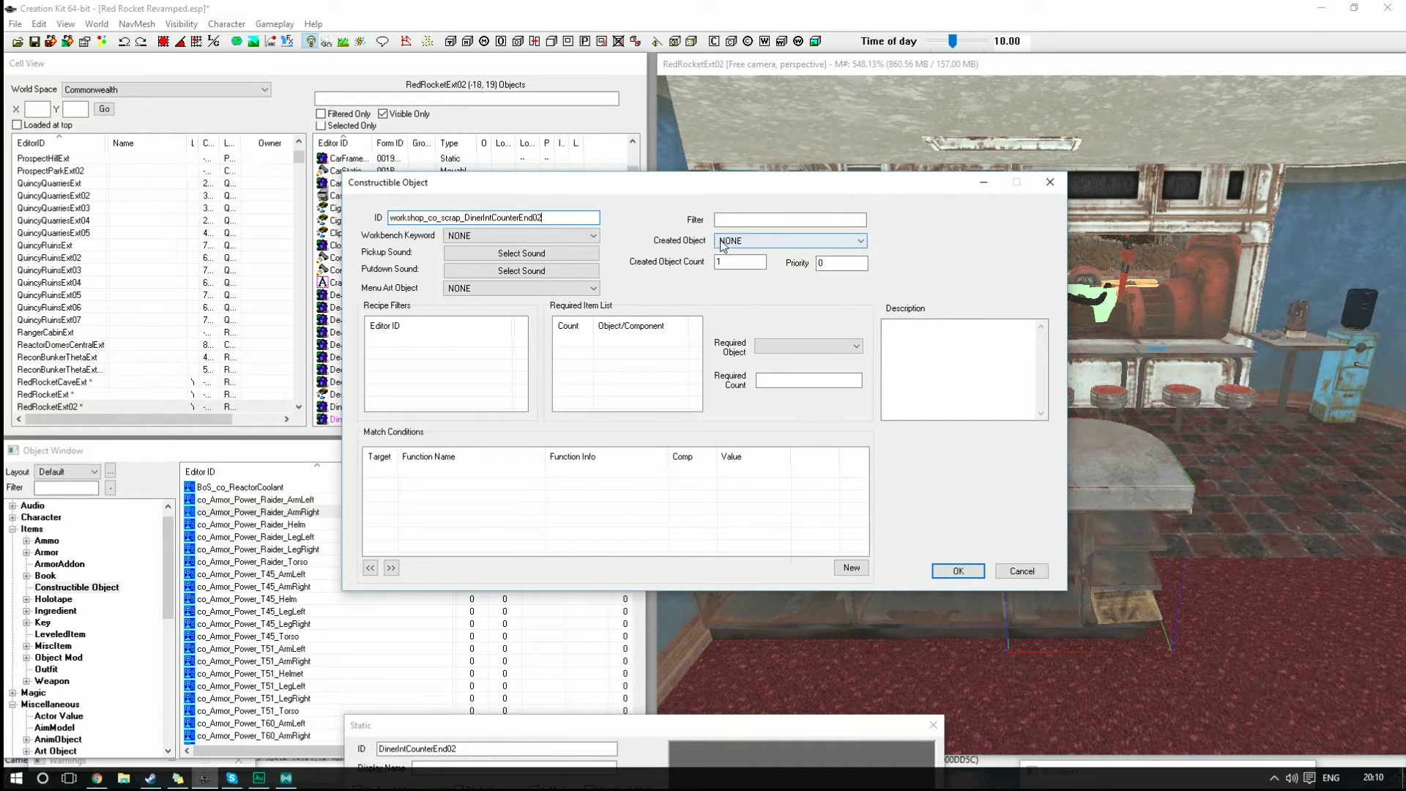
{"action": "left_click", "coordinate": [740, 243]}
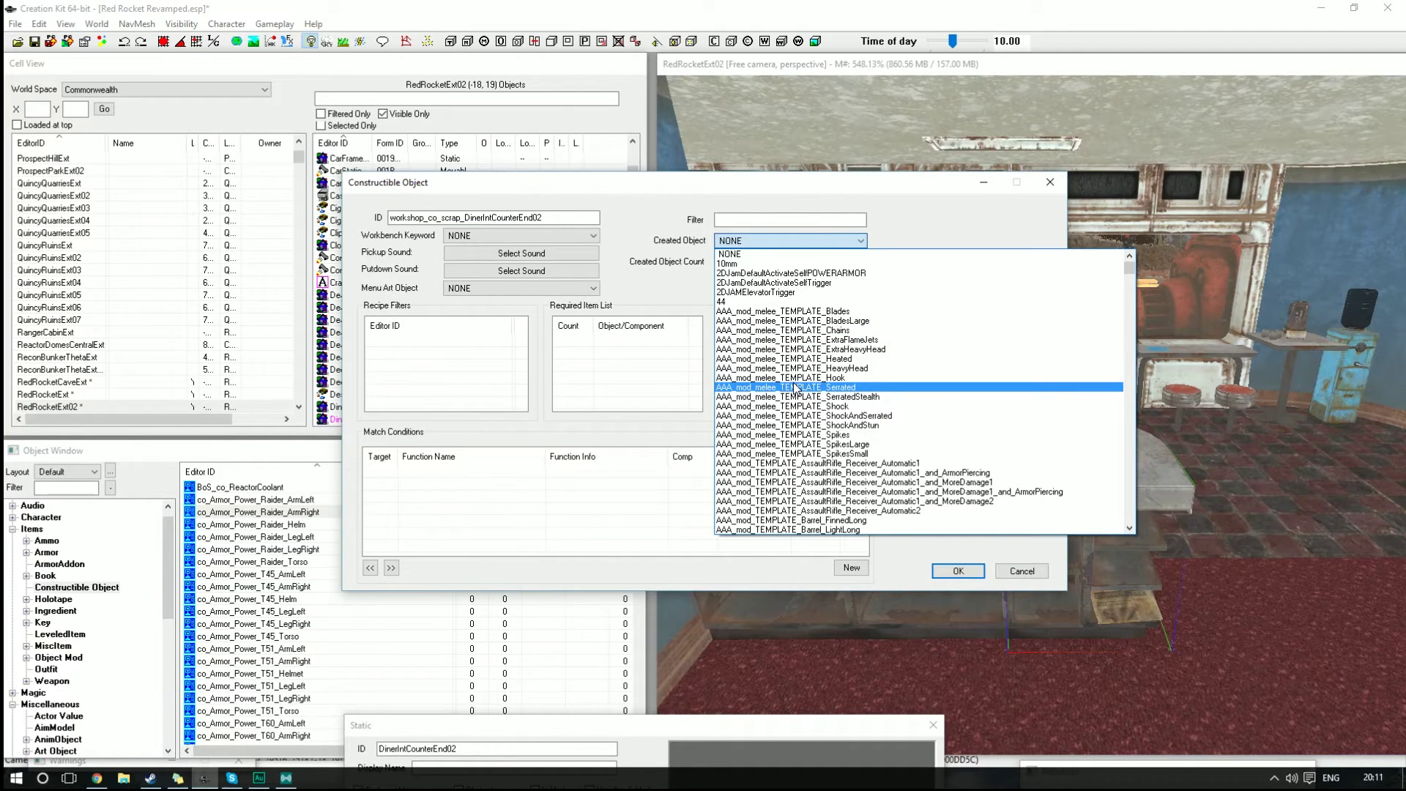
{"action": "type", "text": "wor"}
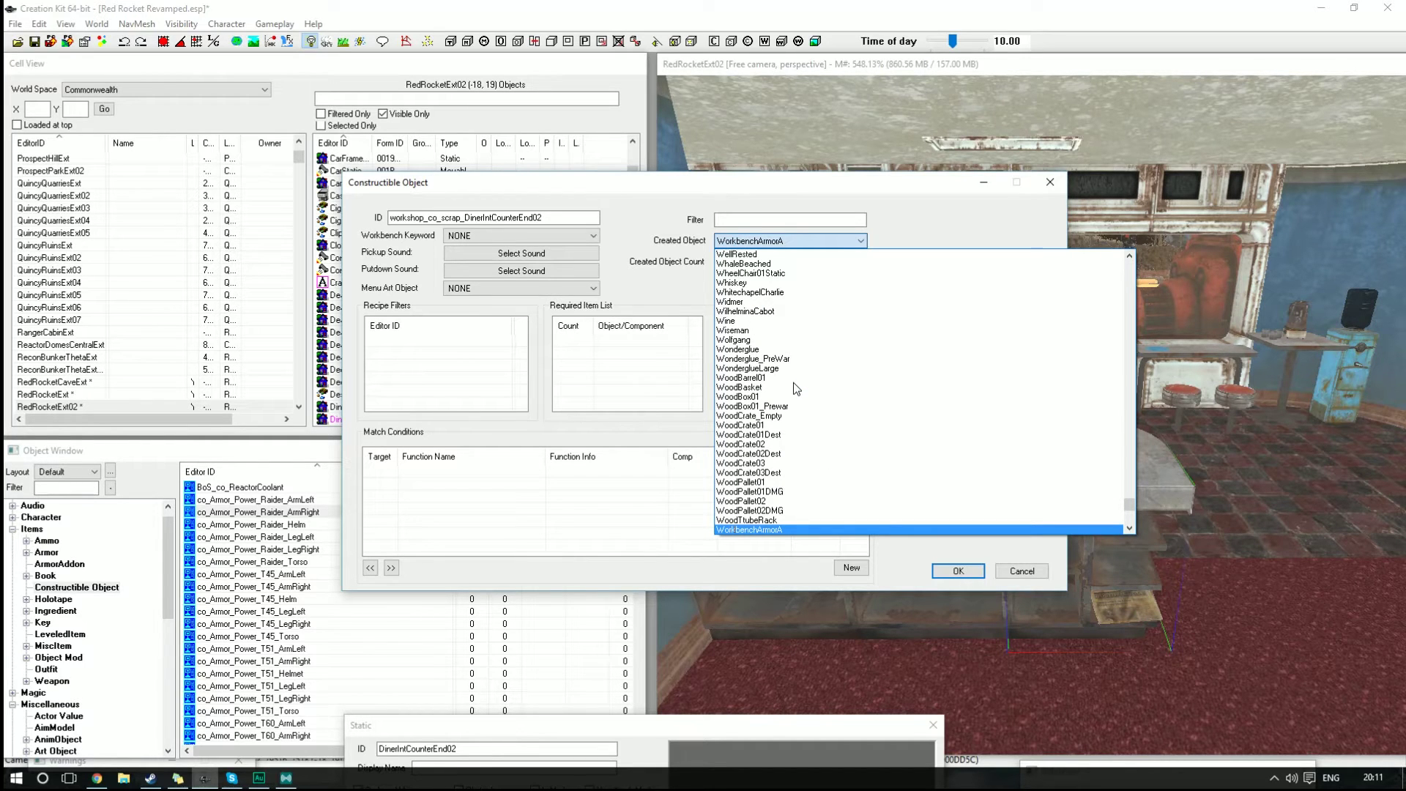
{"action": "type", "text": "sho"}
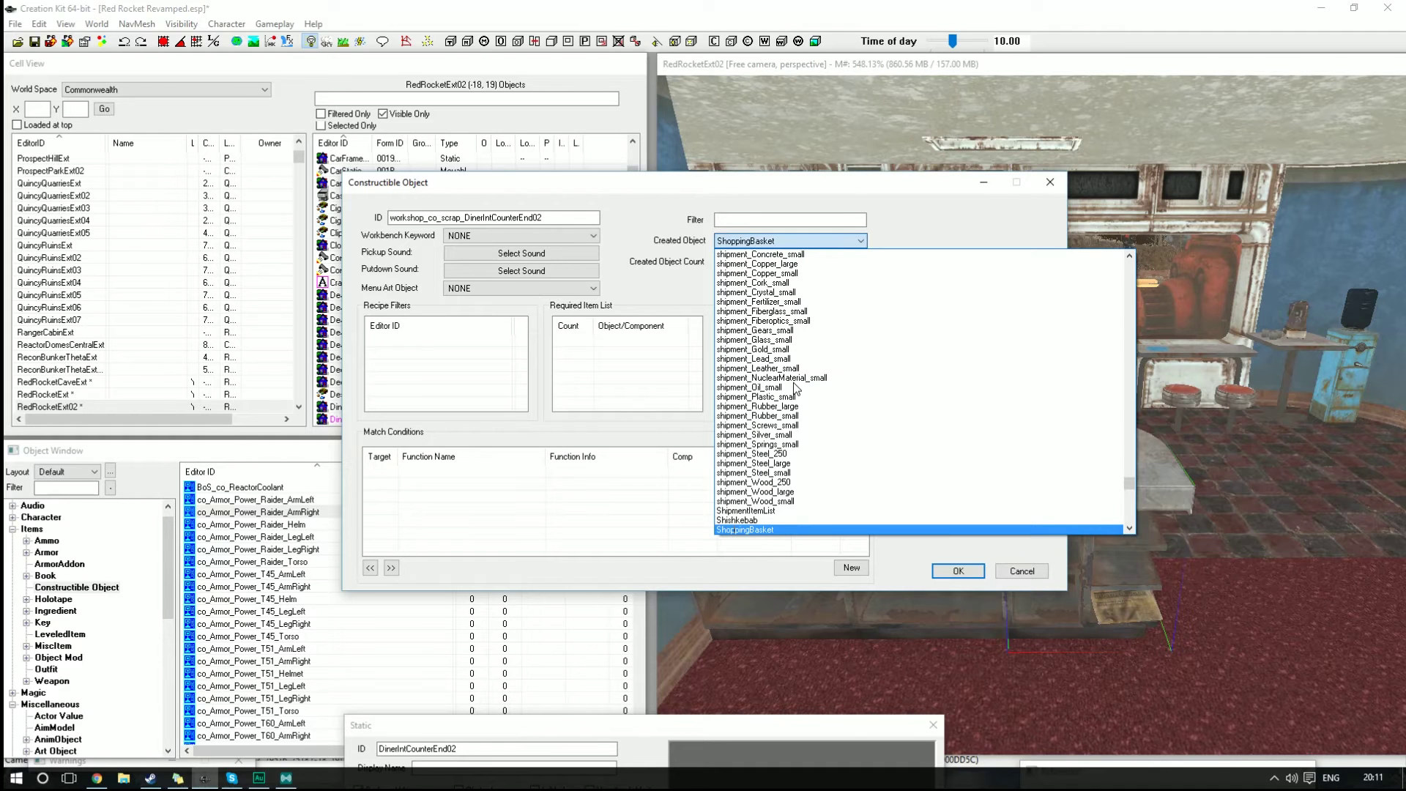
{"action": "type", "text": "sa"}
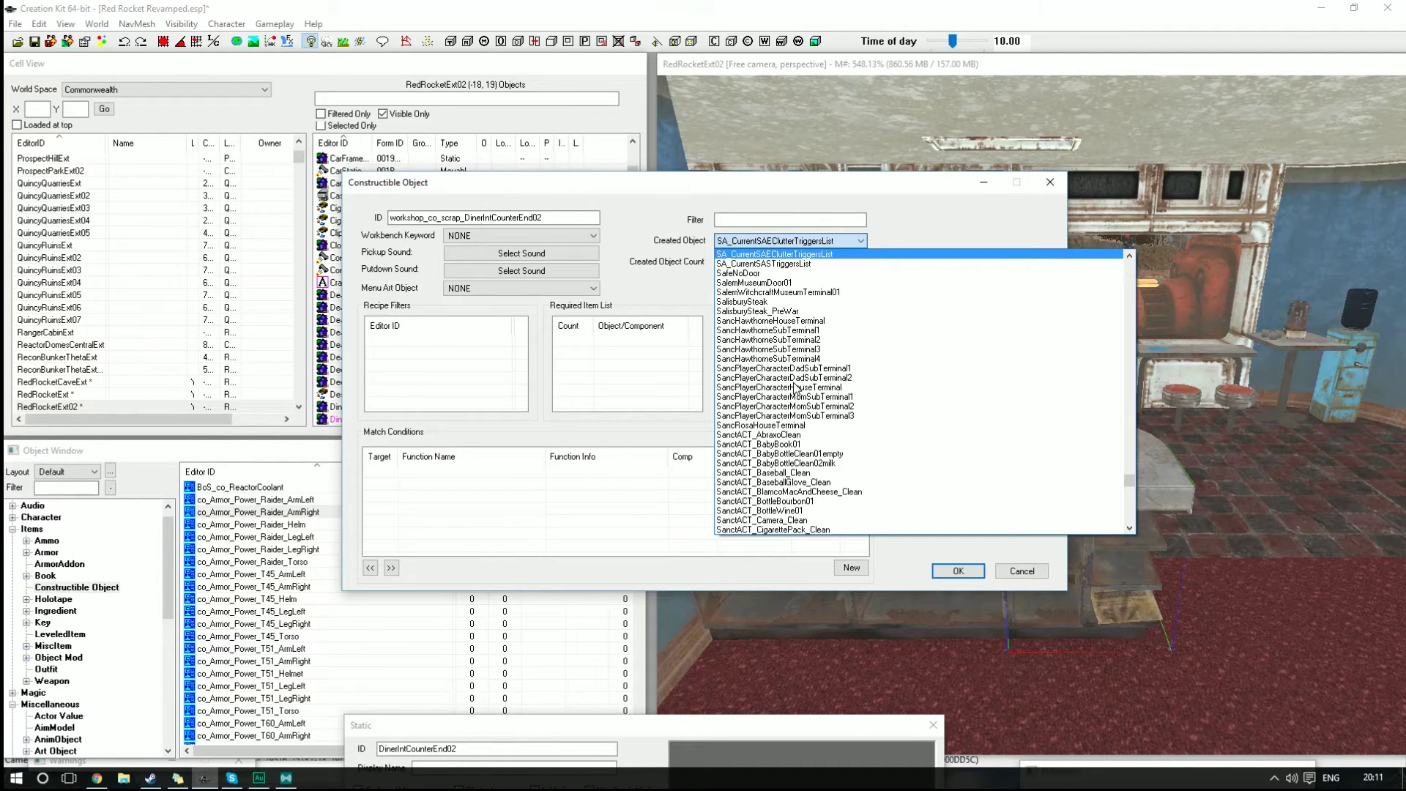
{"action": "type", "text": "workshop"}
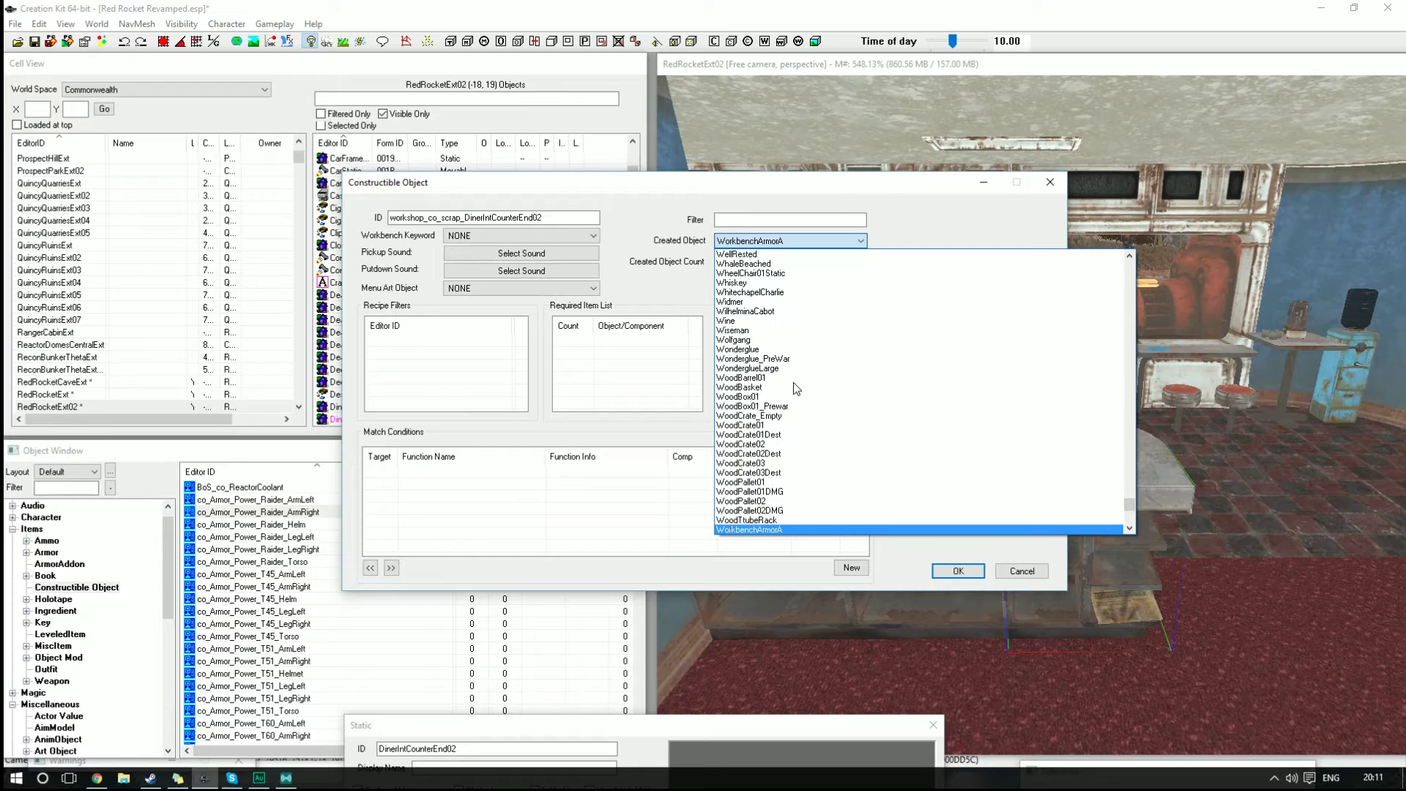
{"action": "type", "text": "scr"}
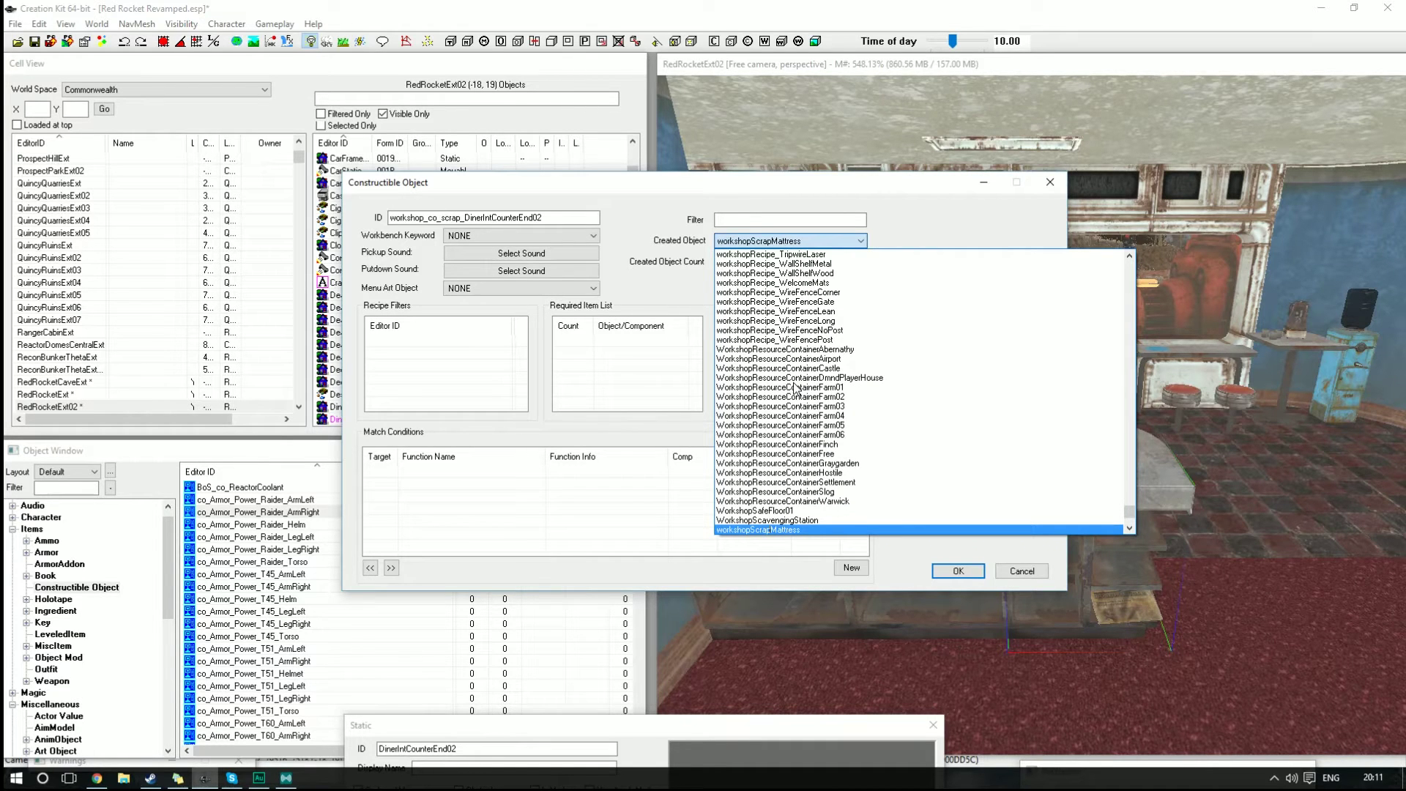
{"action": "key", "text": "Down"}
{"action": "key", "text": "Down"}
{"action": "key", "text": "Down"}
{"action": "key", "text": "Down"}
{"action": "key", "text": "Down"}
{"action": "key", "text": "Down"}
{"action": "key", "text": "Down"}
{"action": "key", "text": "Down"}
{"action": "key", "text": "Down"}
{"action": "key", "text": "Down"}
{"action": "key", "text": "Down"}
{"action": "key", "text": "Down"}
{"action": "key", "text": "Down"}
{"action": "key", "text": "Down"}
{"action": "key", "text": "Down"}
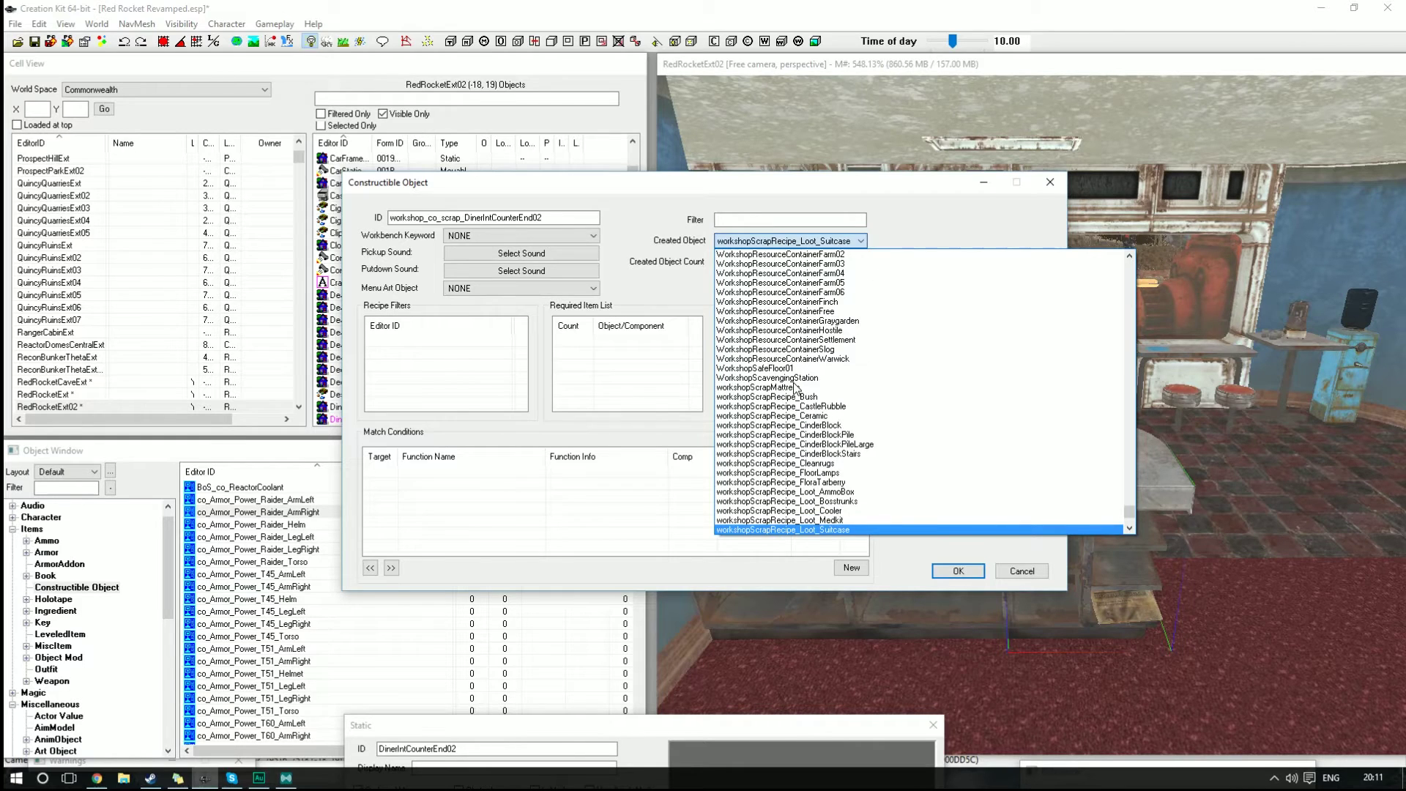
{"action": "key", "text": "Down"}
{"action": "key", "text": "Down"}
{"action": "key", "text": "Down"}
{"action": "key", "text": "Down"}
{"action": "key", "text": "Down"}
{"action": "key", "text": "Down"}
{"action": "key", "text": "Down"}
{"action": "key", "text": "Down"}
{"action": "key", "text": "Down"}
{"action": "key", "text": "Down"}
{"action": "key", "text": "Down"}
{"action": "key", "text": "Down"}
{"action": "key", "text": "Down"}
{"action": "key", "text": "Down"}
{"action": "key", "text": "Down"}
{"action": "key", "text": "Down"}
{"action": "key", "text": "Down"}
{"action": "key", "text": "Down"}
{"action": "key", "text": "Down"}
{"action": "key", "text": "Down"}
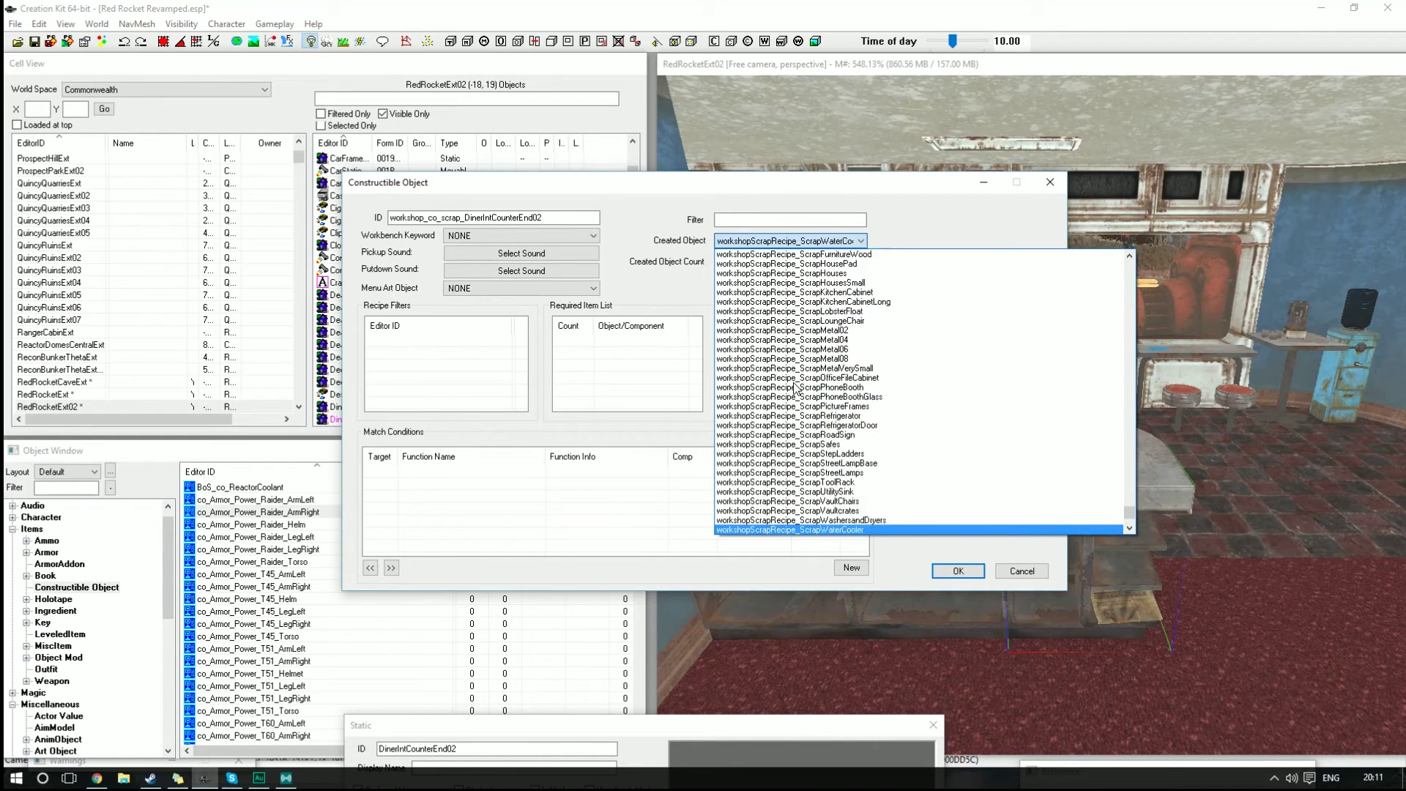
{"action": "key", "text": "Down"}
{"action": "key", "text": "Down"}
{"action": "key", "text": "Down"}
{"action": "key", "text": "Down"}
{"action": "key", "text": "Down"}
{"action": "key", "text": "Down"}
{"action": "key", "text": "Down"}
{"action": "key", "text": "Down"}
{"action": "key", "text": "Down"}
{"action": "key", "text": "Down"}
{"action": "key", "text": "Down"}
{"action": "key", "text": "Down"}
{"action": "key", "text": "Down"}
{"action": "key", "text": "Down"}
{"action": "key", "text": "Down"}
{"action": "key", "text": "Down"}
{"action": "key", "text": "Down"}
{"action": "key", "text": "Down"}
{"action": "key", "text": "Down"}
{"action": "key", "text": "Down"}
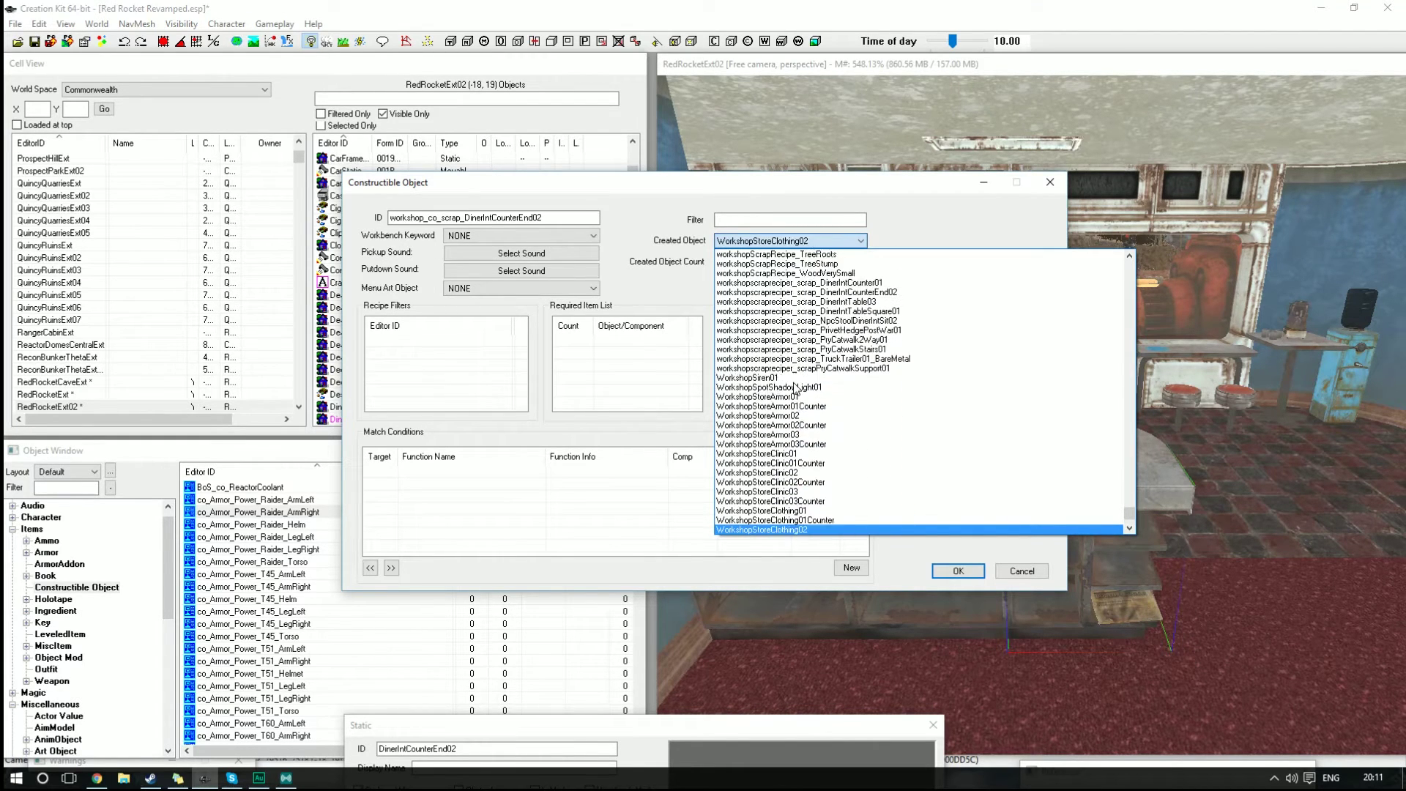
{"action": "key", "text": "Down"}
{"action": "key", "text": "Down"}
{"action": "key", "text": "Up"}
{"action": "key", "text": "Up"}
{"action": "key", "text": "Up"}
{"action": "key", "text": "Up"}
{"action": "key", "text": "Up"}
{"action": "key", "text": "Up"}
{"action": "key", "text": "Up"}
{"action": "key", "text": "Up"}
{"action": "key", "text": "Up"}
{"action": "key", "text": "Up"}
{"action": "key", "text": "Up"}
{"action": "key", "text": "Up"}
{"action": "key", "text": "Up"}
{"action": "key", "text": "Up"}
{"action": "key", "text": "Up"}
{"action": "key", "text": "Up"}
{"action": "key", "text": "Up"}
{"action": "key", "text": "Up"}
{"action": "key", "text": "Up"}
{"action": "key", "text": "Up"}
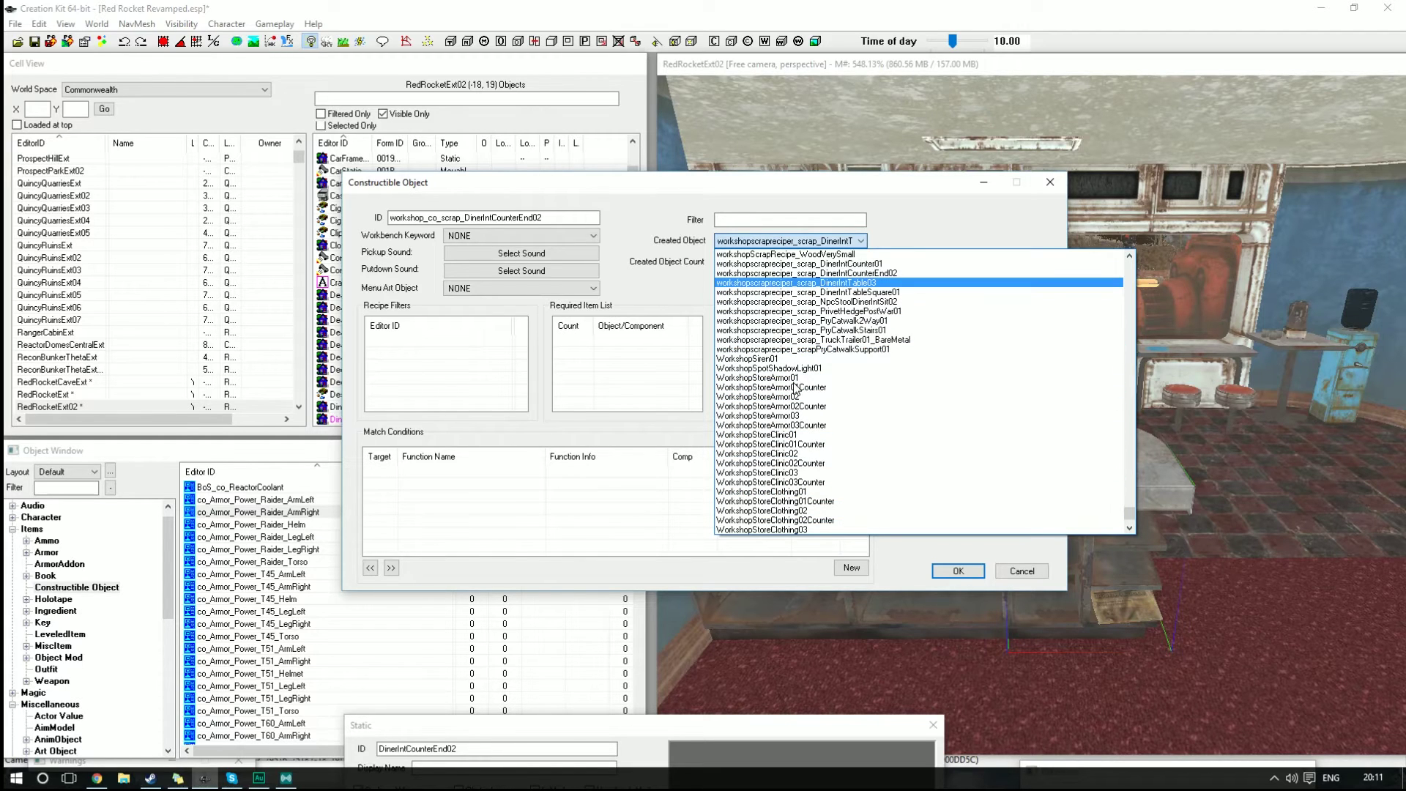
{"action": "key", "text": "Up"}
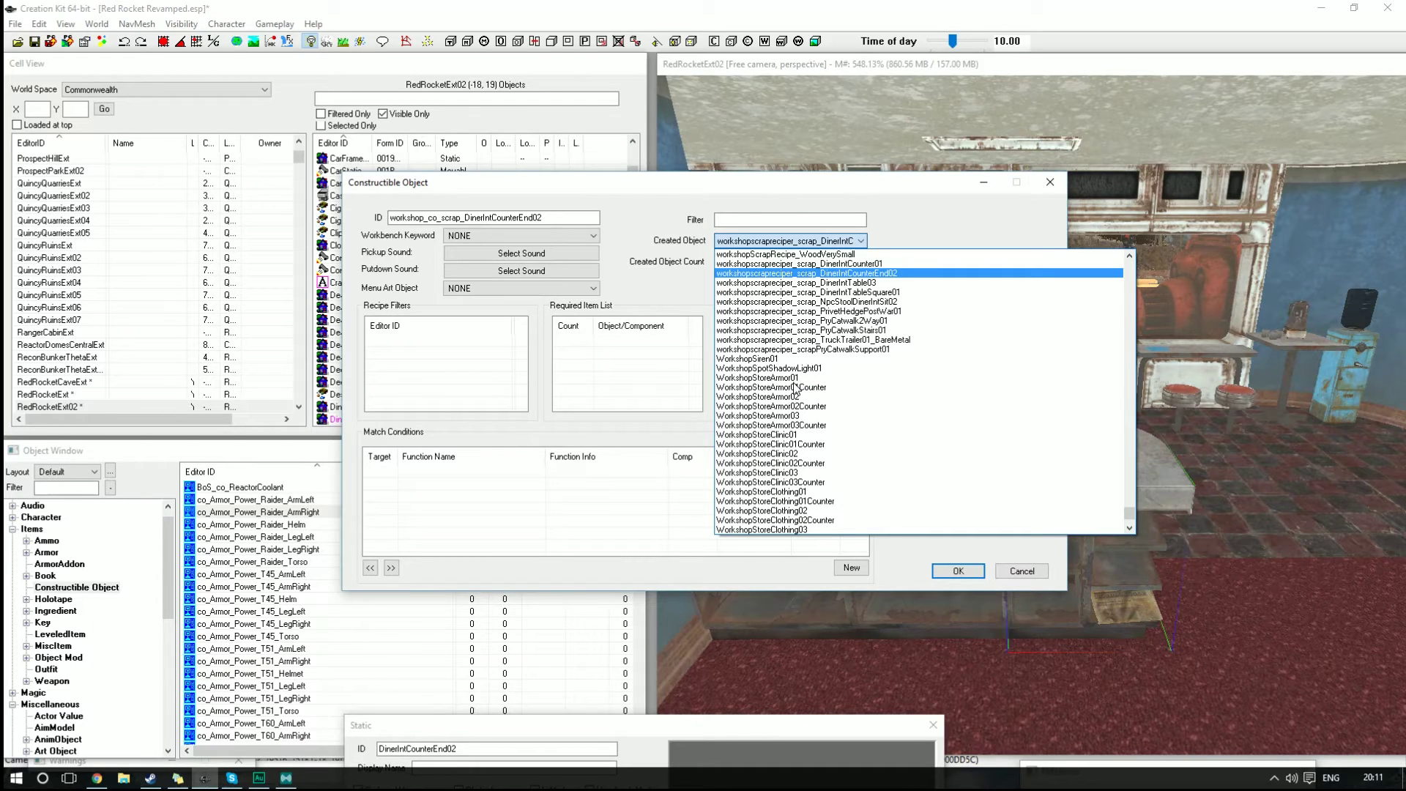
{"action": "key", "text": "Return"}
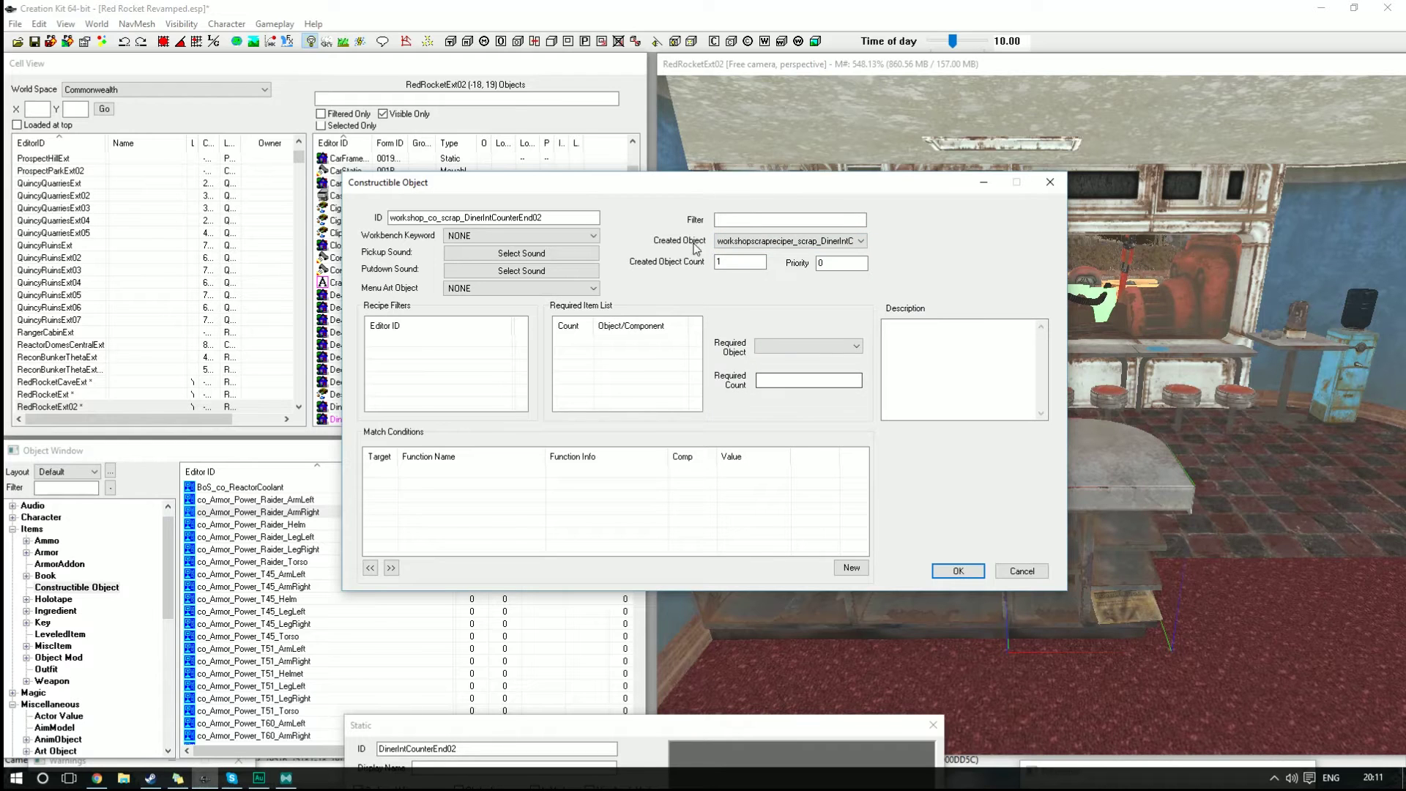
Step: Add the keyword WorkshopRecipeFilterScrap to the recipe filters
{"action": "right_click", "coordinate": [415, 354]}
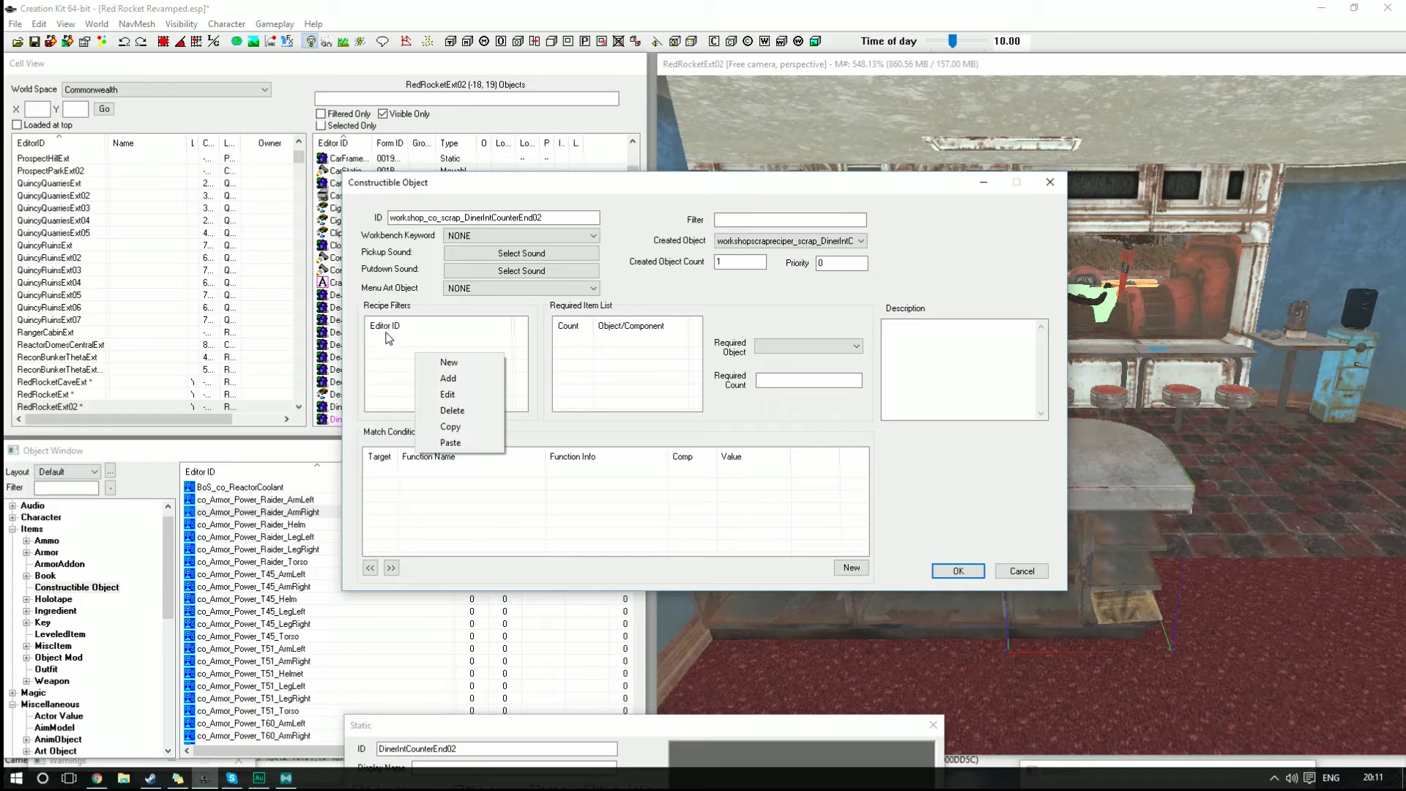
{"action": "left_click", "coordinate": [448, 379]}
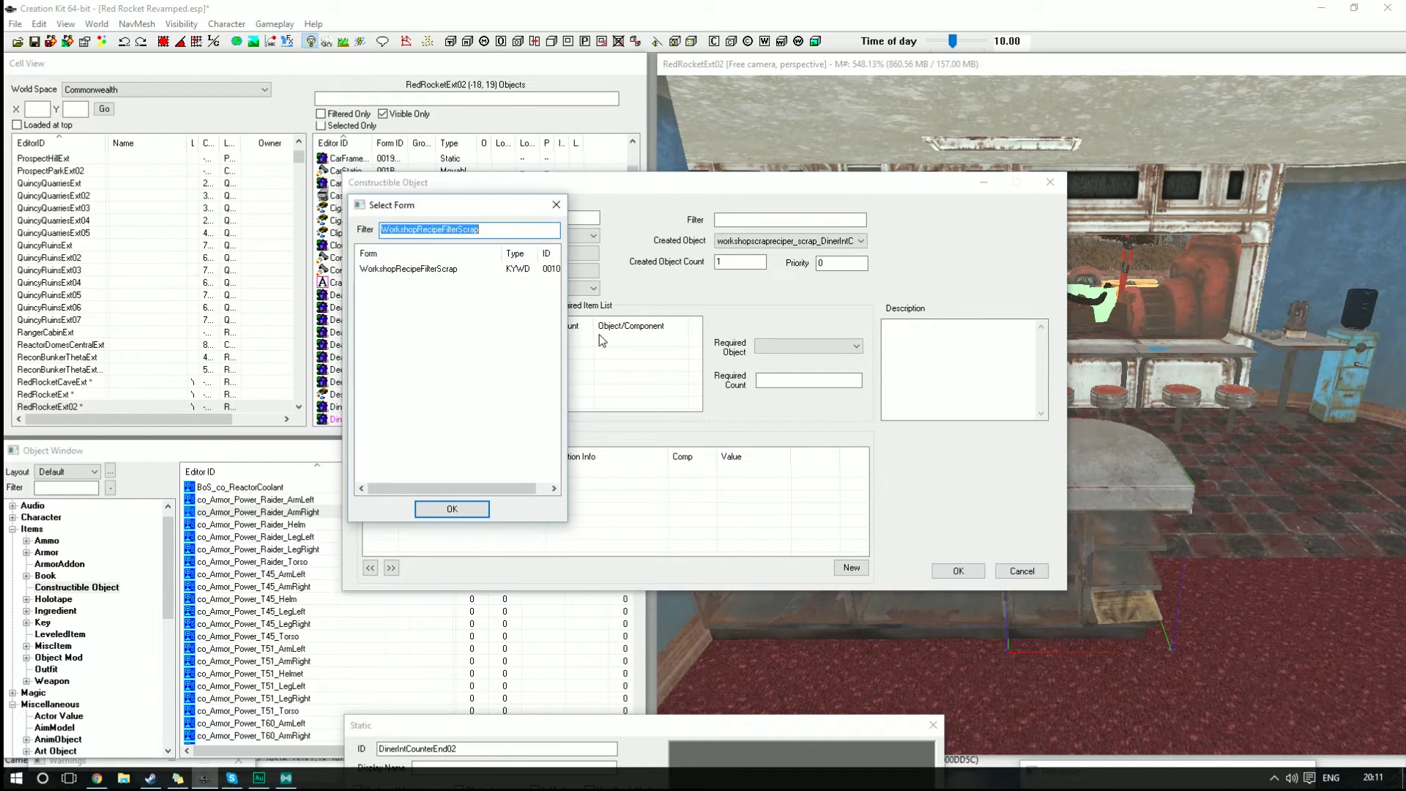
{"action": "left_click", "coordinate": [424, 230]}
{"action": "double_click", "coordinate": [423, 269]}
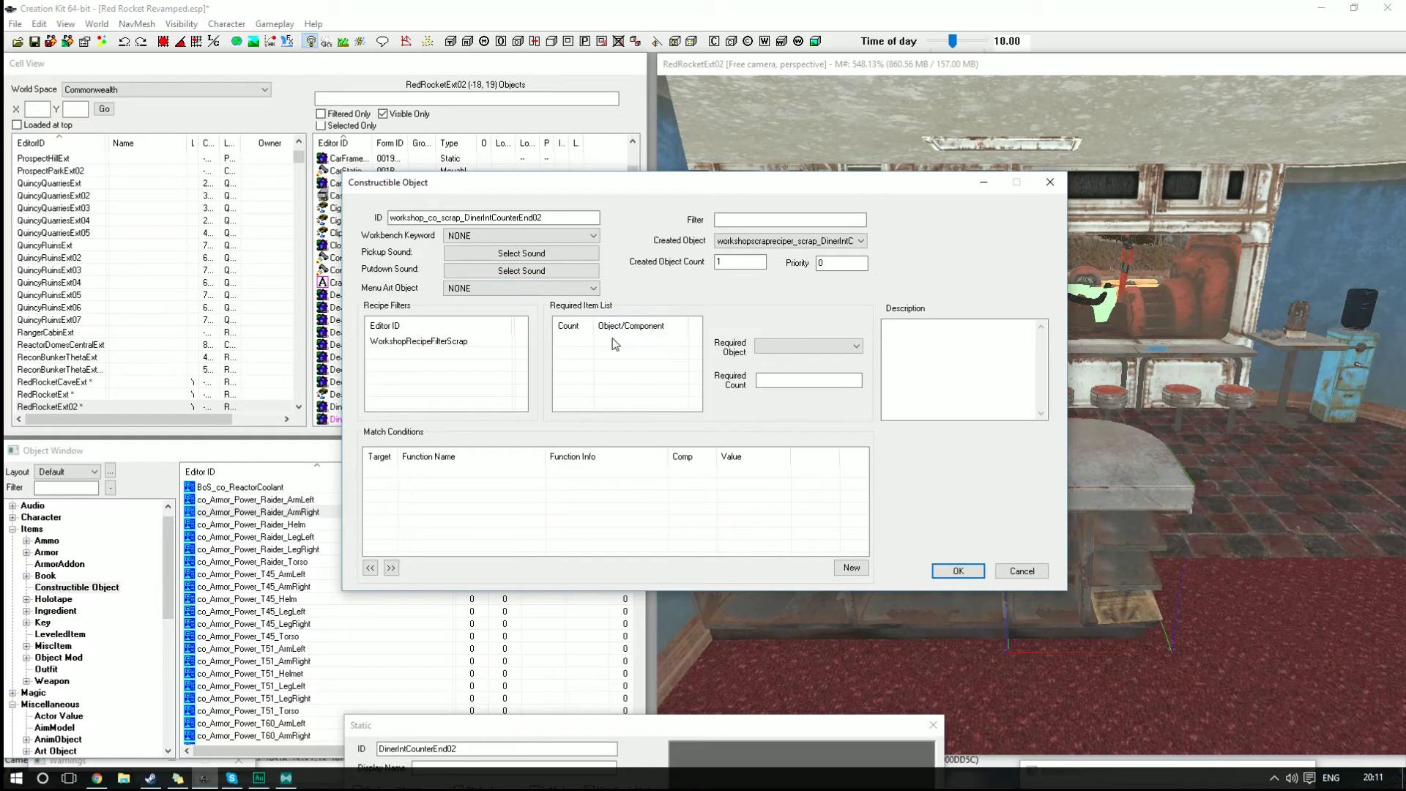
Step: Filter the complete object list by steel, keeping the Constructible Object window clear of it
{"action": "left_click_drag", "start_coordinate": [625, 190], "coordinate": [752, 124]}
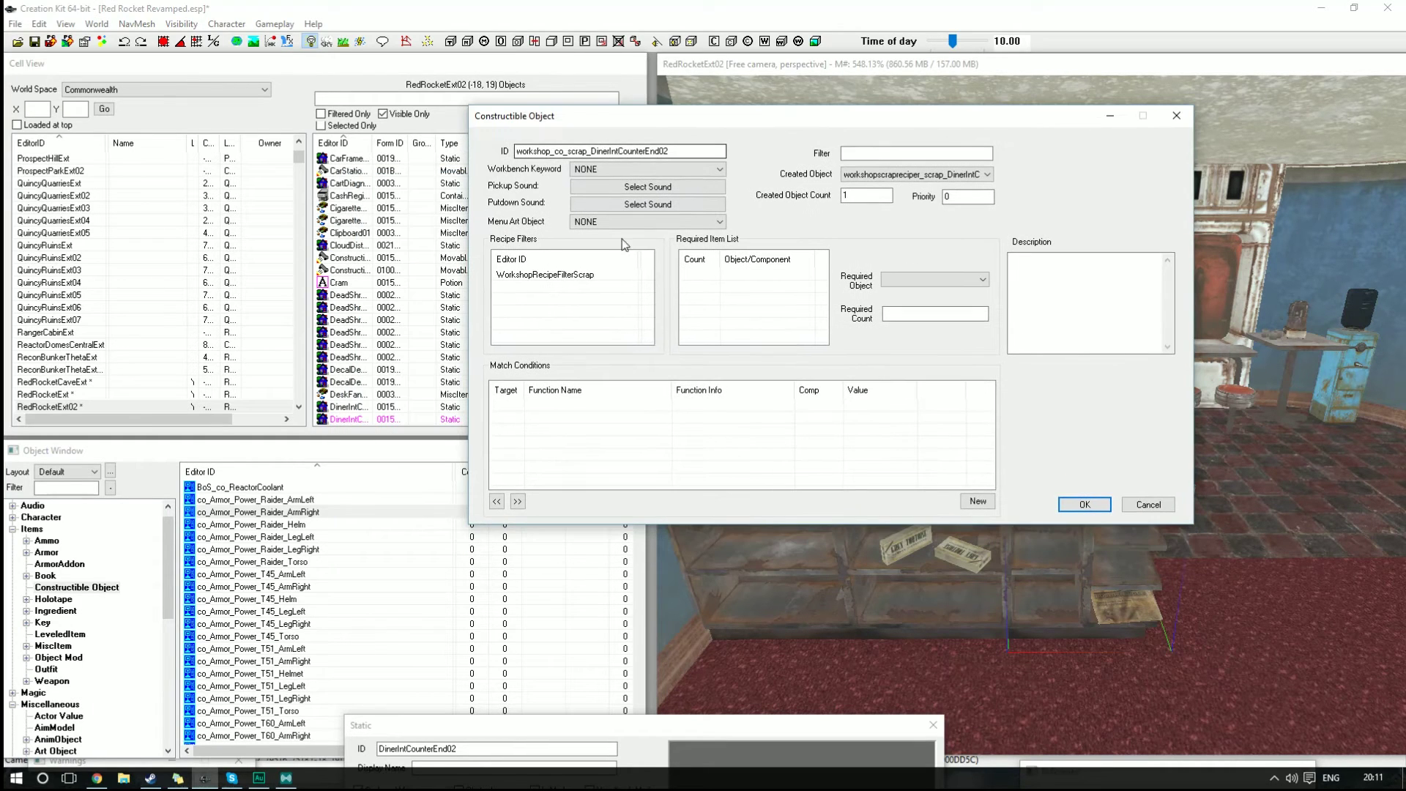
{"action": "left_click", "coordinate": [91, 489]}
{"action": "type", "text": "s"}
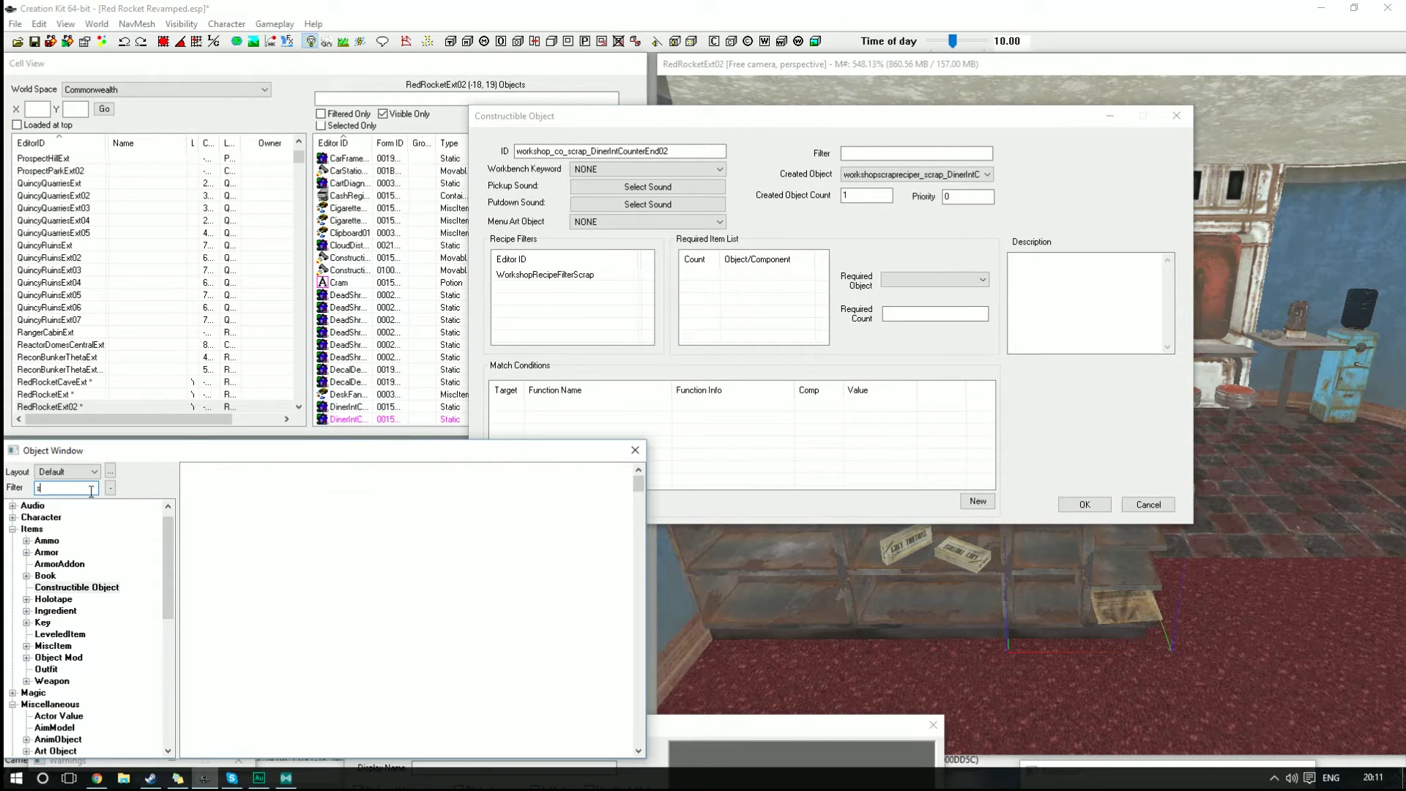
{"action": "type", "text": "teel"}
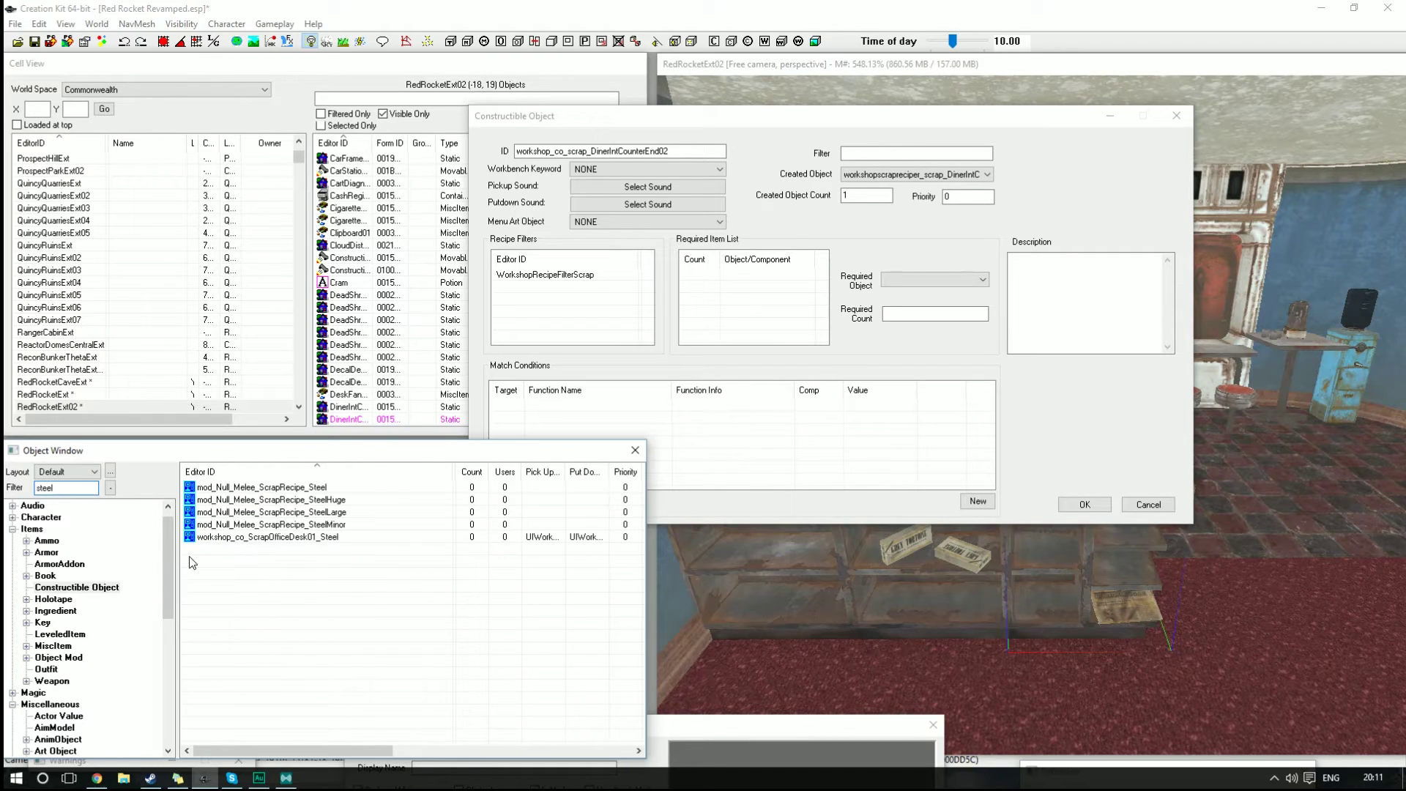
{"action": "scroll", "coordinate": [73, 659], "scroll_direction": "down", "scroll_amount": 10}
{"action": "left_click", "coordinate": [29, 751]}
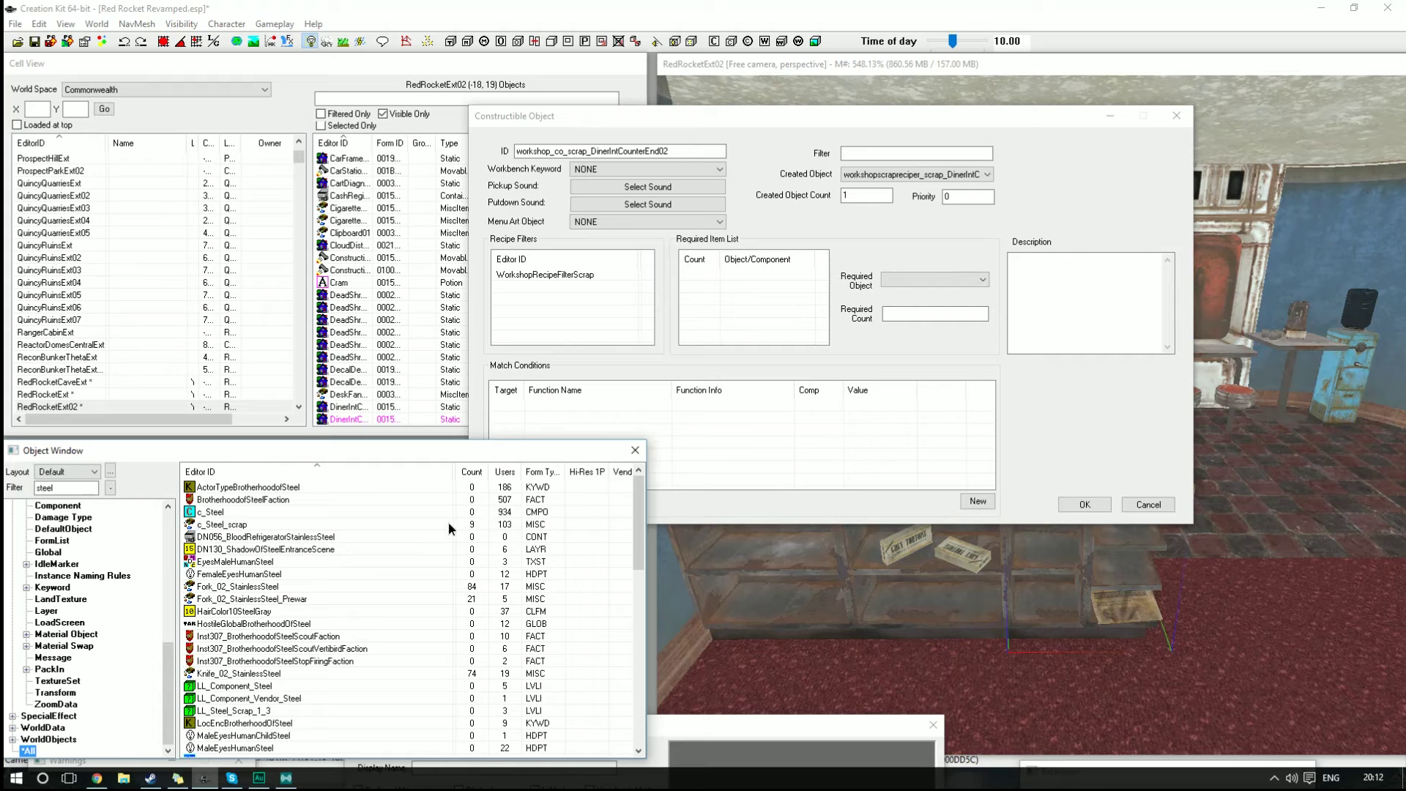
Step: Add c_Steel_scrap with a count of 2 to the required item list and save the constructible object
{"action": "left_click", "coordinate": [469, 524]}
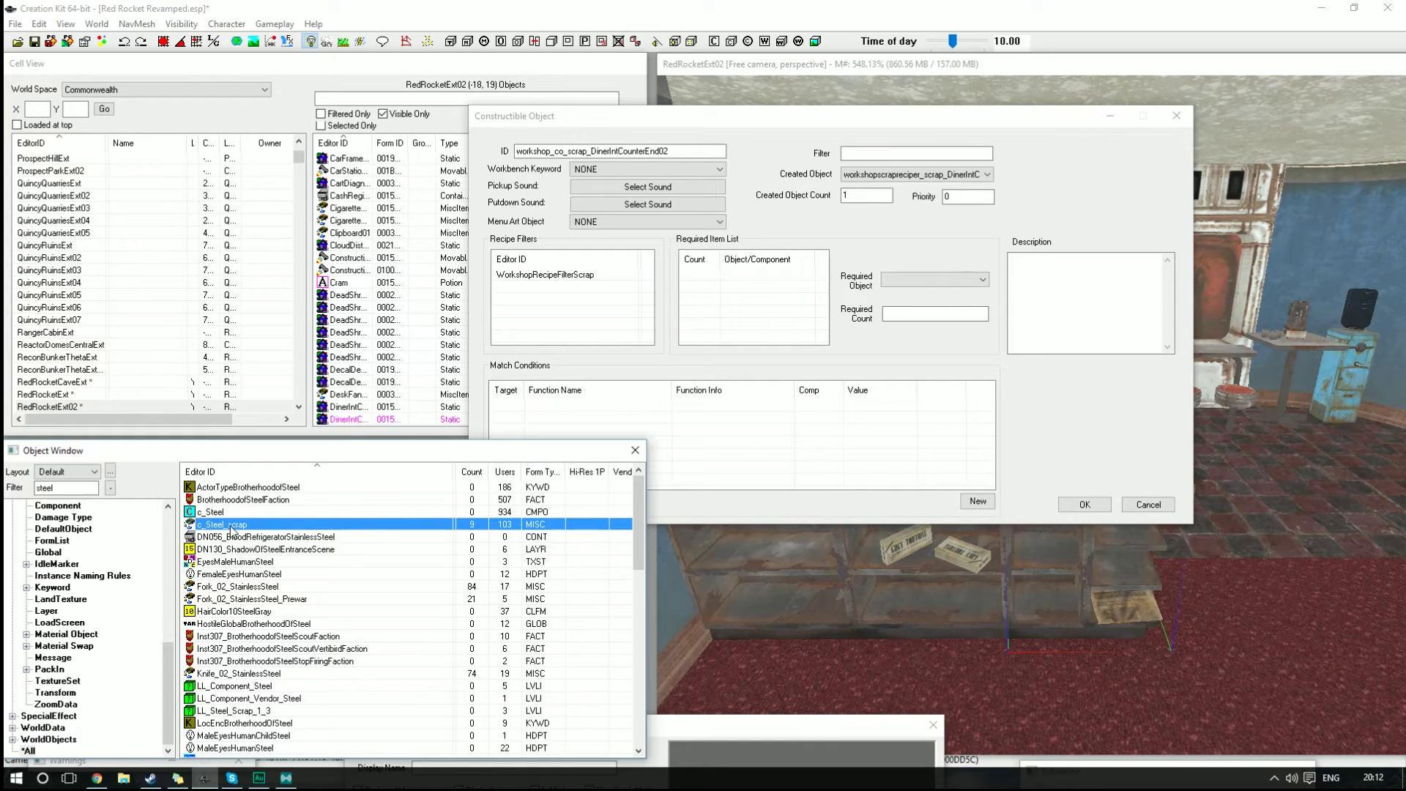
{"action": "left_click_drag", "start_coordinate": [223, 524], "coordinate": [739, 315]}
{"action": "left_click_drag", "start_coordinate": [517, 145], "coordinate": [637, 288]}
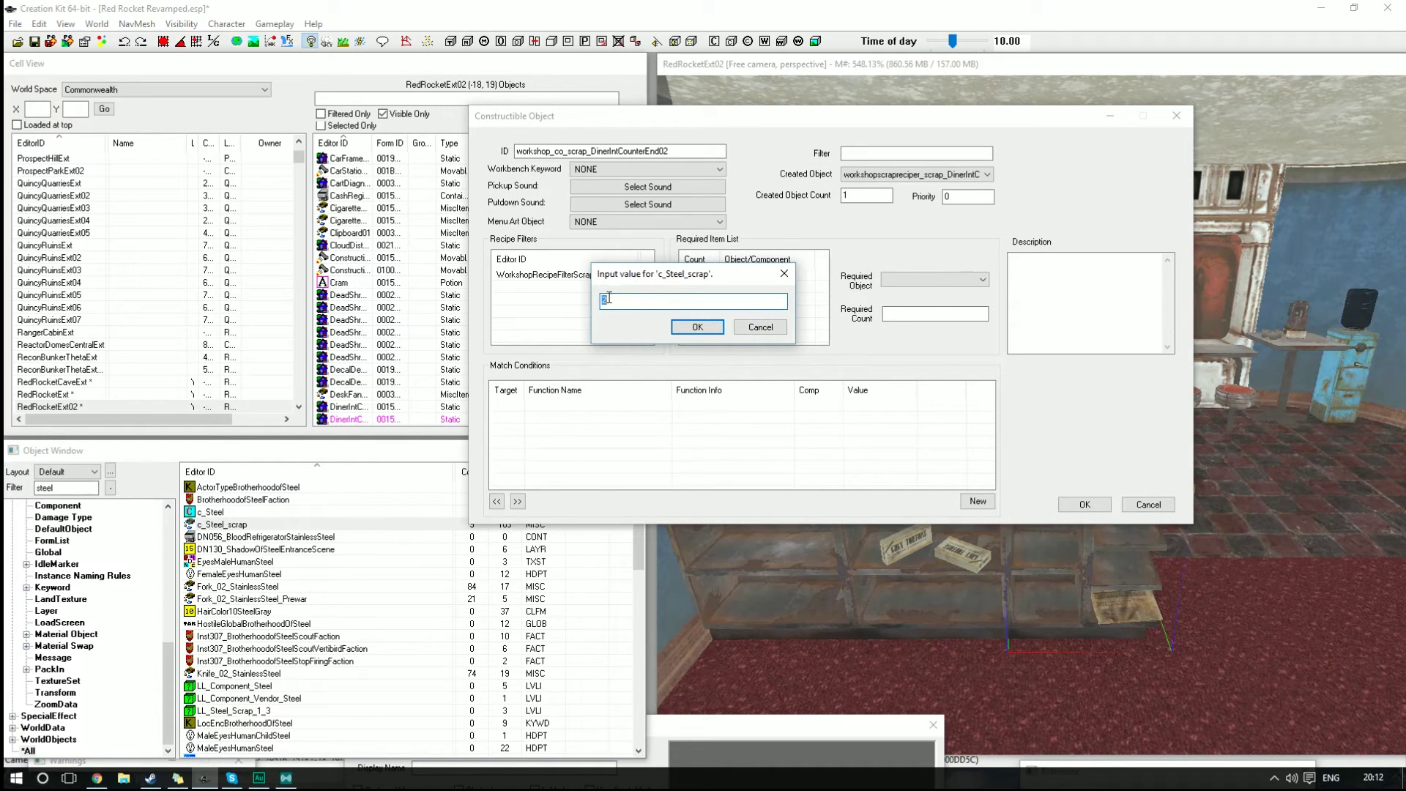
{"action": "left_click", "coordinate": [694, 327]}
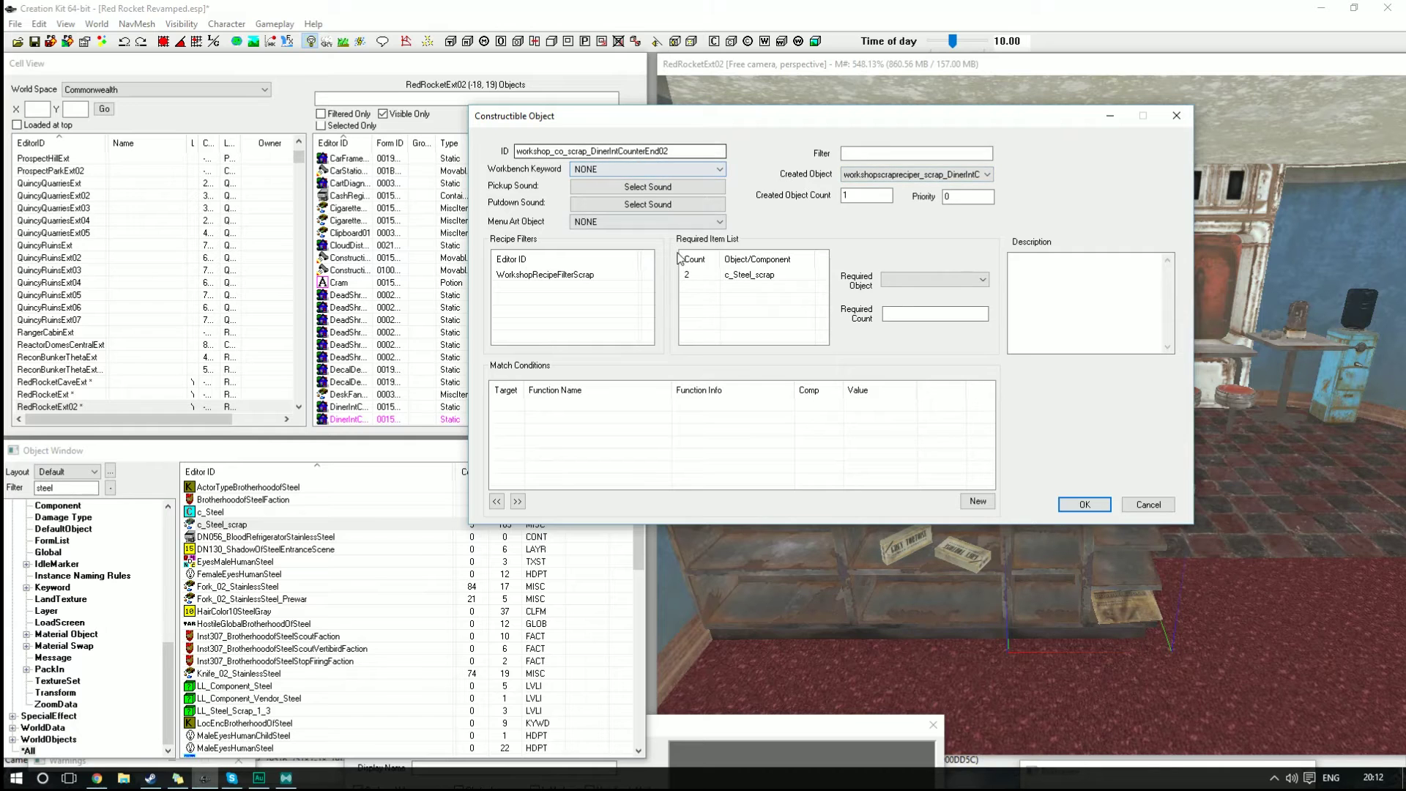
{"action": "left_click", "coordinate": [1084, 506]}
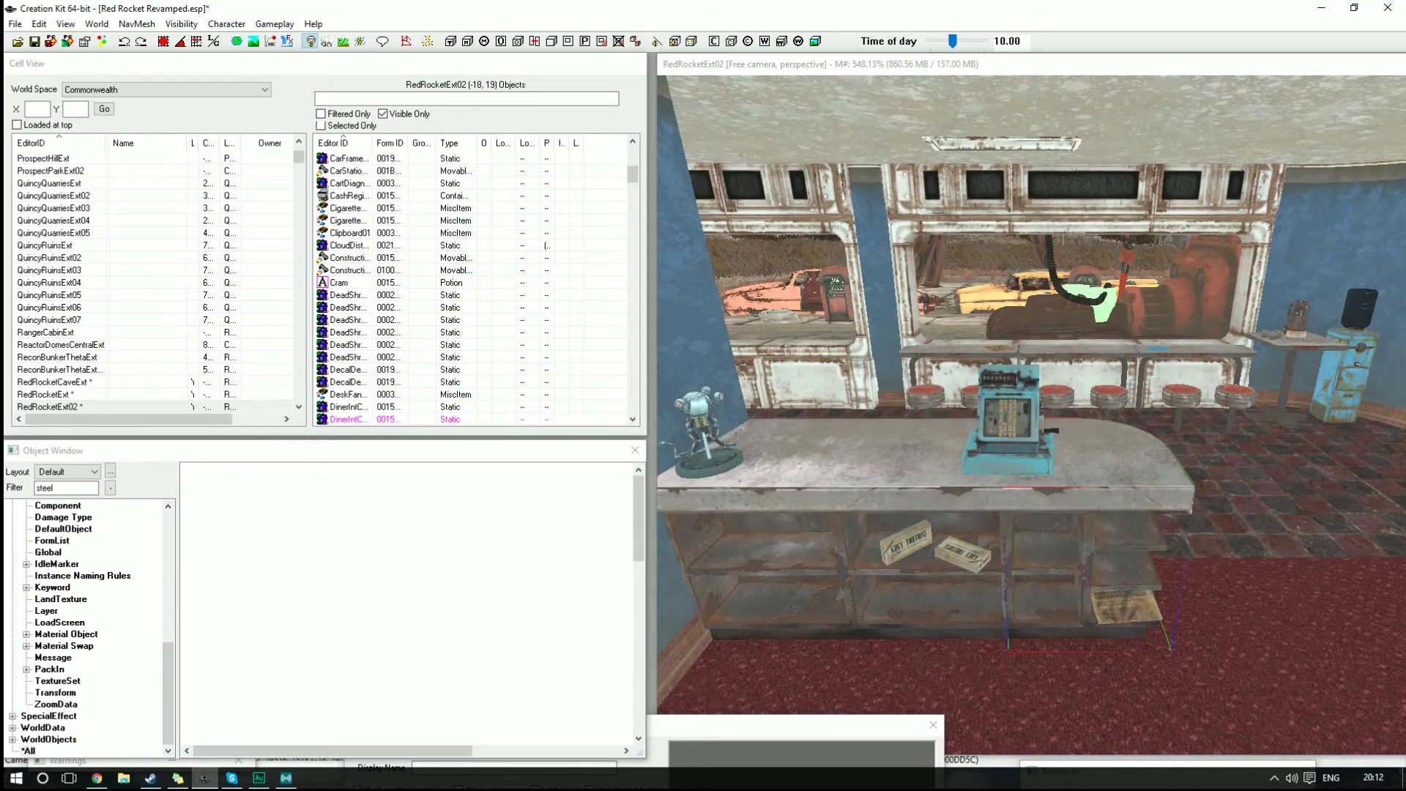
Step: Close the counter end's Static properties window
{"action": "left_click_drag", "start_coordinate": [833, 720], "coordinate": [841, 407]}
{"action": "left_click", "coordinate": [903, 409]}
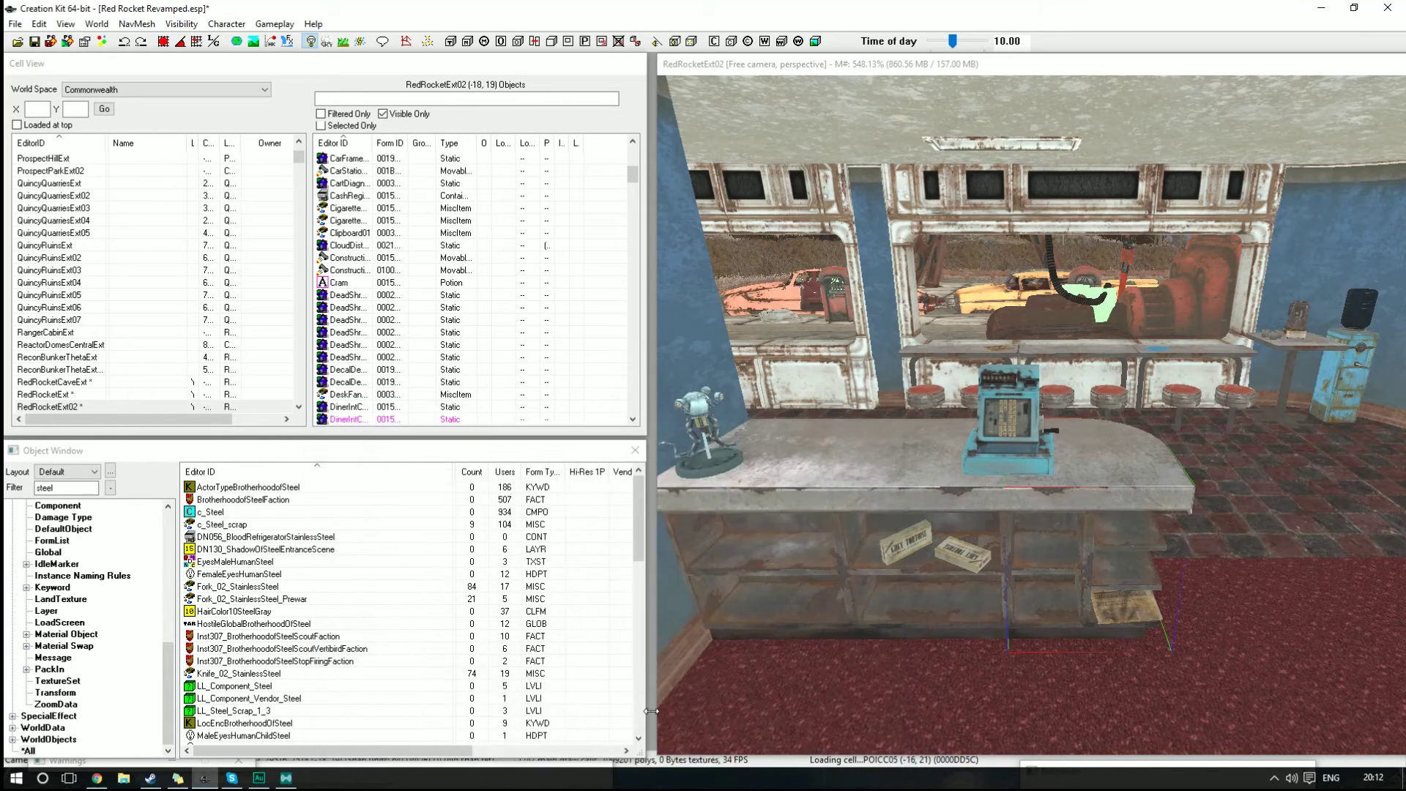
{"action": "scroll", "coordinate": [644, 732], "scroll_direction": "down", "scroll_amount": 7}
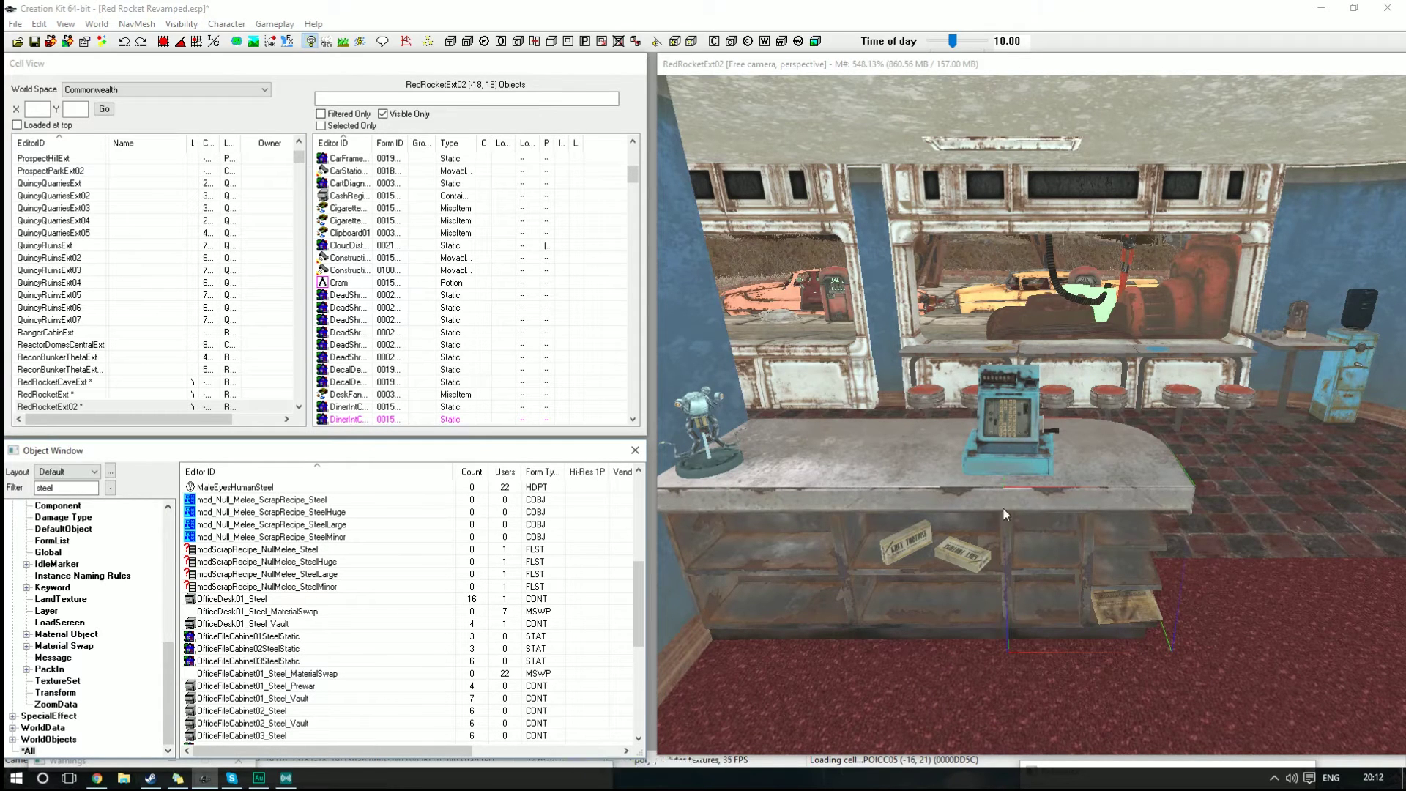
{"action": "left_click", "coordinate": [1025, 527]}
{"action": "key", "text": "shift"}
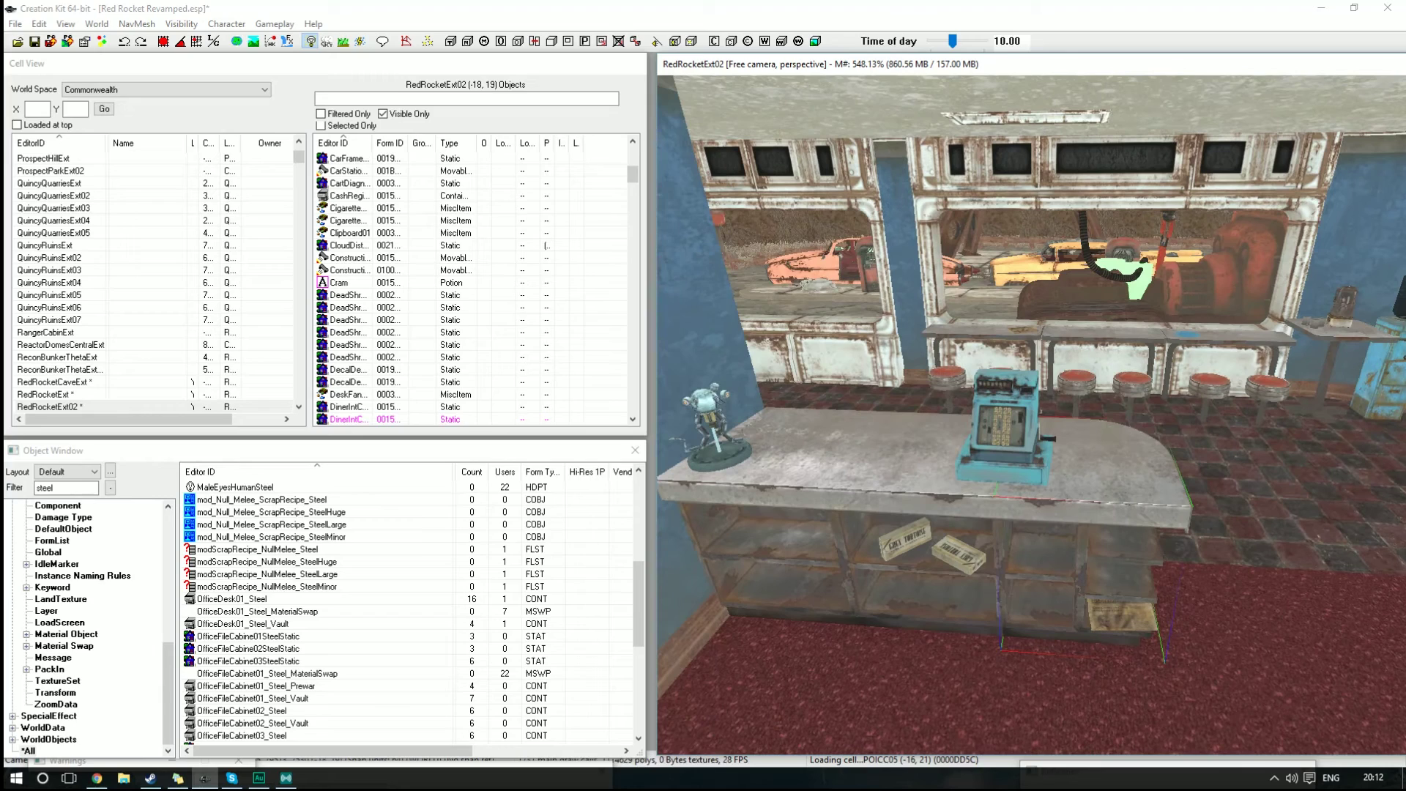
Step: Widen the render view and close the counter end's Reference window
{"action": "left_click_drag", "start_coordinate": [656, 719], "coordinate": [707, 668]}
{"action": "left_click", "coordinate": [640, 716]}
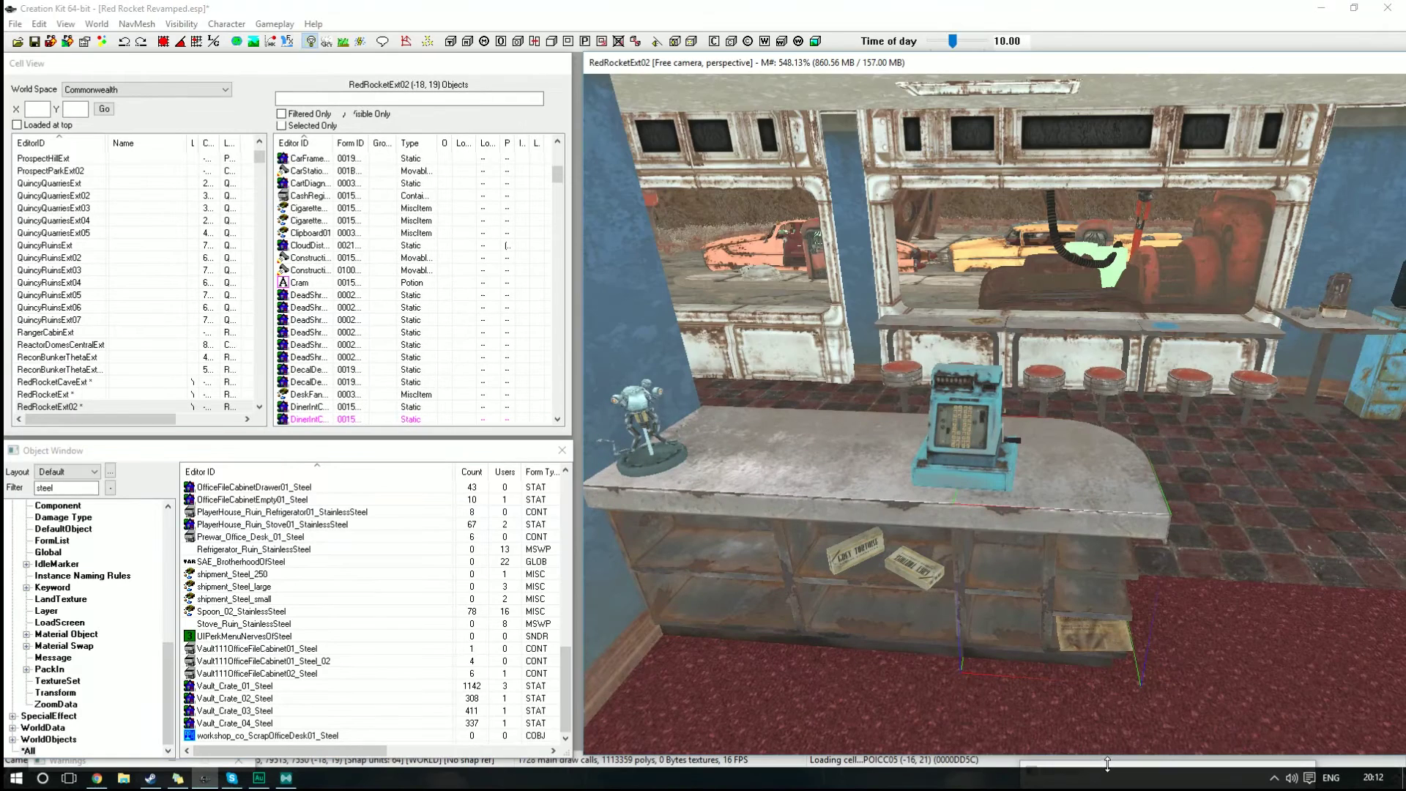
{"action": "left_click_drag", "start_coordinate": [1108, 763], "coordinate": [732, 374]}
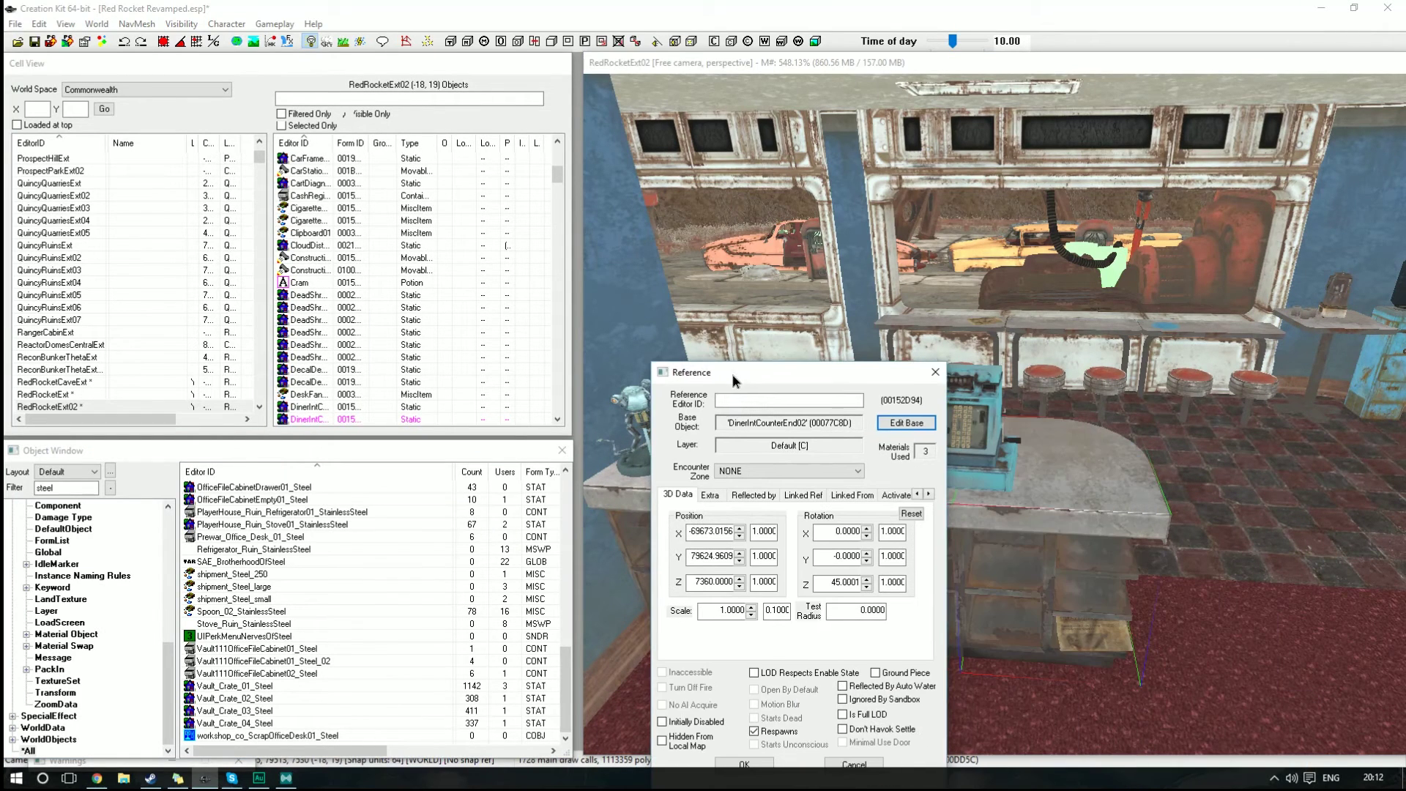
{"action": "left_click", "coordinate": [935, 375]}
{"action": "left_click", "coordinate": [1087, 645]}
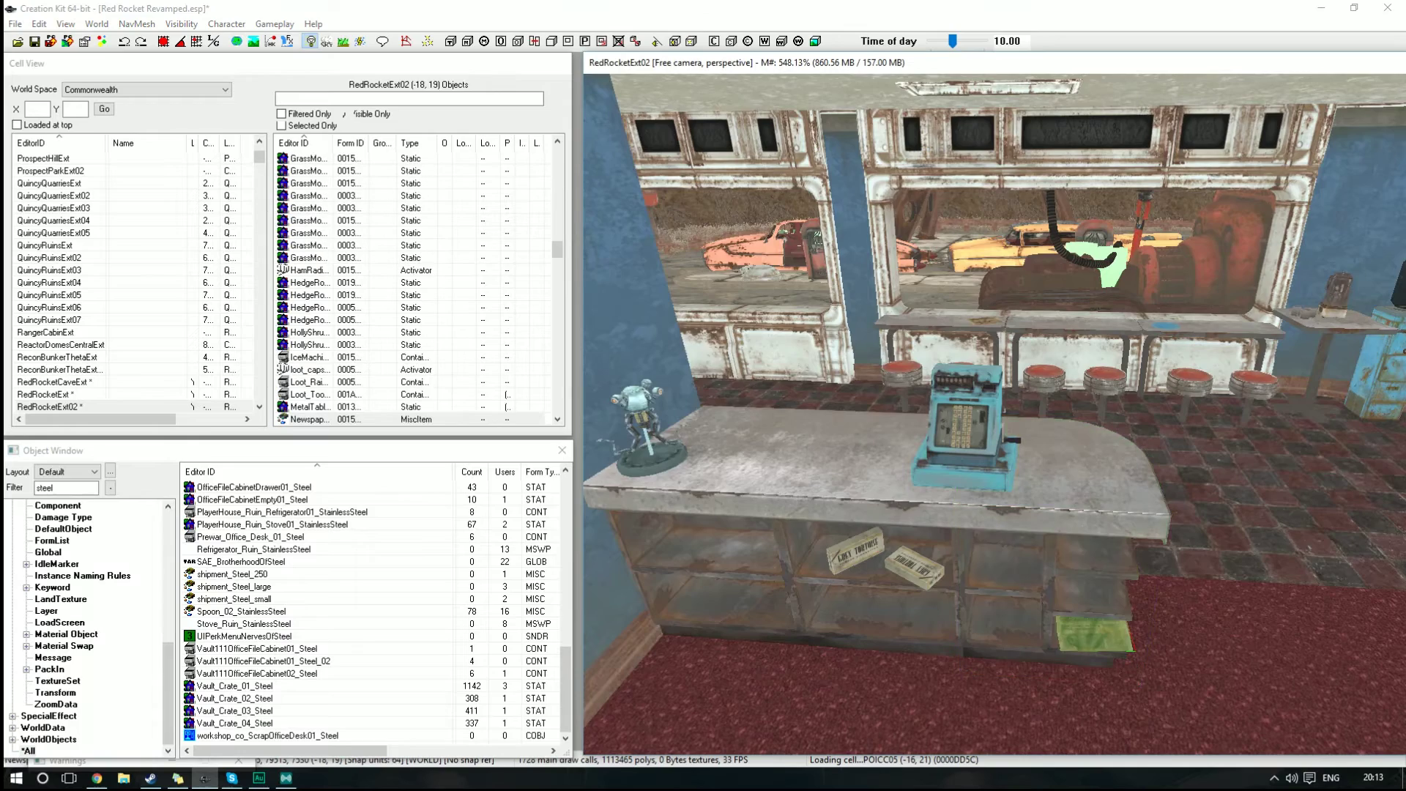
{"action": "key", "text": "shift"}
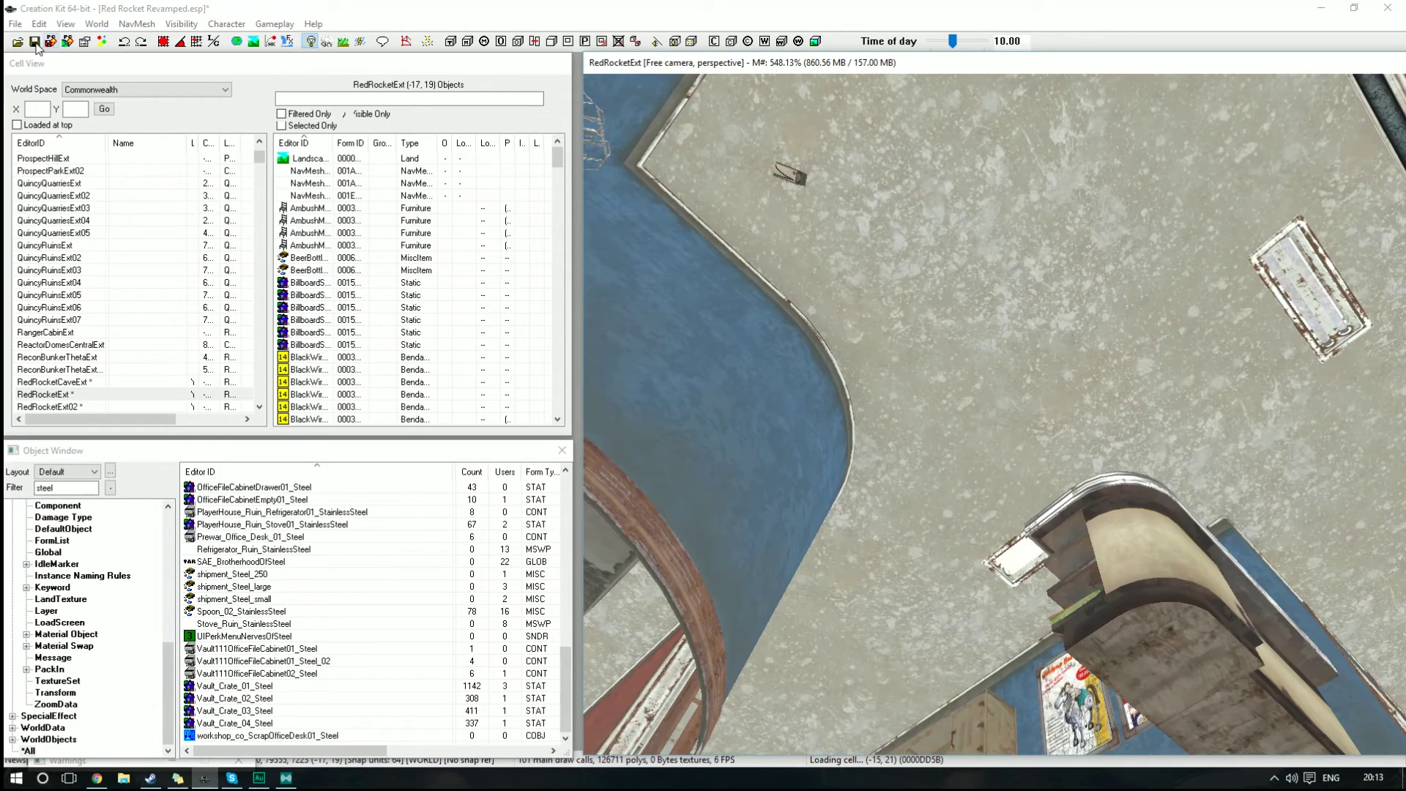
Step: Save the Red Rocket Revamped plugin
{"action": "left_click", "coordinate": [34, 41]}
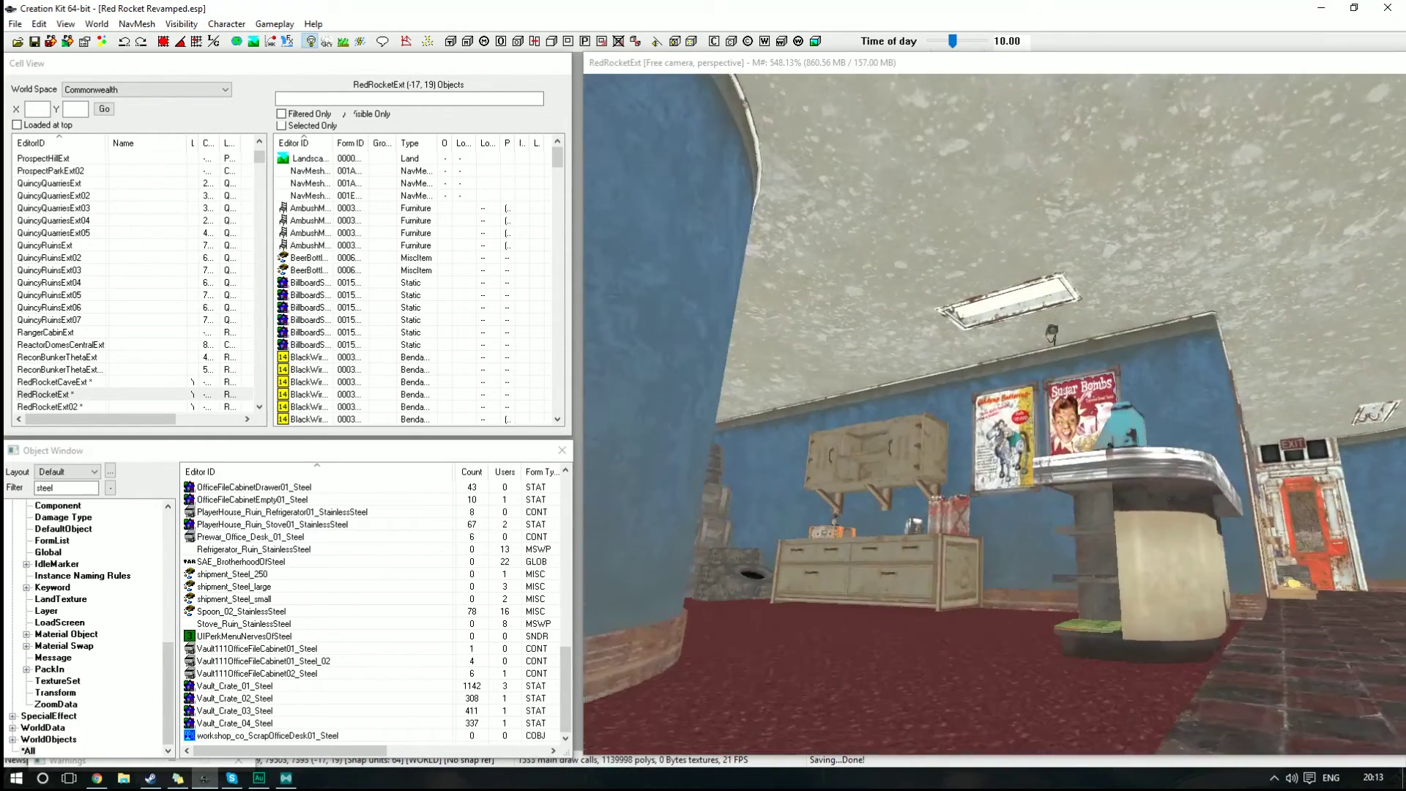
{"action": "key", "text": "shift"}
{"action": "left_click", "coordinate": [34, 42]}
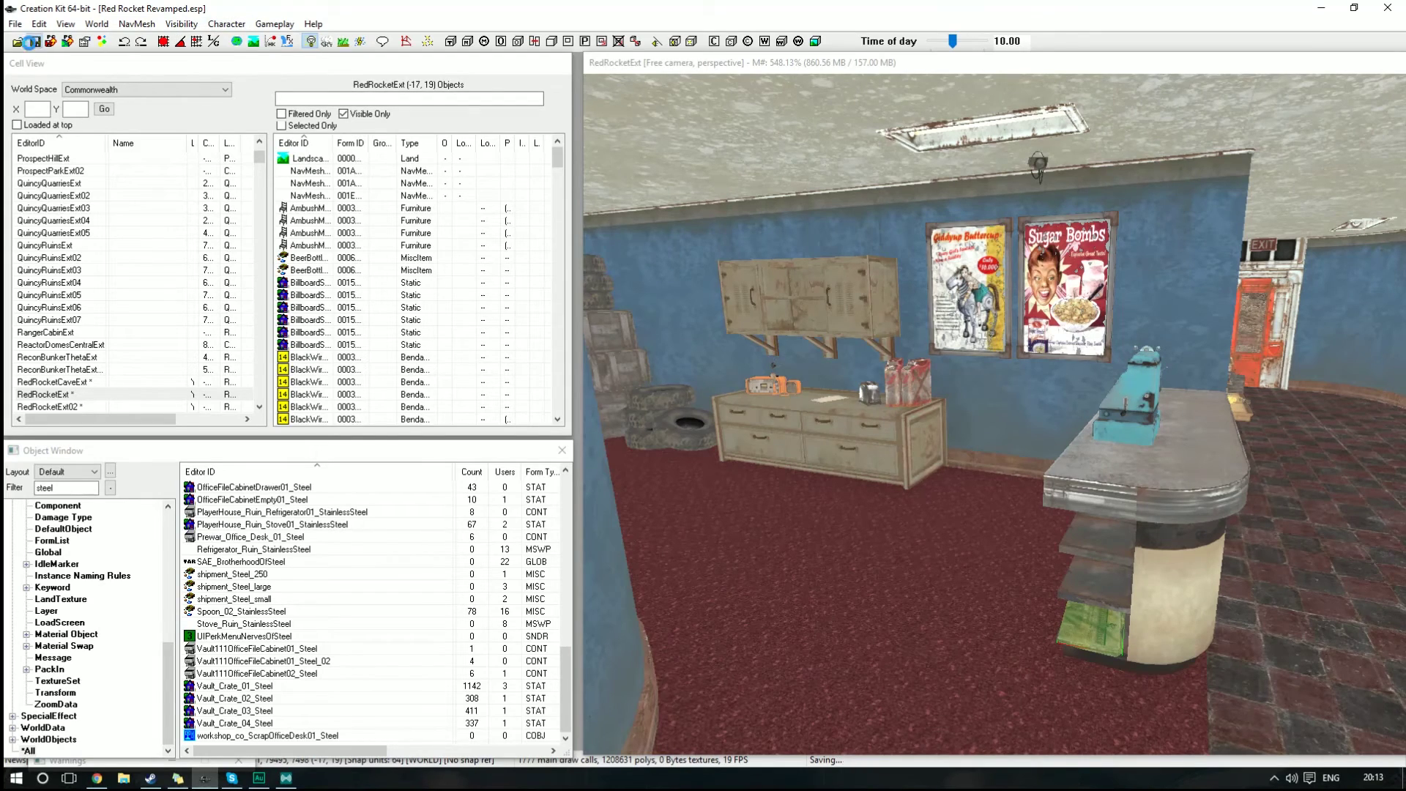
{"action": "key", "text": "shift"}
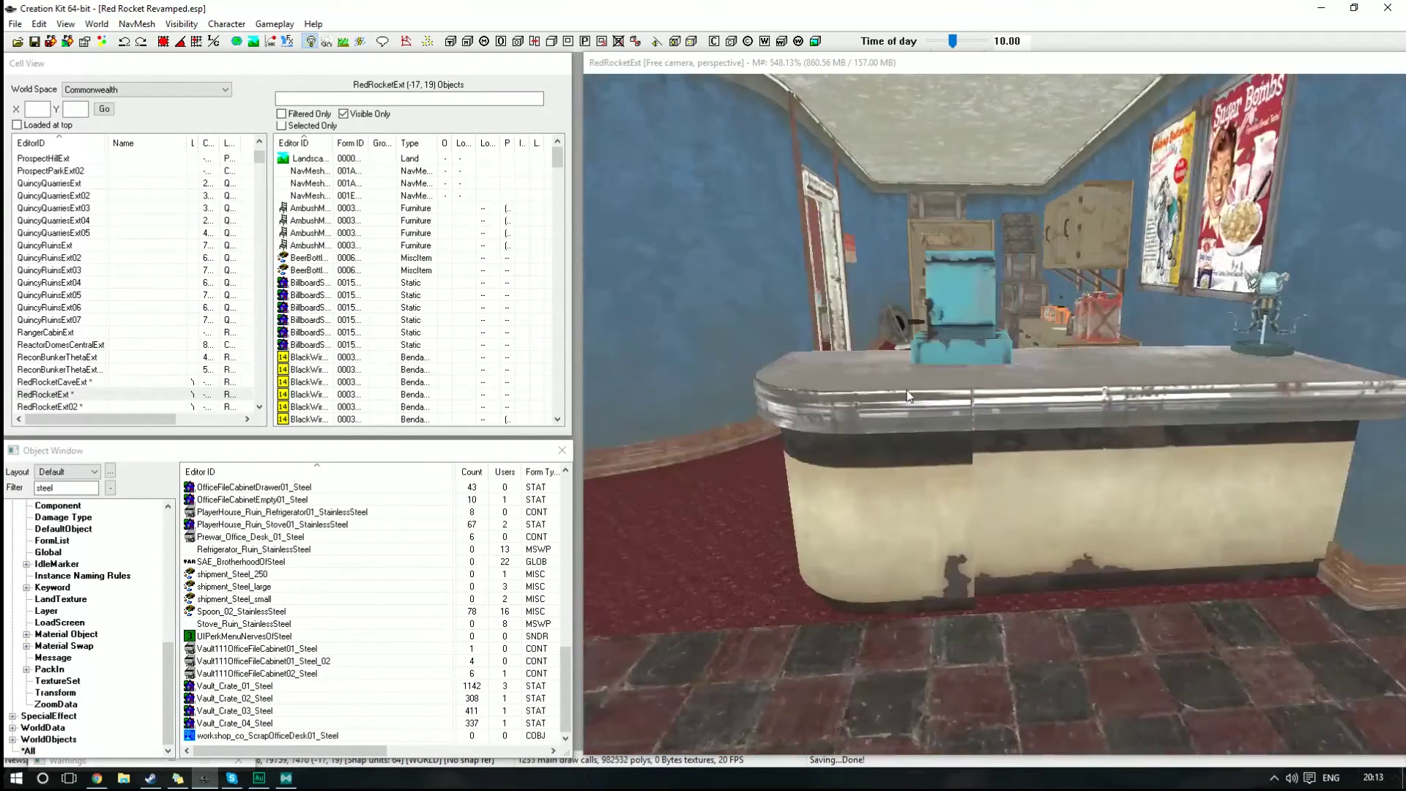
{"action": "middle_click_drag", "start_coordinate": [908, 396], "coordinate": [1403, 506]}
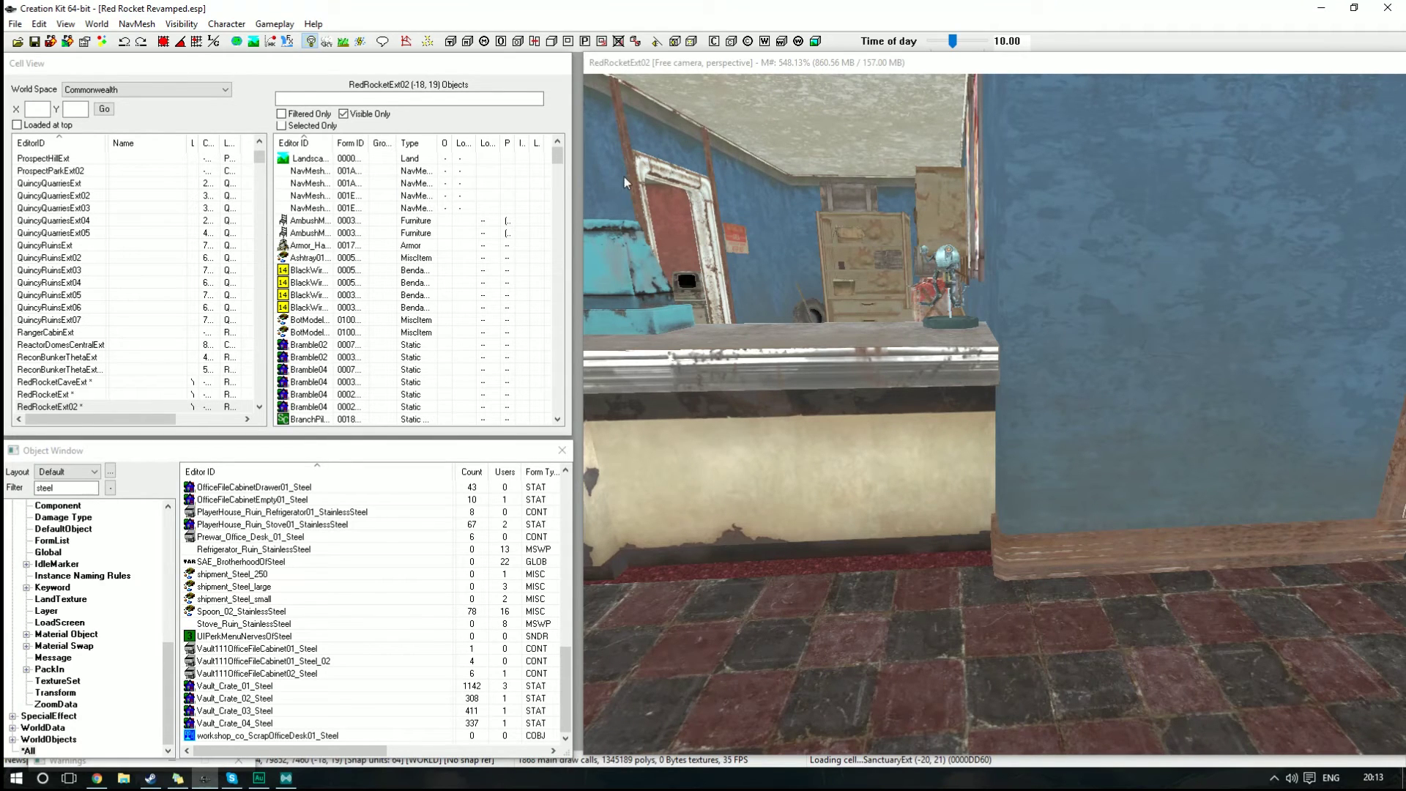
{"action": "key", "text": "w"}
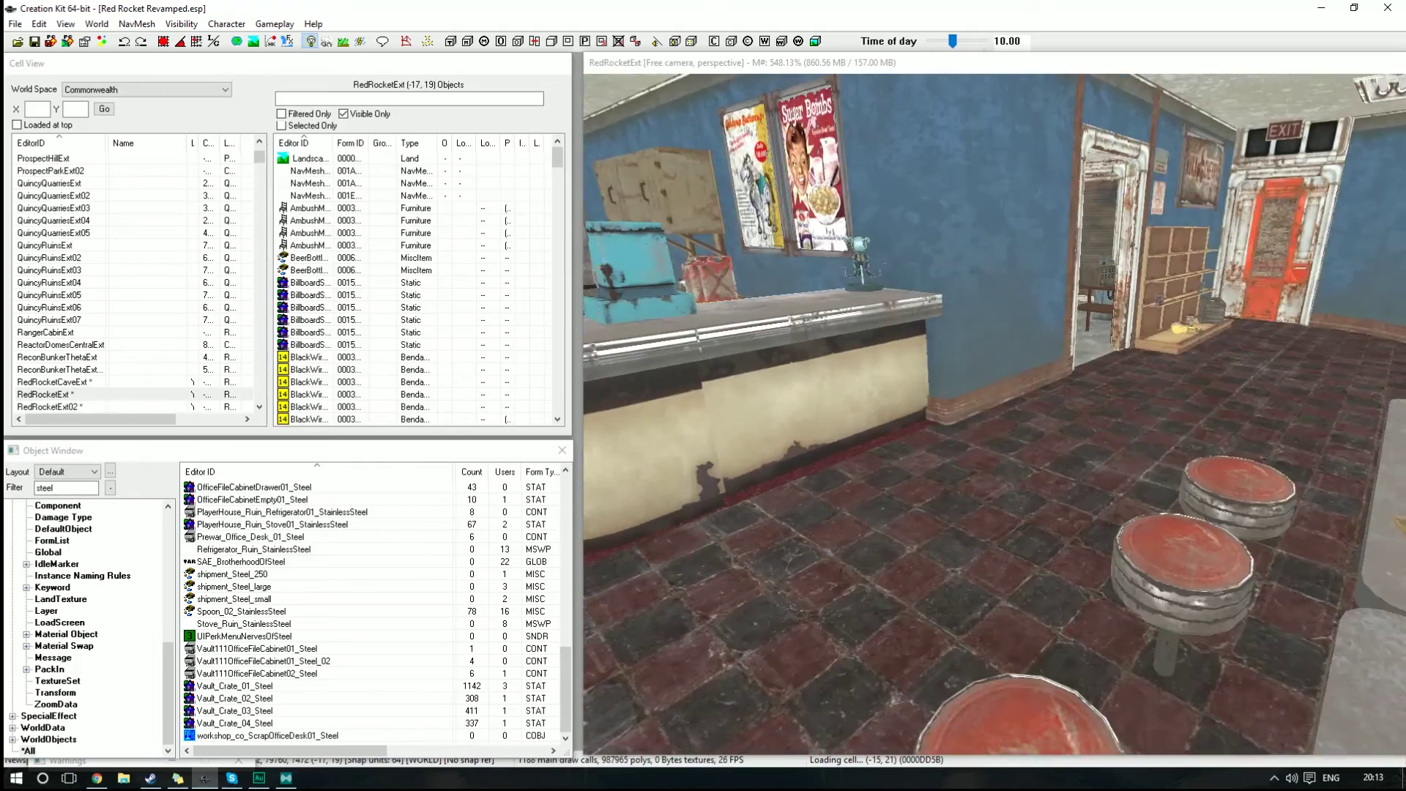
{"action": "key", "text": "s"}
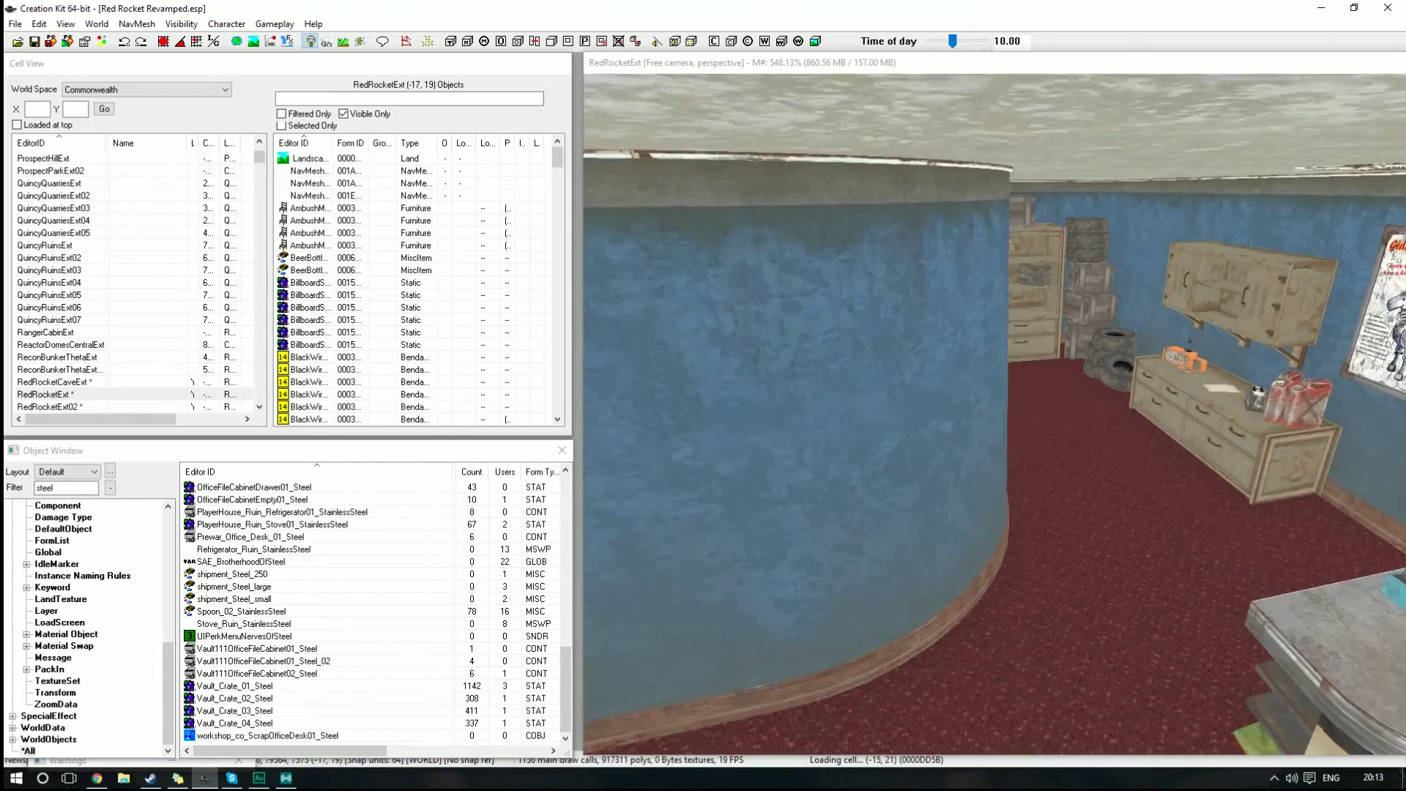
{"action": "key", "text": "d"}
{"action": "key", "text": "shift"}
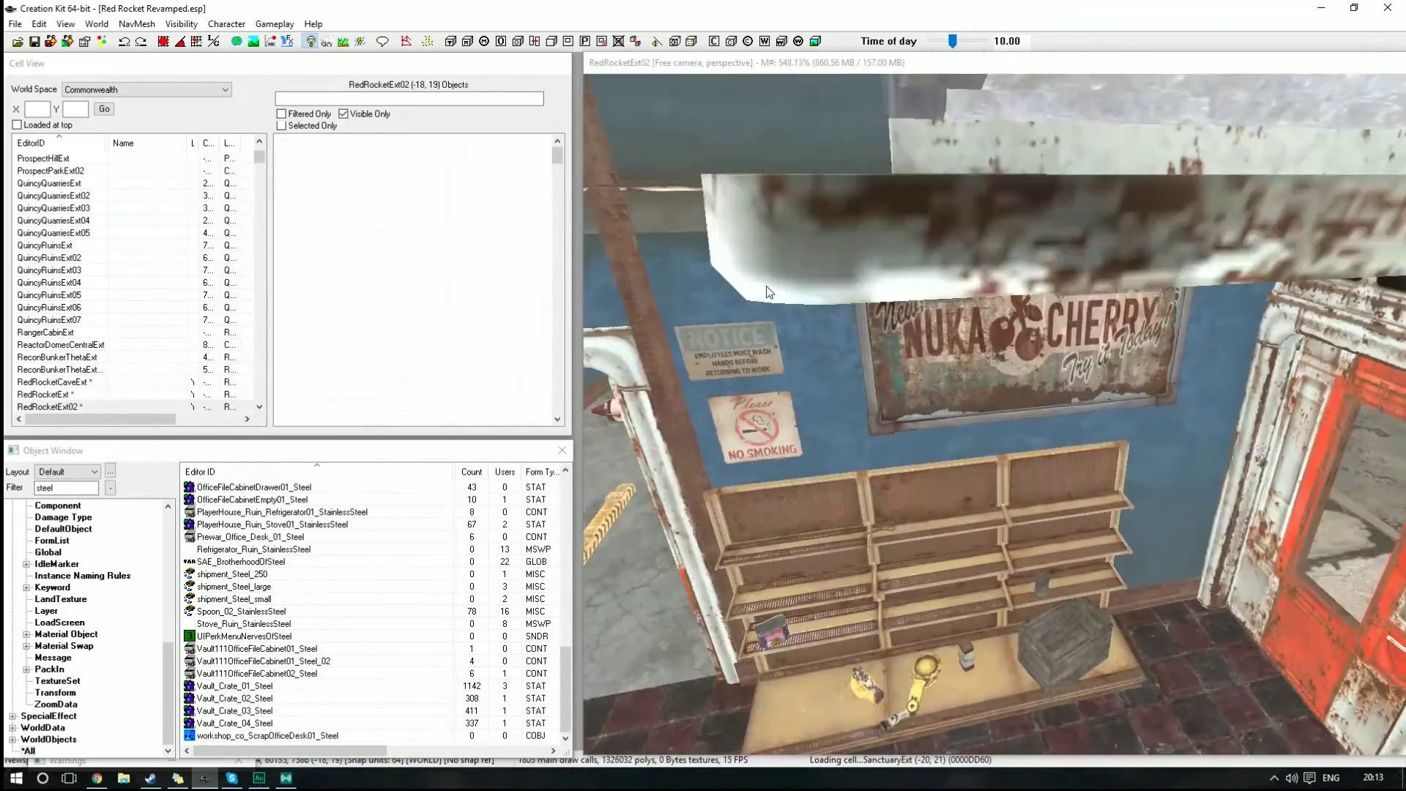
{"action": "key", "text": "shift"}
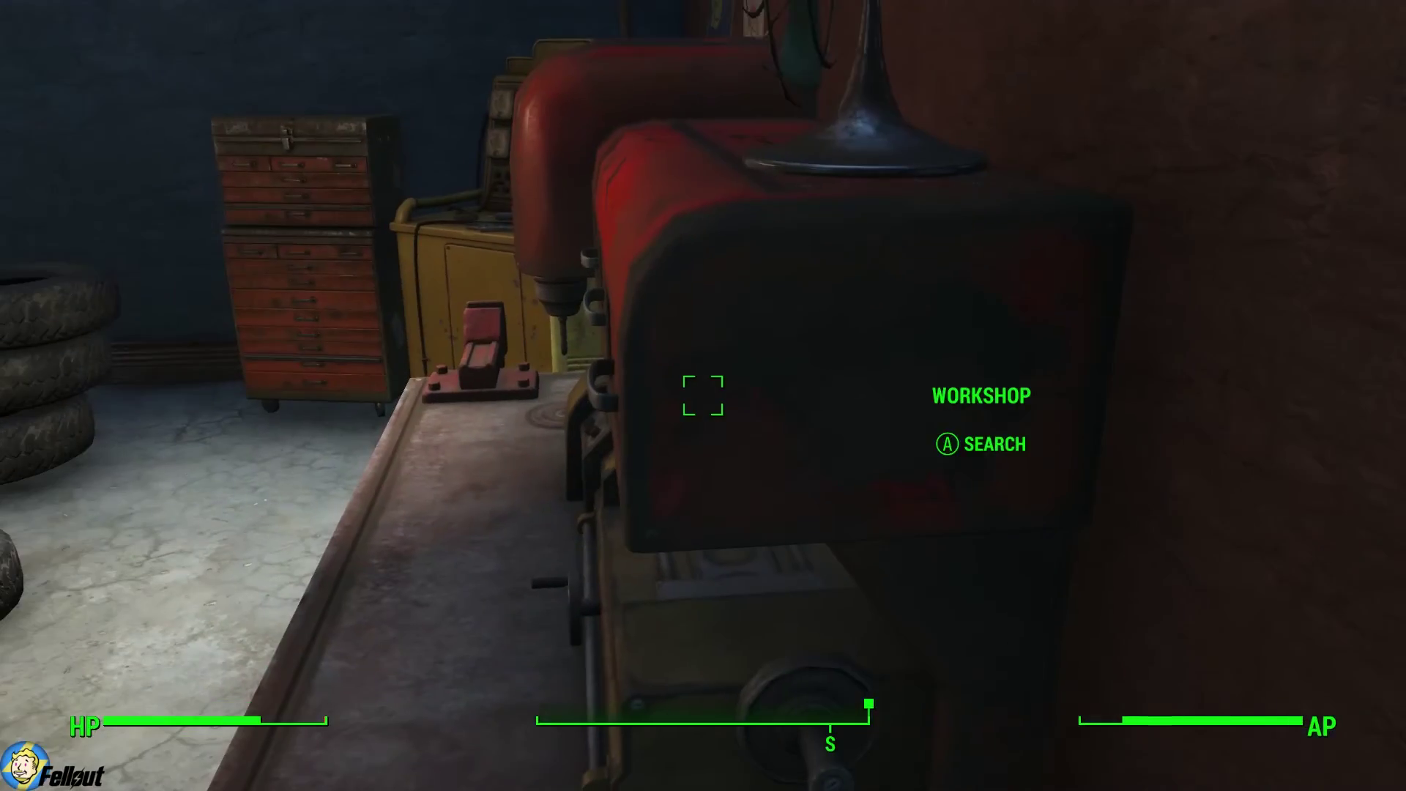
Step: Switch to Fallout 4, enter workshop mode at the Red Rocket workshop and scrap the diner counter's rounded end
{"action": "key", "text": "e"}
{"action": "key", "text": "e"}
{"action": "key", "text": "Return"}
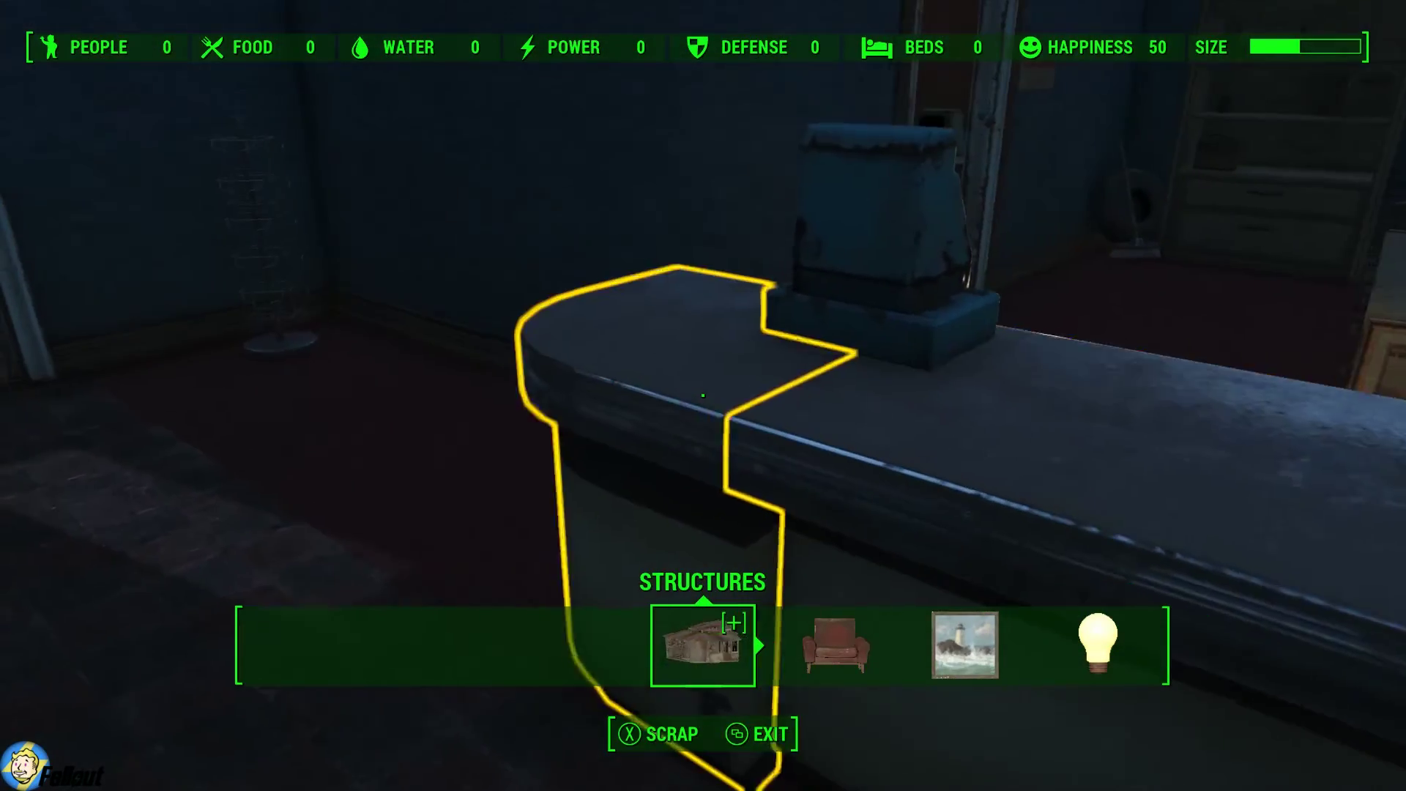
{"action": "key", "text": "r"}
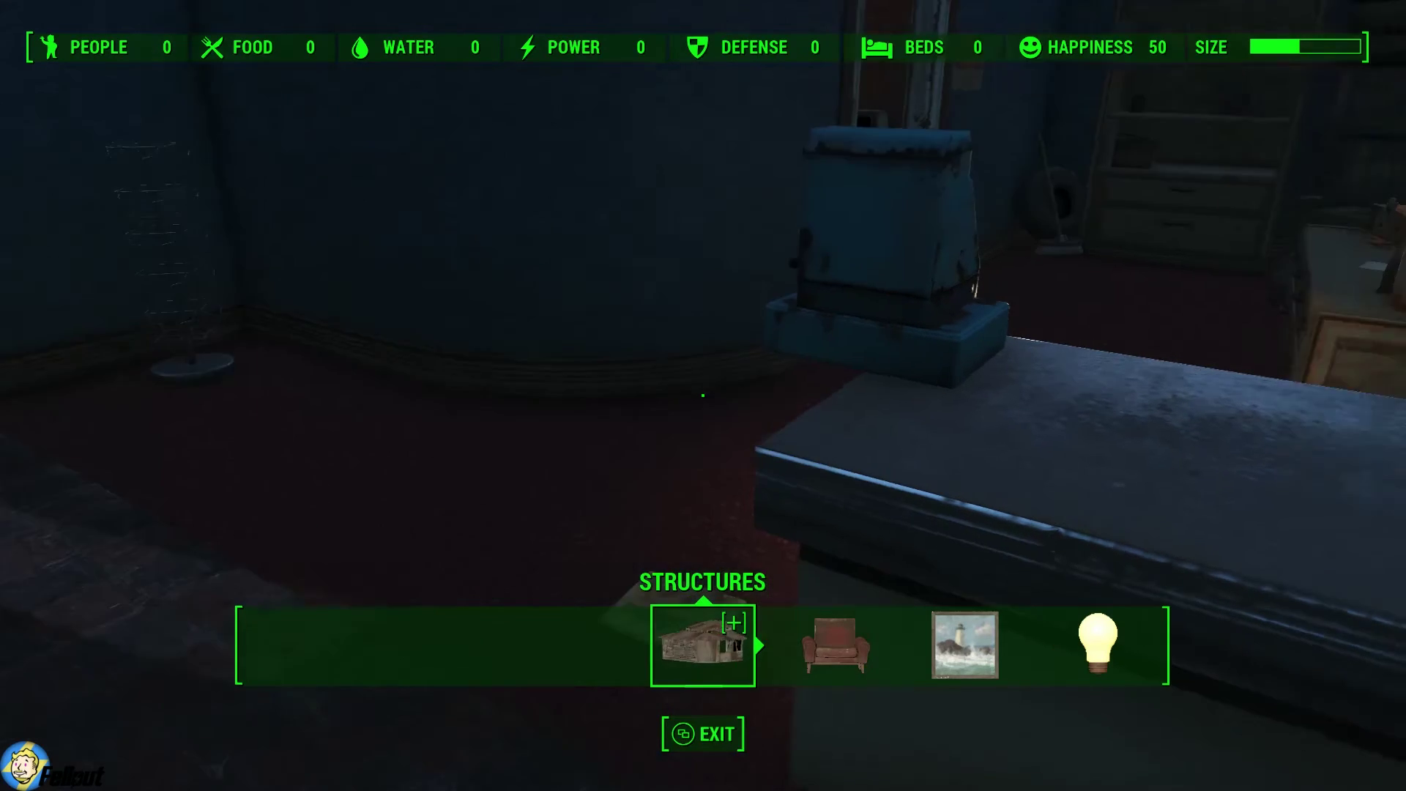
Step: Scrap the cash register and the adjoining straight counter section in the diner
{"action": "key", "text": "r"}
{"action": "key", "text": "Return"}
{"action": "key", "text": "Return"}
{"action": "key", "text": "r"}
{"action": "key", "text": "Return"}
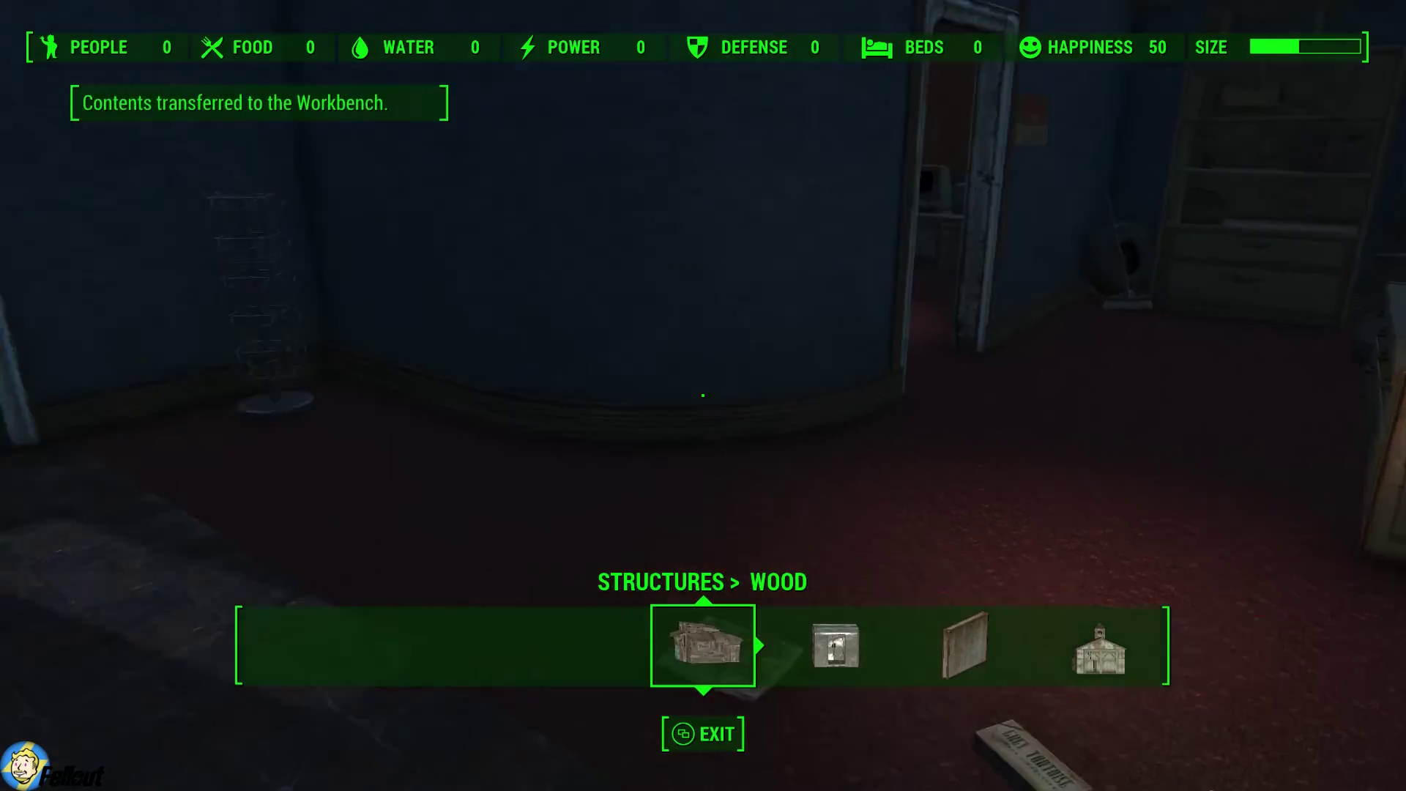
{"action": "key", "text": "Return"}
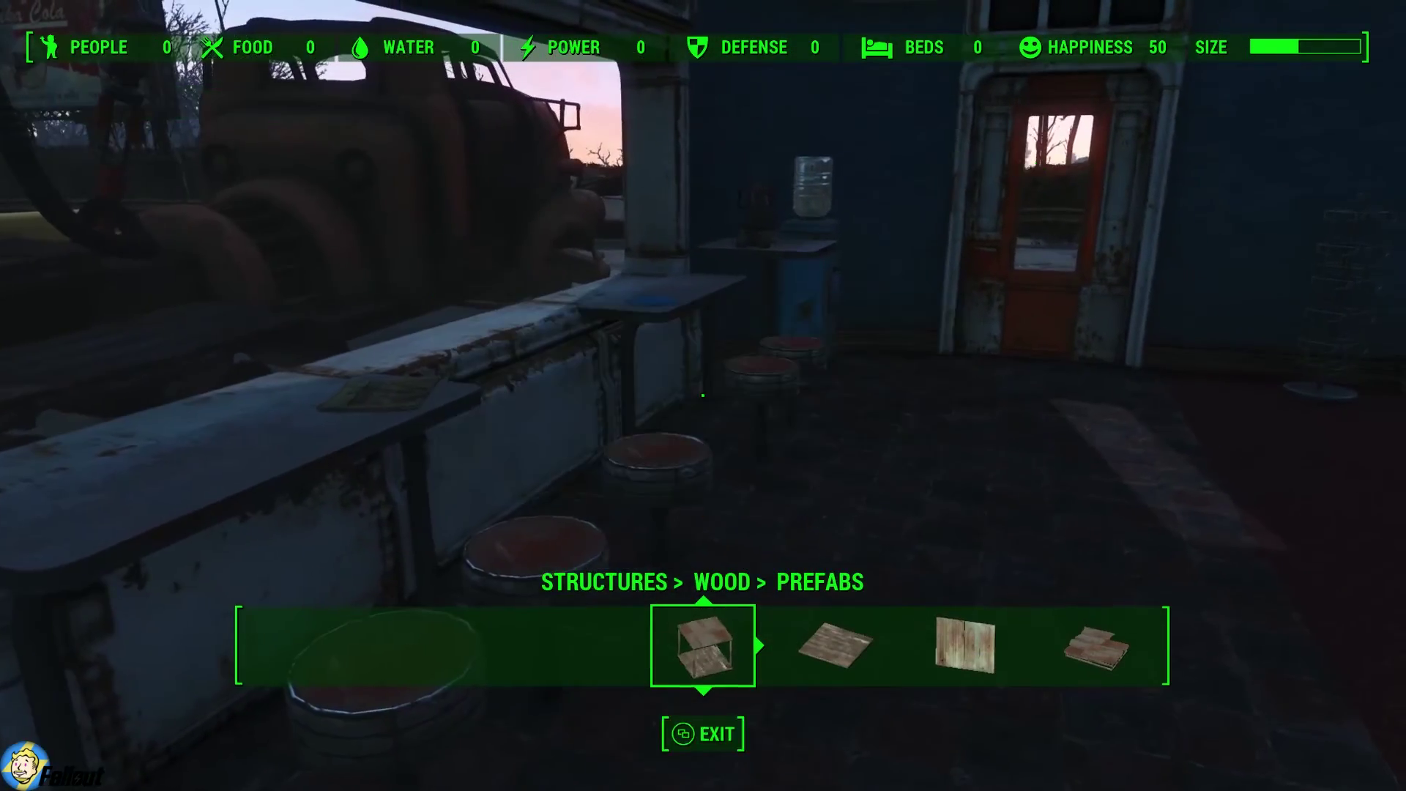